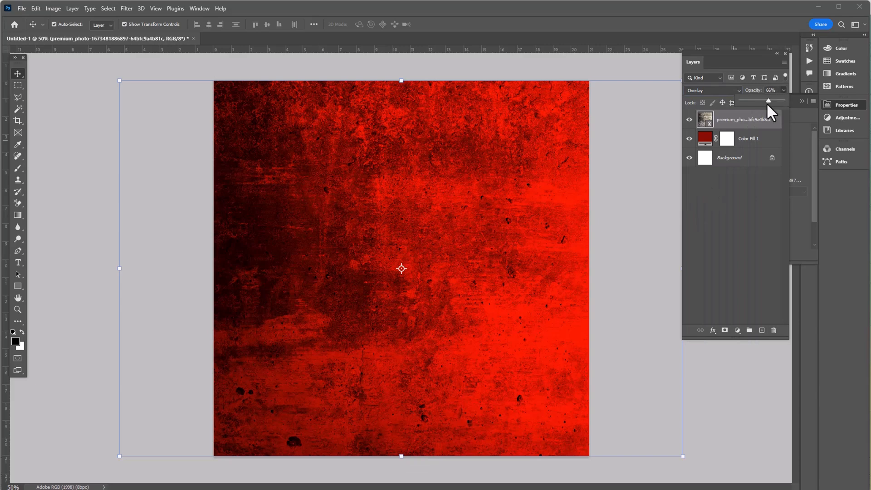
Step: Lower the grunge texture layer's opacity to 32%
{"action": "left_click_drag", "start_coordinate": [763, 108], "coordinate": [755, 107]}
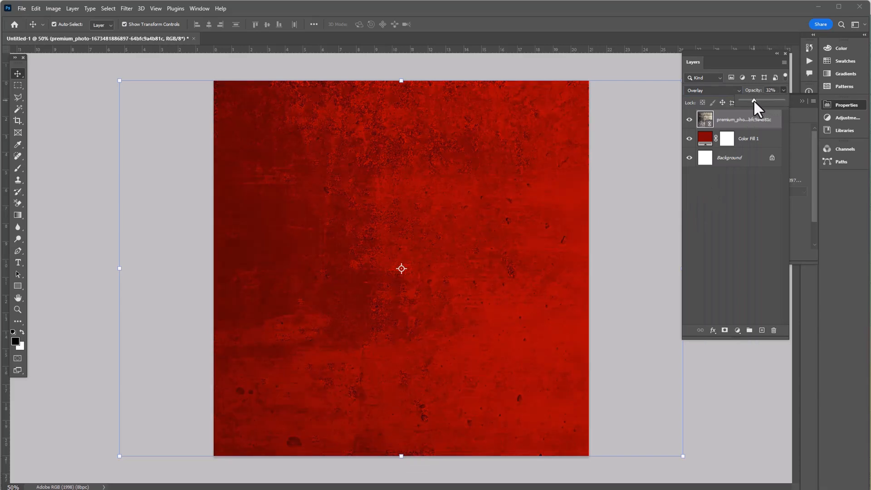
Step: Paint one soft white 1000 px brush spot at the canvas center on a new layer and enlarge it from its center
{"action": "left_click", "coordinate": [18, 168]}
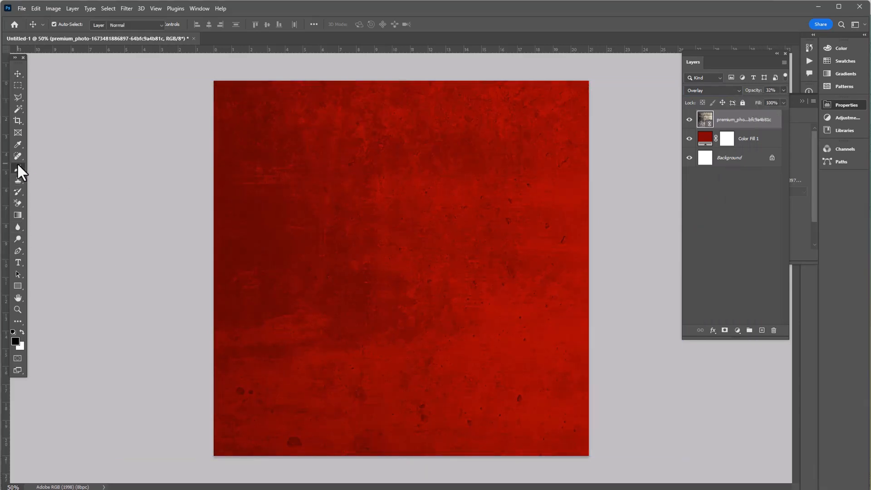
{"action": "left_click", "coordinate": [21, 333]}
{"action": "key", "text": "ctrl+shift+alt+n"}
{"action": "left_click", "coordinate": [399, 271]}
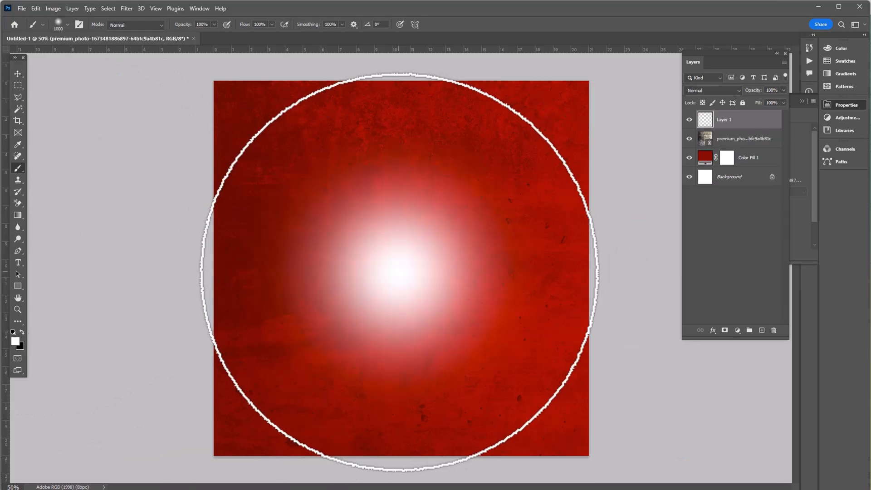
{"action": "key", "text": "v"}
{"action": "left_click_drag", "start_coordinate": [587, 279], "coordinate": [647, 278]}
{"action": "left_click", "coordinate": [451, 25]}
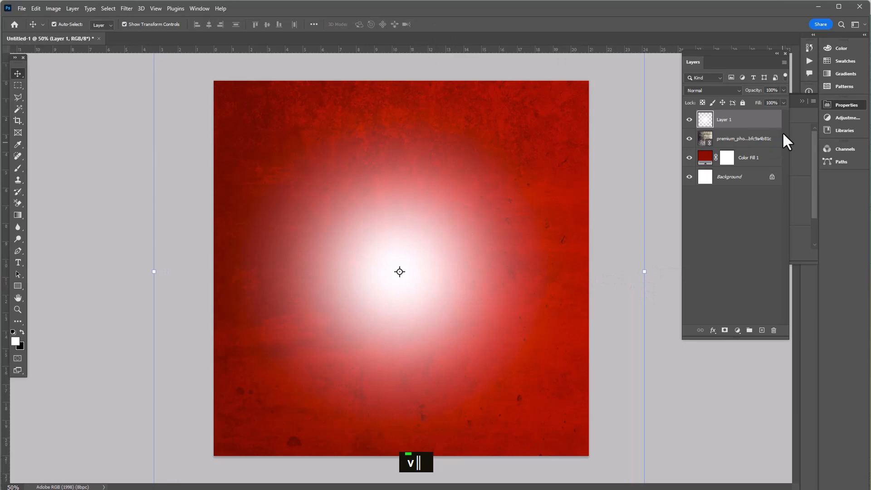
Step: Set the white glow layer's blend mode to Overlay with 60% opacity and deselect the layer
{"action": "left_click", "coordinate": [725, 89]}
{"action": "left_click", "coordinate": [707, 217]}
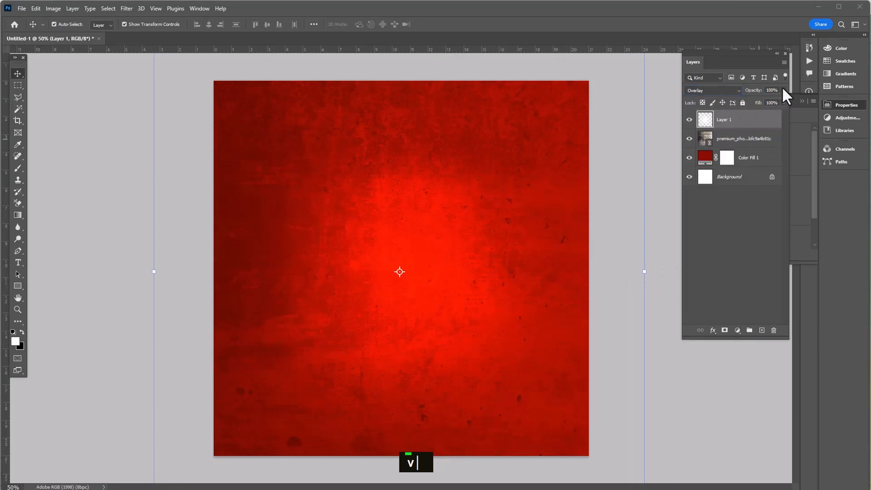
{"action": "left_click", "coordinate": [783, 90]}
{"action": "left_click_drag", "start_coordinate": [766, 102], "coordinate": [761, 104]}
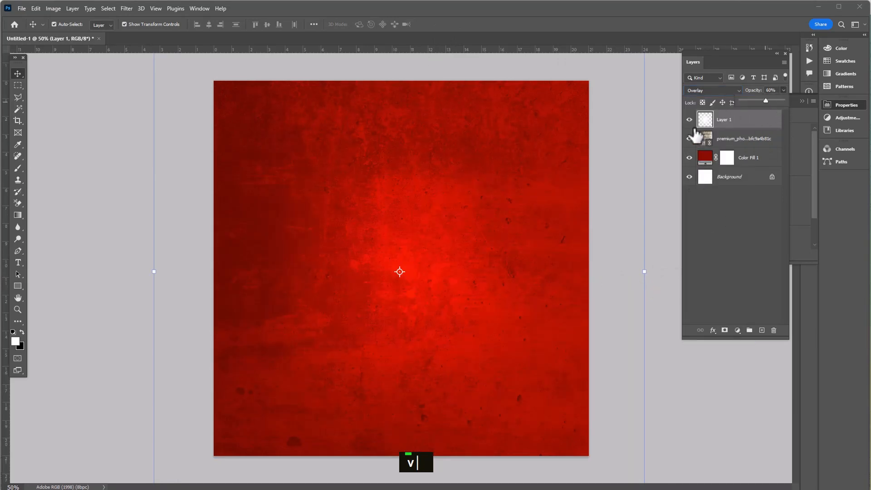
{"action": "left_click", "coordinate": [661, 142]}
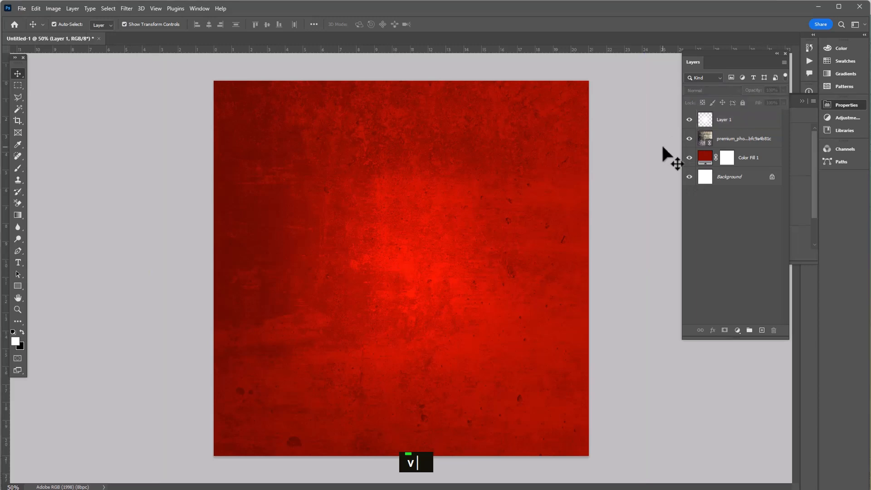
Step: Draw a 192 px white square on the canvas's left part and place a copy diagonally below it, touching corner to corner
{"action": "left_click", "coordinate": [18, 285]}
{"action": "left_click_drag", "start_coordinate": [251, 239], "coordinate": [296, 283]}
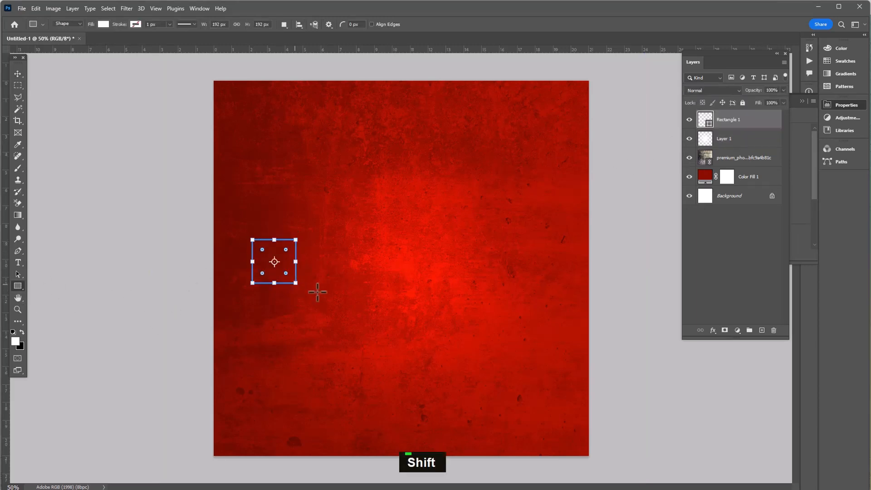
{"action": "left_click", "coordinate": [18, 73]}
{"action": "double_click", "coordinate": [290, 281]}
{"action": "left_click_drag", "start_coordinate": [279, 251], "coordinate": [322, 293]}
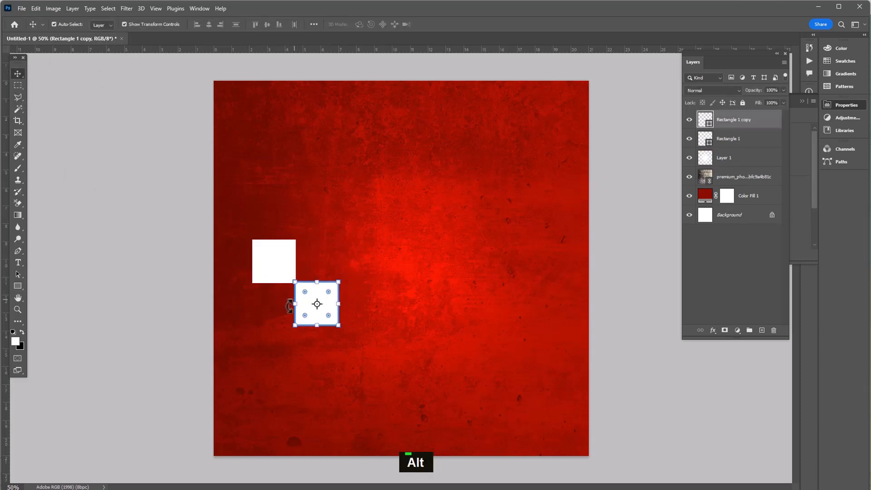
{"action": "key", "text": "Right"}
{"action": "key", "text": "Down"}
{"action": "key", "text": "Right"}
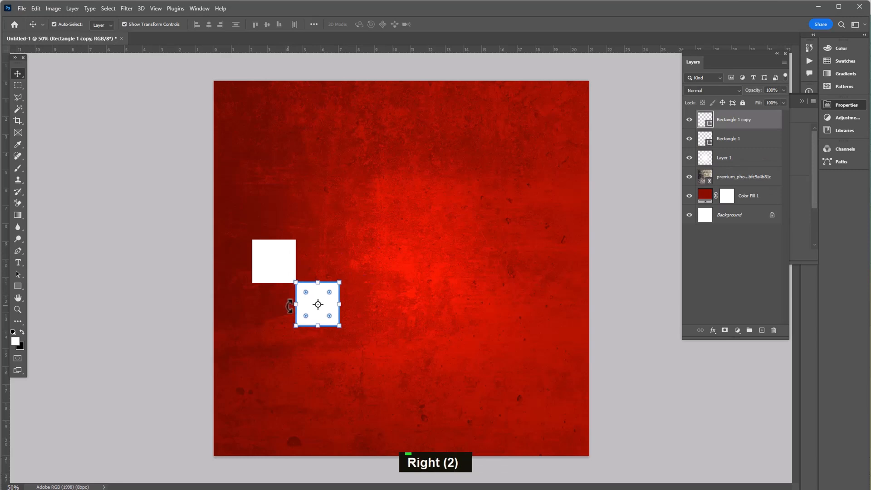
Step: Duplicate the pair of squares, and the resulting group of four, horizontally to form a two-row checker strip of eight white squares
{"action": "left_click", "coordinate": [275, 257], "text": "shift"}
{"action": "left_click_drag", "start_coordinate": [274, 256], "coordinate": [349, 268]}
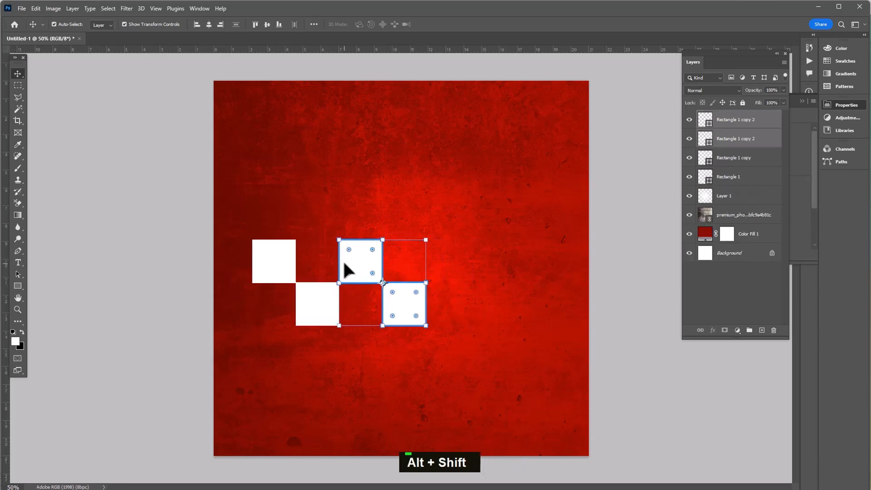
{"action": "left_click", "coordinate": [278, 267], "text": "shift"}
{"action": "left_click", "coordinate": [304, 295], "text": "shift"}
{"action": "left_click_drag", "start_coordinate": [278, 268], "coordinate": [434, 282]}
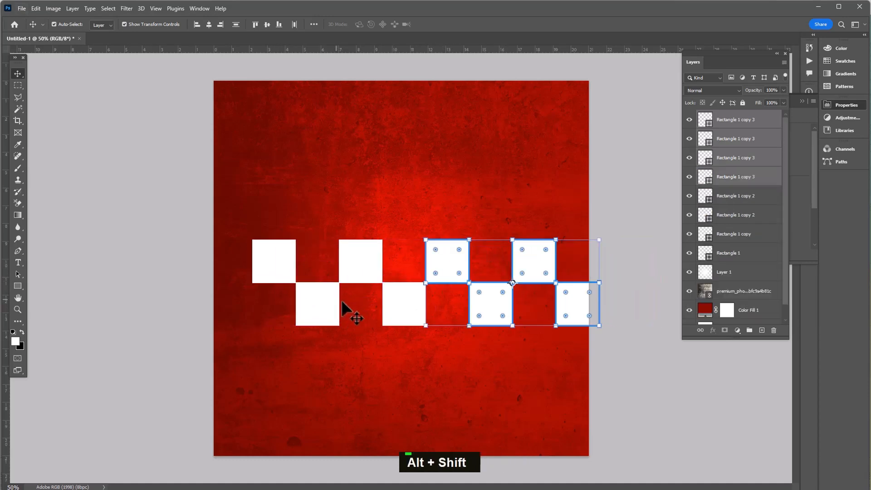
Step: Convert the eight square layers into one smart object and shrink it to about two thirds of its size
{"action": "left_click", "coordinate": [738, 120]}
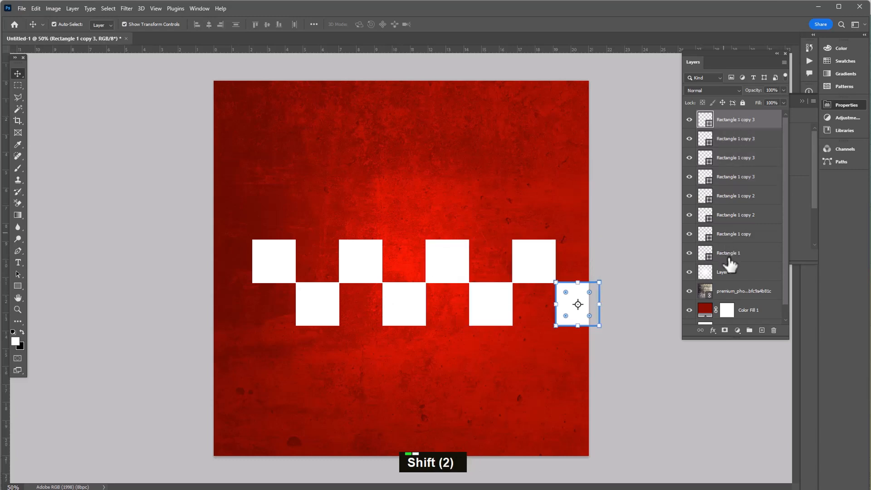
{"action": "left_click", "coordinate": [735, 256], "text": "shift"}
{"action": "right_click", "coordinate": [741, 150]}
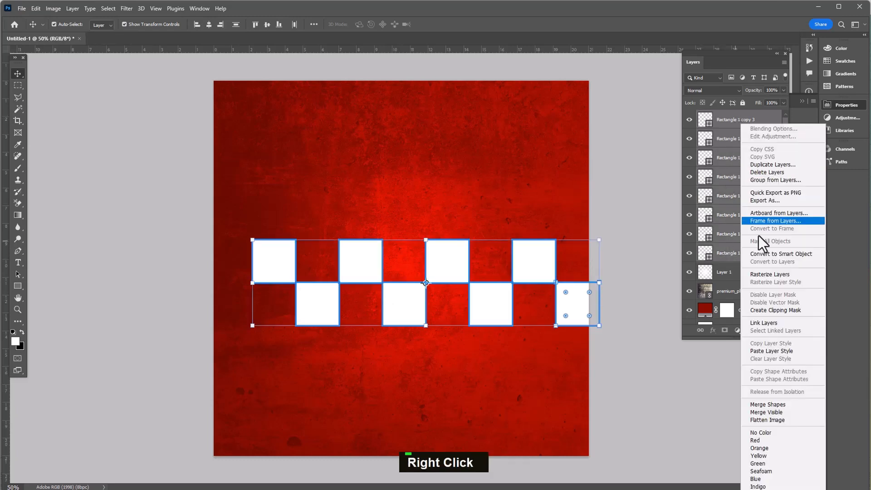
{"action": "left_click", "coordinate": [772, 254]}
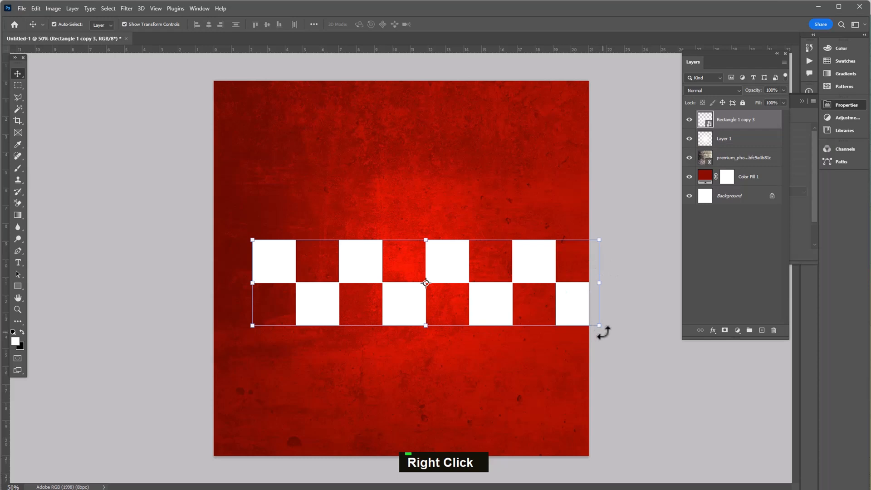
{"action": "left_click_drag", "start_coordinate": [598, 325], "coordinate": [483, 298]}
{"action": "key", "text": "Return"}
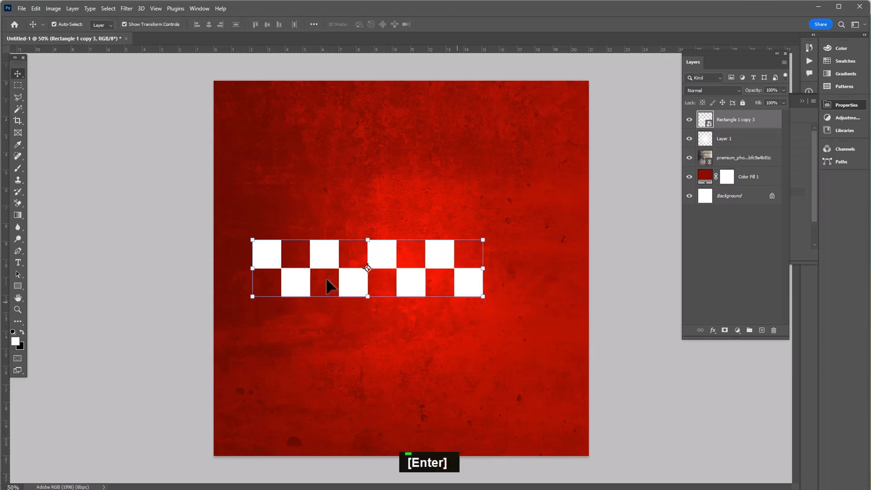
Step: Duplicate the checker strip directly below, and copy both strips to the right, extending the four-row pattern past the canvas edge
{"action": "left_click_drag", "start_coordinate": [322, 254], "coordinate": [317, 311]}
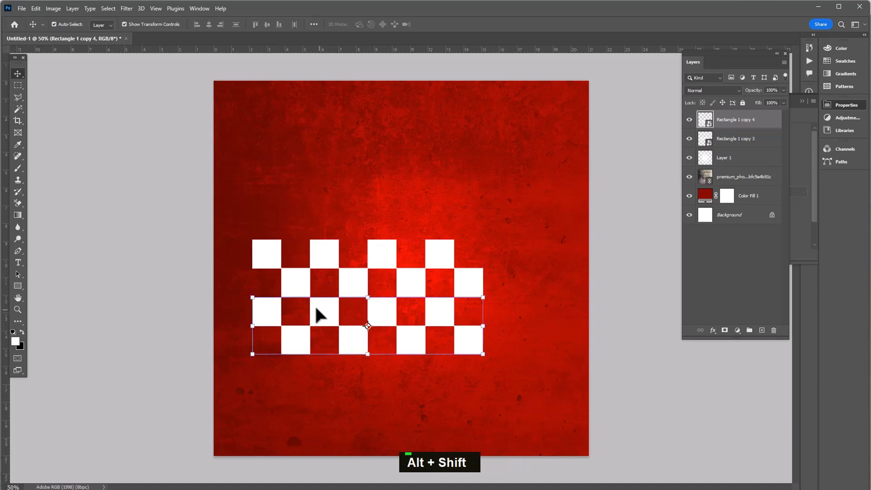
{"action": "left_click", "coordinate": [295, 285], "text": "shift"}
{"action": "key", "text": "Return"}
{"action": "left_click", "coordinate": [300, 285], "text": "shift"}
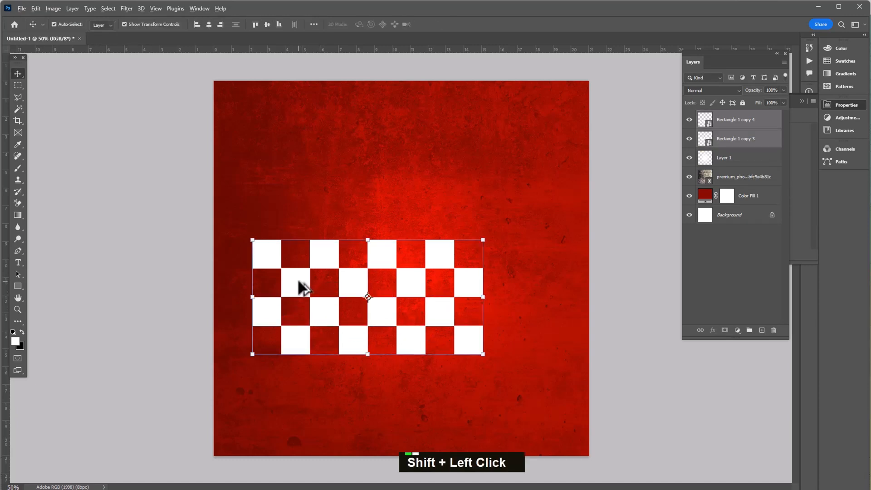
{"action": "left_click_drag", "start_coordinate": [298, 286], "coordinate": [529, 289]}
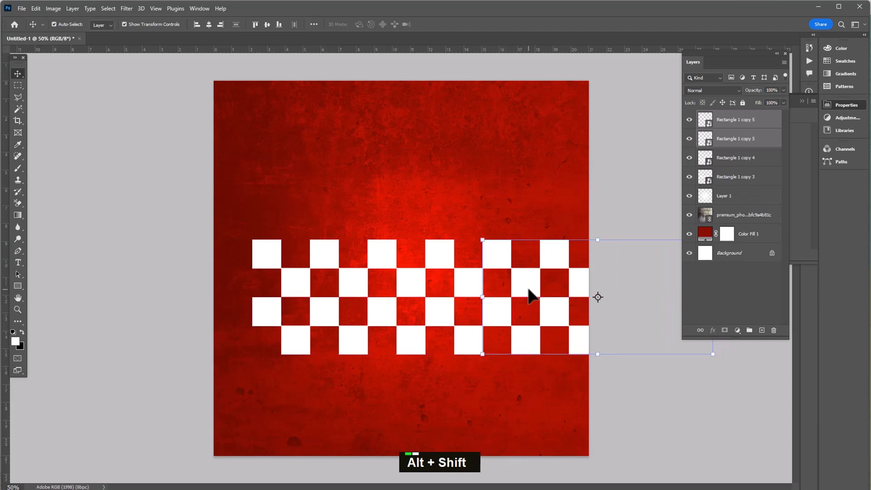
Step: Convert the four checker strip layers into a single smart object
{"action": "left_click", "coordinate": [728, 178], "text": "shift"}
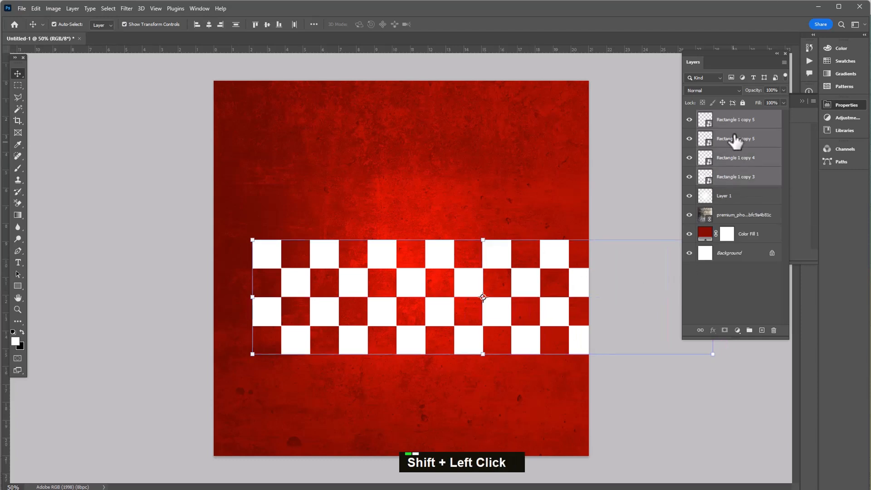
{"action": "right_click", "coordinate": [732, 126]}
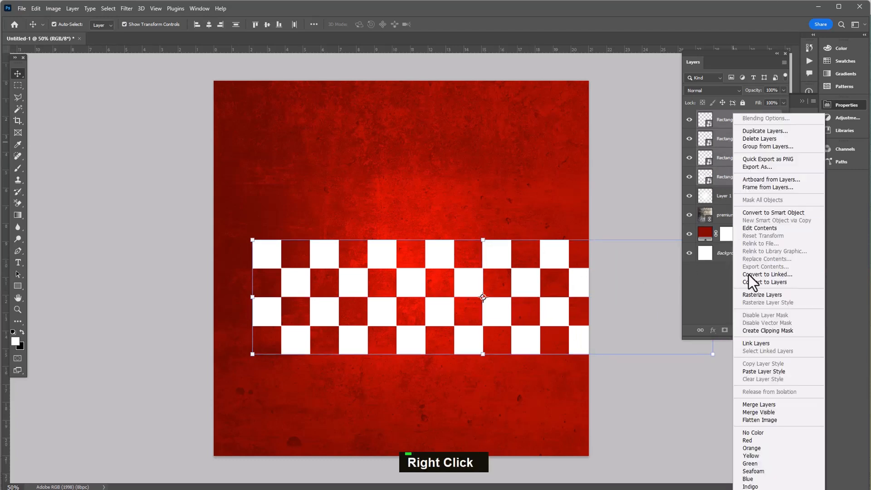
{"action": "left_click", "coordinate": [766, 213]}
Step: Move the checker band left and slightly down across the canvas's full width, and enlarge it from its center to 103.75%
{"action": "left_click_drag", "start_coordinate": [499, 258], "coordinate": [426, 267]}
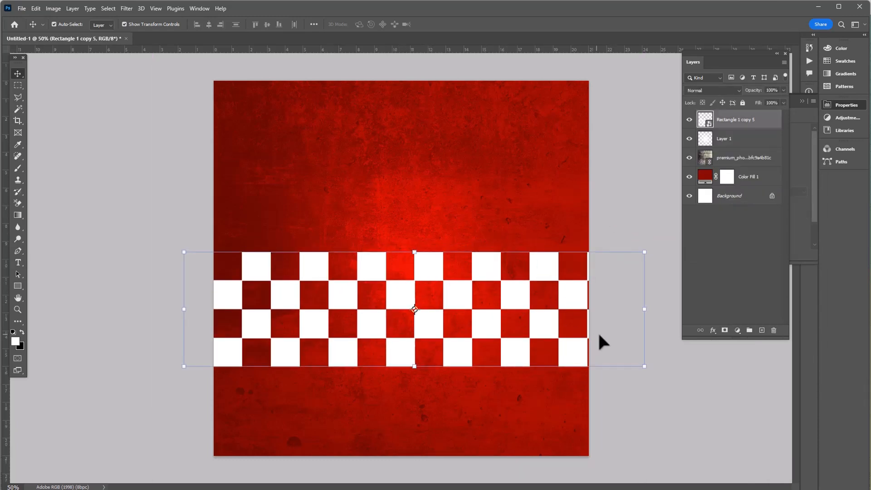
{"action": "left_click_drag", "start_coordinate": [644, 371], "coordinate": [653, 373]}
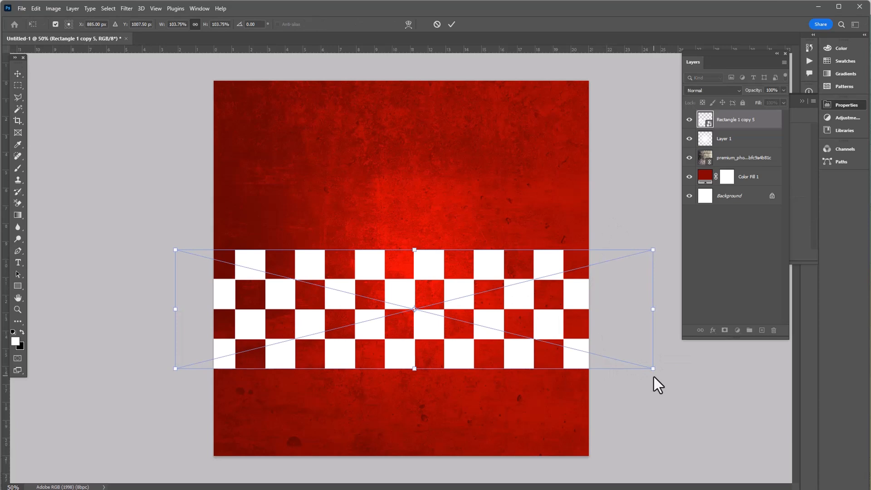
{"action": "key", "text": "Return"}
Step: Center the checker band horizontally on the canvas, enlarge it from its center to 108.48%, and deselect it
{"action": "key", "text": "ctrl+a"}
{"action": "left_click", "coordinate": [220, 24]}
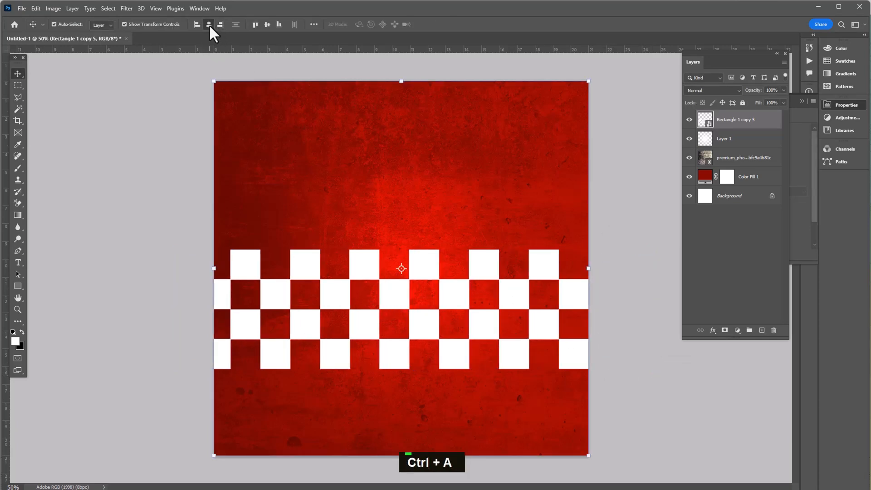
{"action": "left_click", "coordinate": [209, 24]}
{"action": "key", "text": "ctrl+d"}
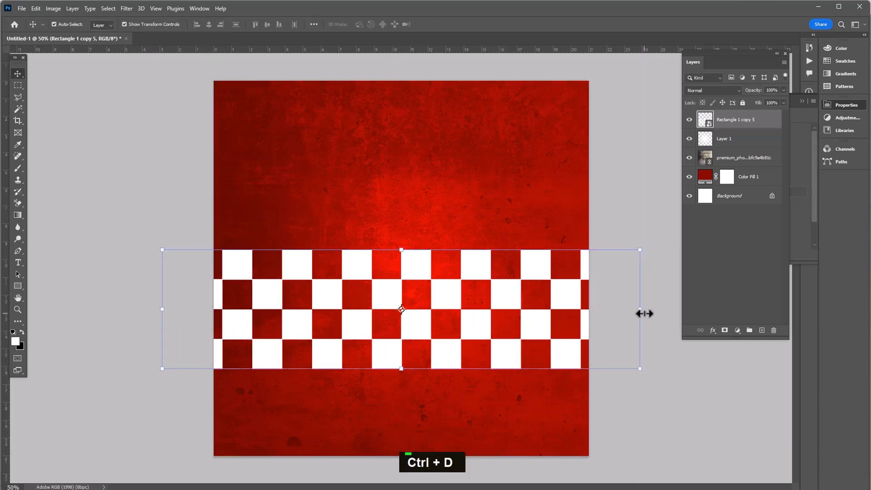
{"action": "left_click_drag", "start_coordinate": [644, 313], "coordinate": [653, 317]}
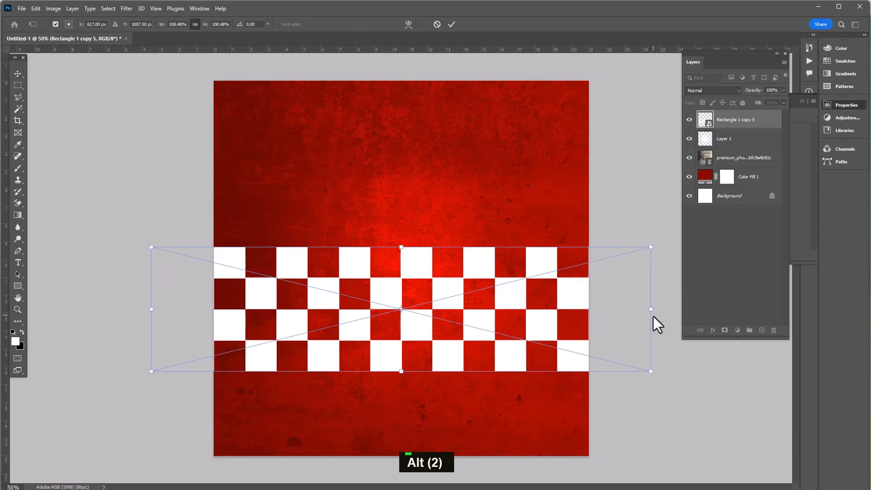
{"action": "key", "text": "Return"}
{"action": "key", "text": "ctrl+d"}
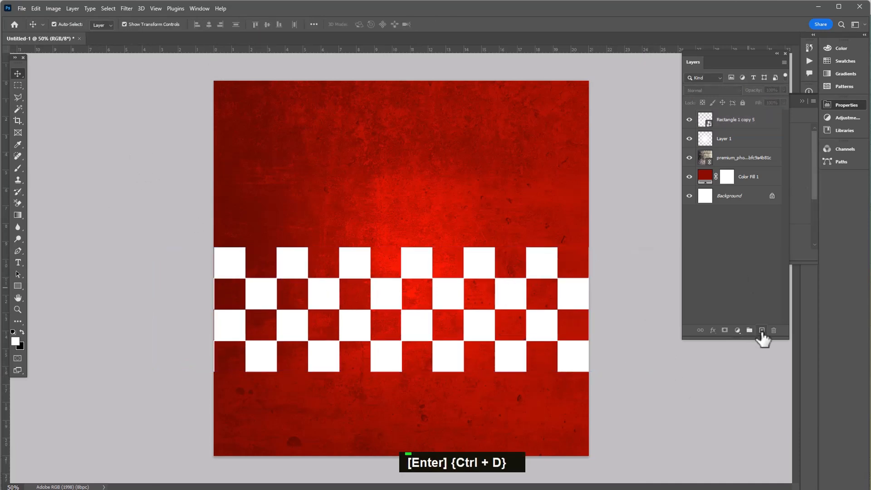
{"action": "left_click", "coordinate": [737, 331]}
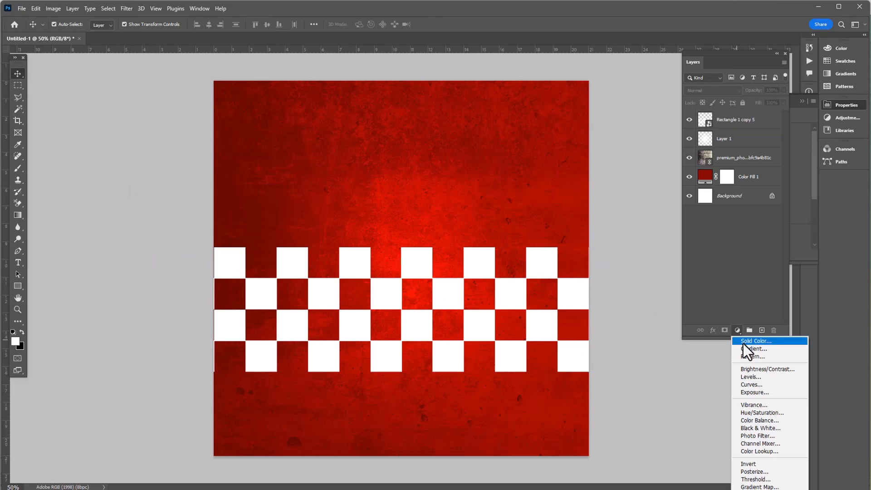
{"action": "left_click", "coordinate": [743, 344]}
{"action": "left_click", "coordinate": [607, 267]}
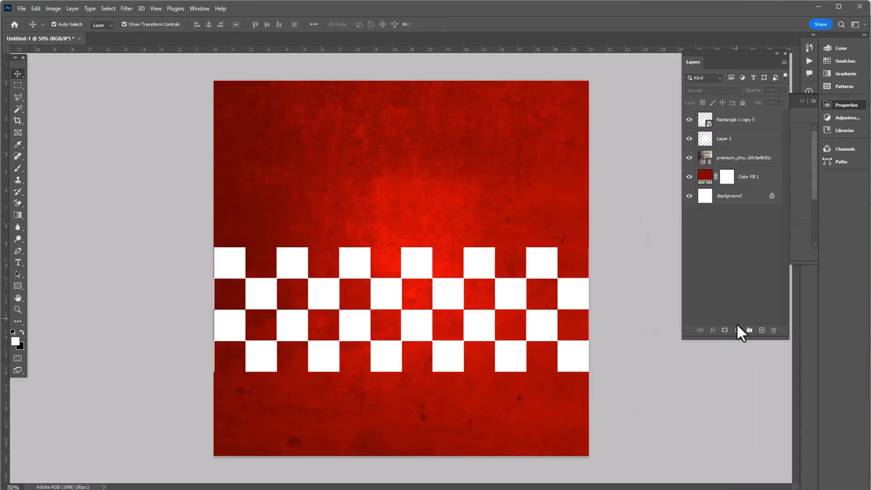
Step: Add a gradient fill layer above the checker band, with its gradient running from black to transparent
{"action": "left_click", "coordinate": [737, 331]}
{"action": "left_click", "coordinate": [752, 350]}
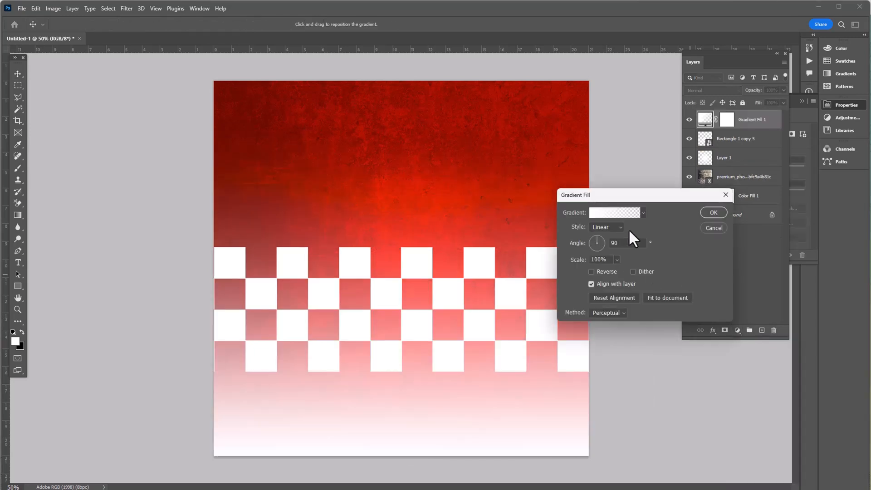
{"action": "left_click", "coordinate": [616, 213]}
{"action": "left_click", "coordinate": [518, 250]}
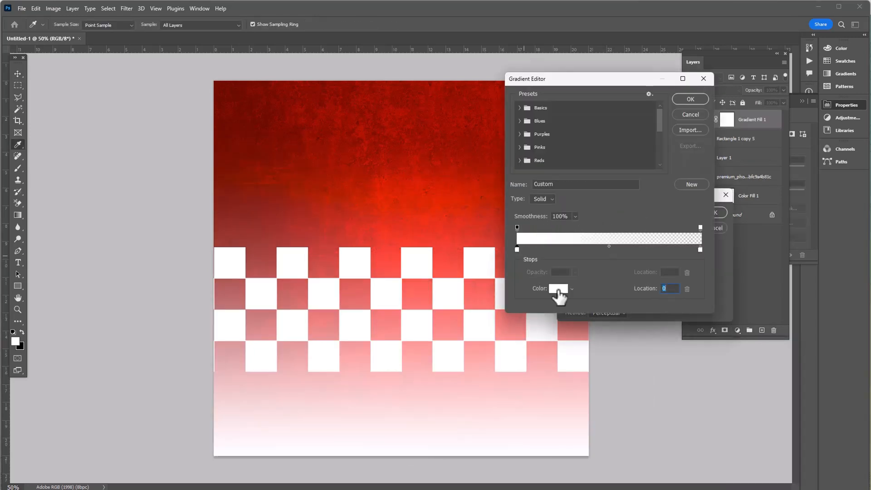
{"action": "left_click", "coordinate": [558, 291]}
{"action": "left_click", "coordinate": [398, 361]}
{"action": "left_click", "coordinate": [610, 252]}
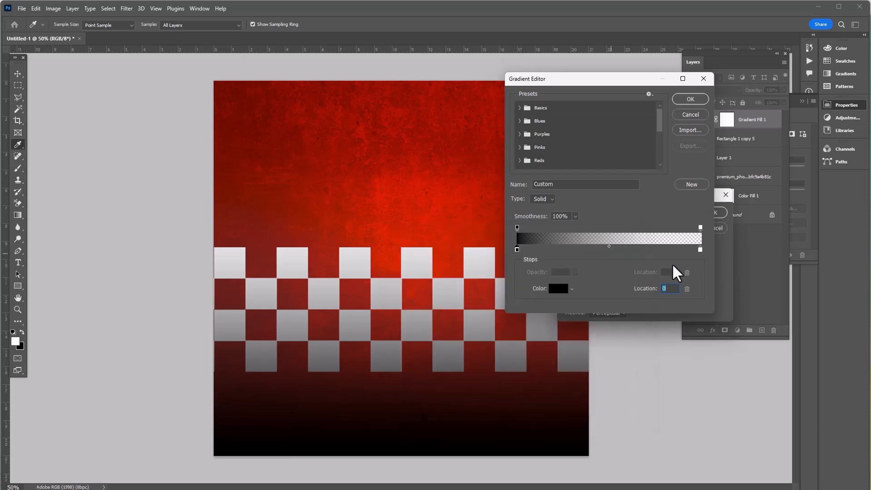
{"action": "left_click", "coordinate": [701, 228]}
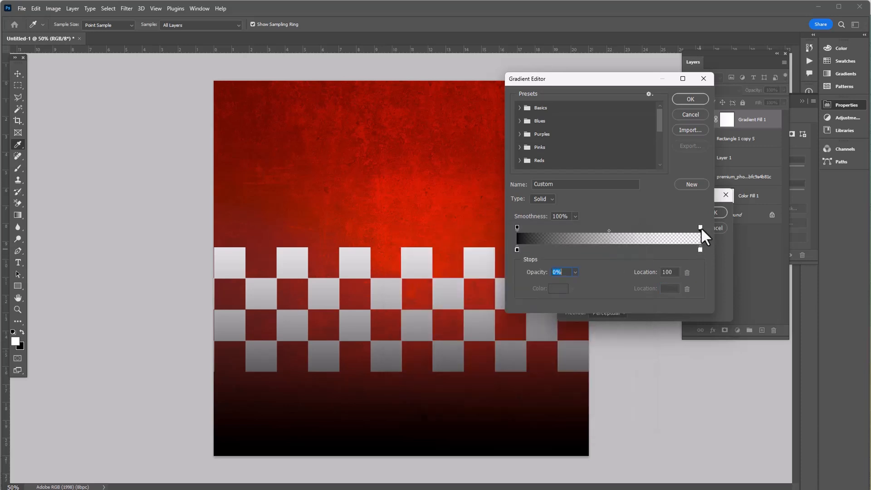
{"action": "left_click", "coordinate": [675, 98]}
Step: Give the gradient fill a reversed radial style so its black runs from the edges inward, and apply it
{"action": "left_click", "coordinate": [620, 224]}
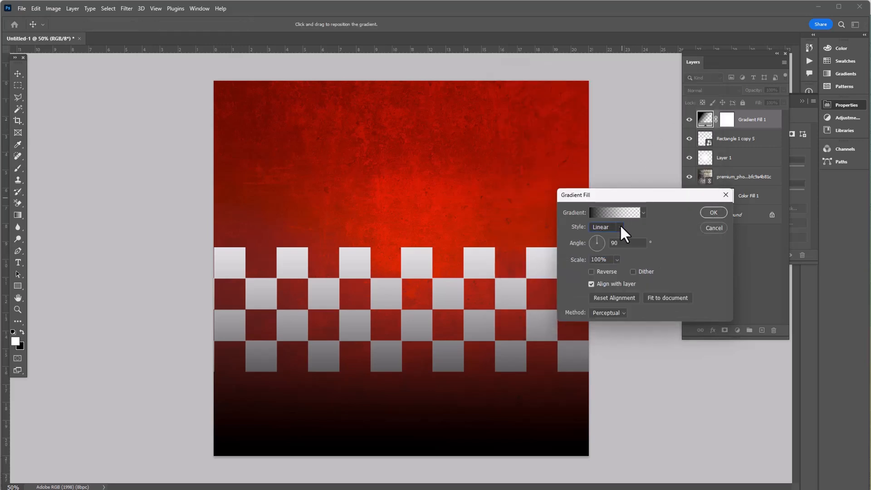
{"action": "left_click", "coordinate": [605, 242]}
{"action": "left_click", "coordinate": [591, 271]}
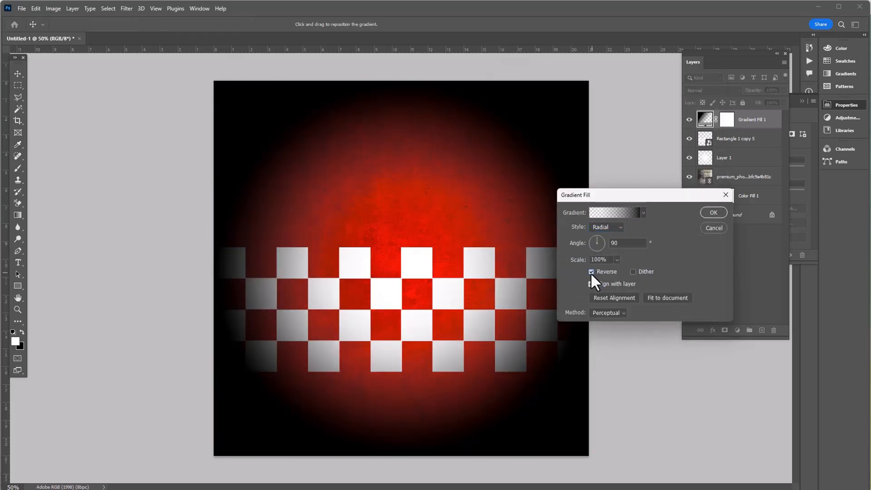
{"action": "left_click", "coordinate": [713, 212]}
Step: Set the gradient fill layer's blend mode to Overlay, lower its opacity to 15%, and deselect it
{"action": "left_click", "coordinate": [737, 90]}
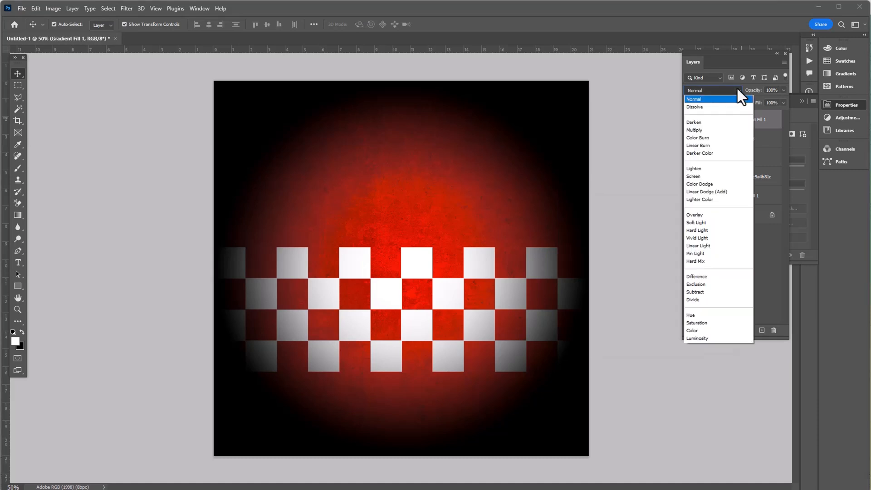
{"action": "left_click", "coordinate": [695, 214]}
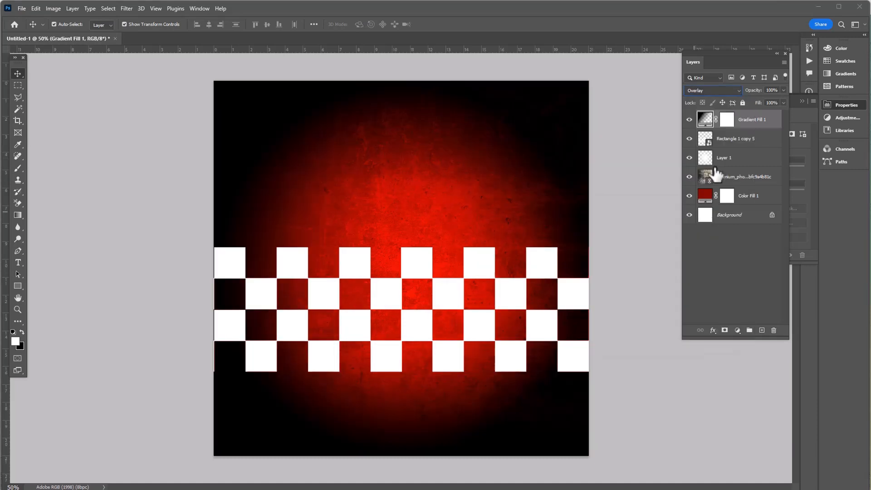
{"action": "left_click", "coordinate": [783, 89]}
{"action": "left_click_drag", "start_coordinate": [763, 105], "coordinate": [755, 104]}
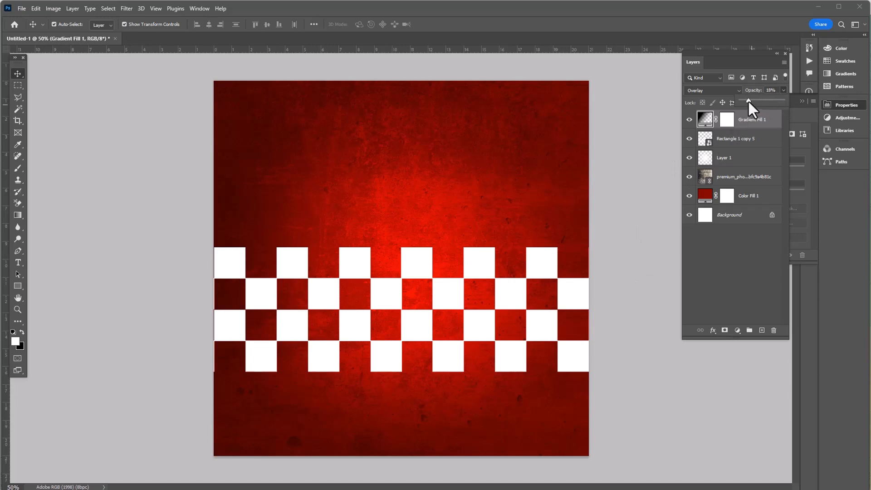
{"action": "left_click", "coordinate": [640, 254]}
Step: Group the five layers above the Background layer, name the group BG, and lock it
{"action": "scroll", "coordinate": [517, 359], "scroll_direction": "down", "scroll_amount": 1, "text": "alt"}
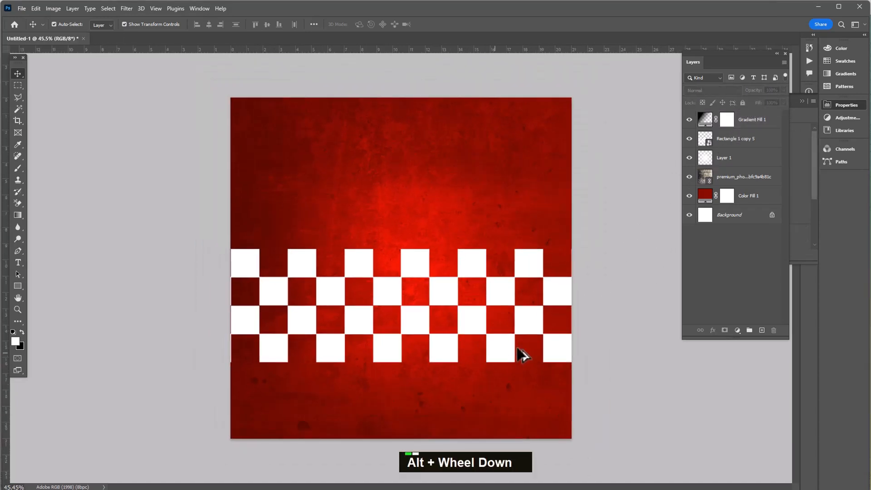
{"action": "left_click", "coordinate": [747, 121]}
{"action": "left_click", "coordinate": [749, 195], "text": "shift"}
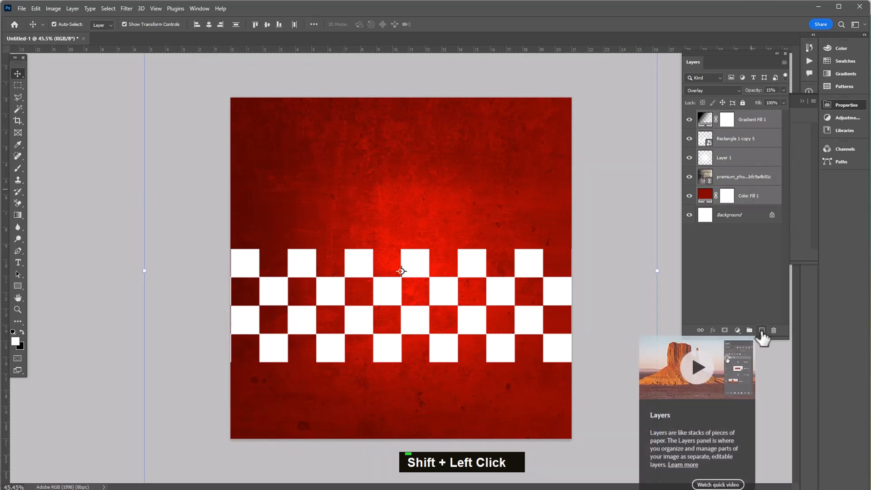
{"action": "key", "text": "ctrl+g"}
{"action": "double_click", "coordinate": [732, 116]}
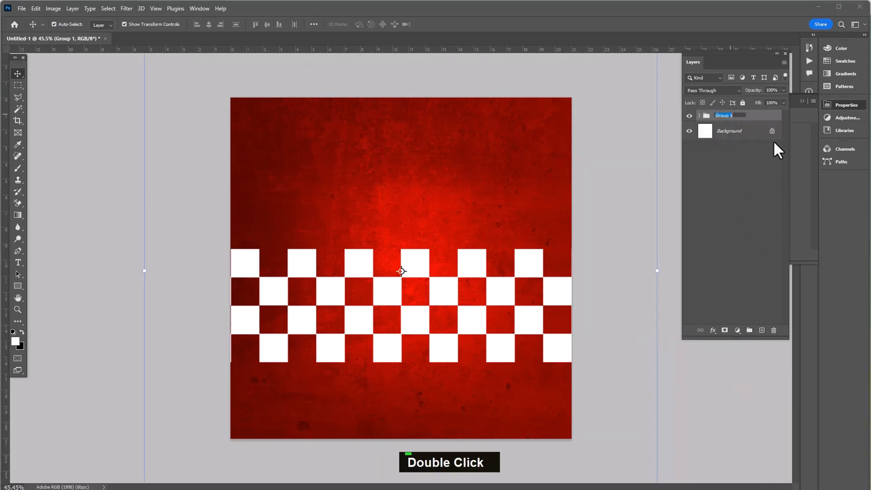
{"action": "type", "text": "BG"}
{"action": "key", "text": "Return"}
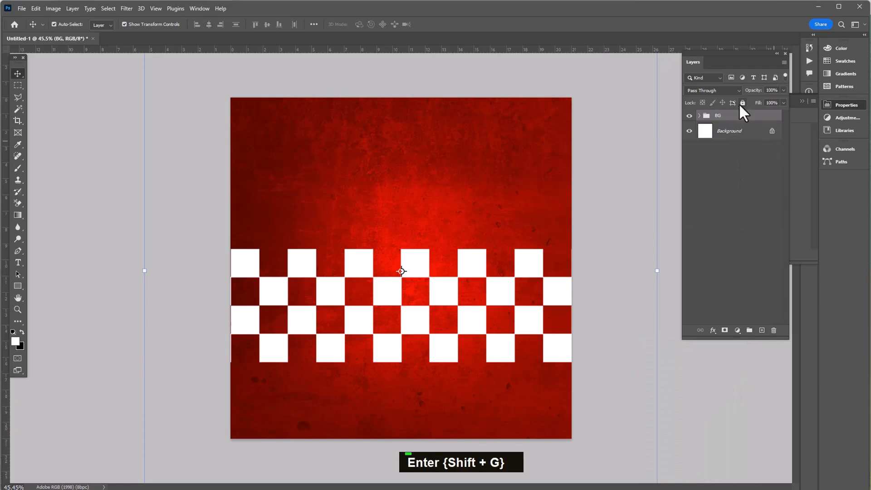
{"action": "left_click", "coordinate": [628, 205]}
Step: Place 2.png as a linked image, shrink it, tilt it counterclockwise, and position it over the left half of the checker band
{"action": "left_click", "coordinate": [20, 9]}
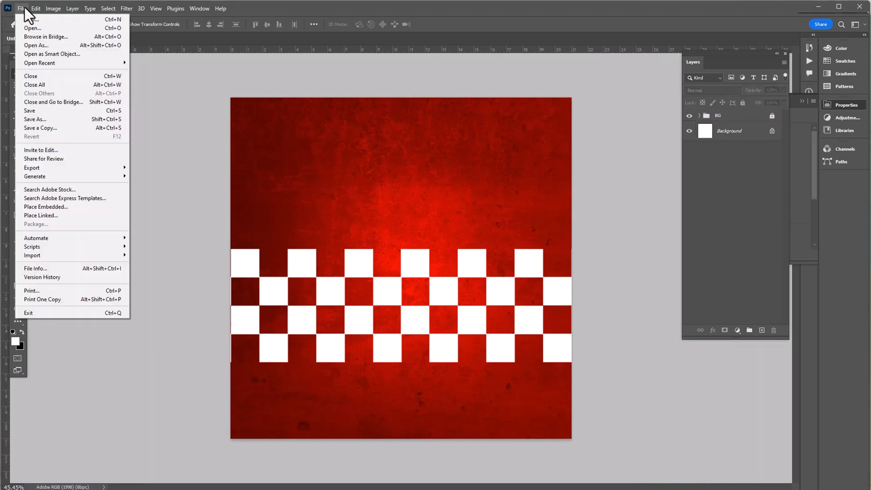
{"action": "left_click", "coordinate": [81, 216]}
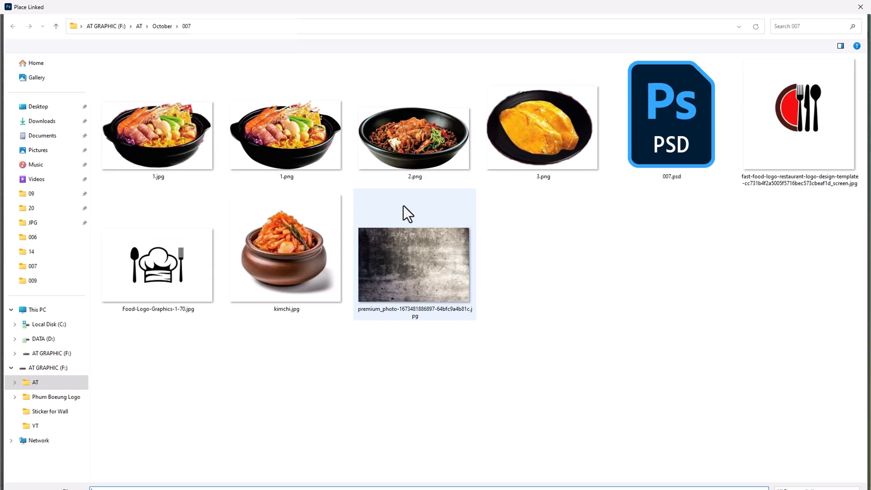
{"action": "left_click", "coordinate": [425, 146]}
{"action": "double_click", "coordinate": [407, 154]}
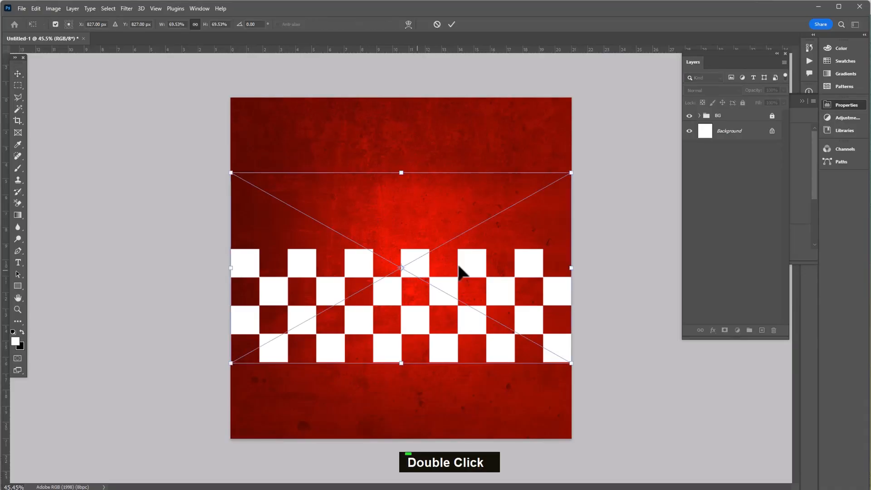
{"action": "left_click_drag", "start_coordinate": [570, 172], "coordinate": [476, 226]}
{"action": "left_click_drag", "start_coordinate": [431, 282], "coordinate": [423, 312]}
{"action": "left_click", "coordinate": [452, 24]}
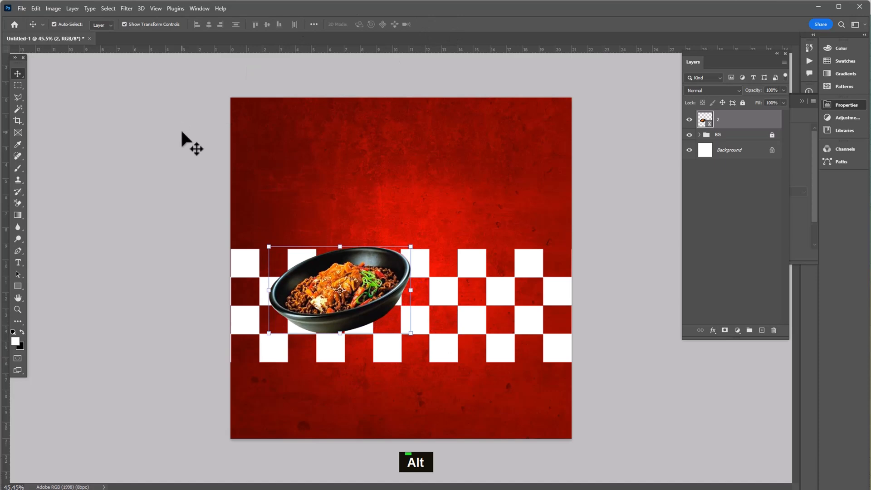
Step: Place 1.png as a linked image, shrink it, rotate it about 17.7° clockwise, and fit it to the right of the noodle bowl
{"action": "left_click", "coordinate": [22, 8]}
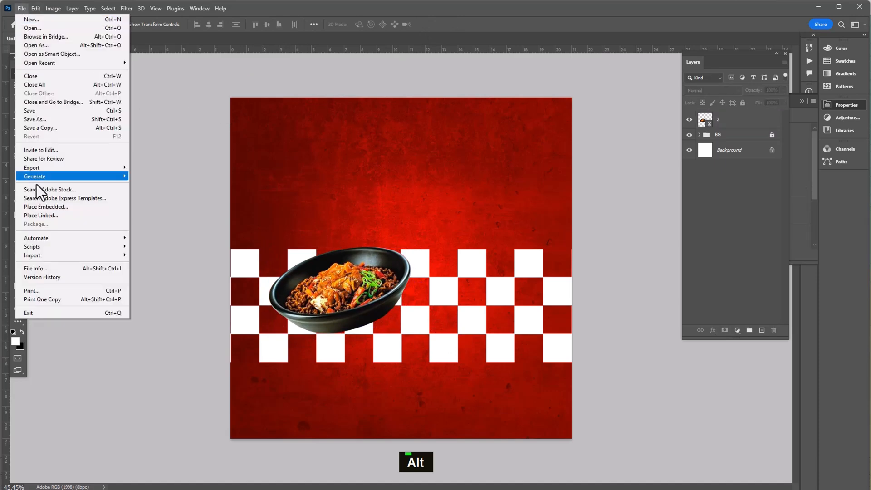
{"action": "left_click", "coordinate": [50, 216]}
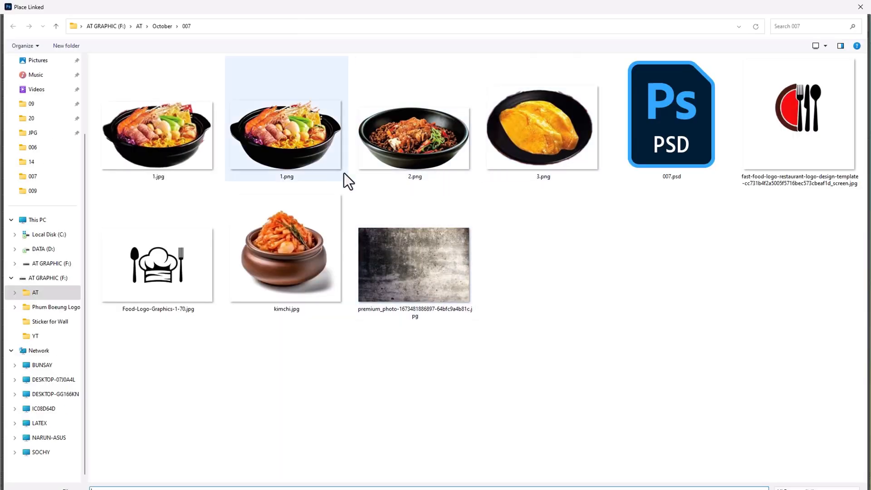
{"action": "double_click", "coordinate": [289, 153]}
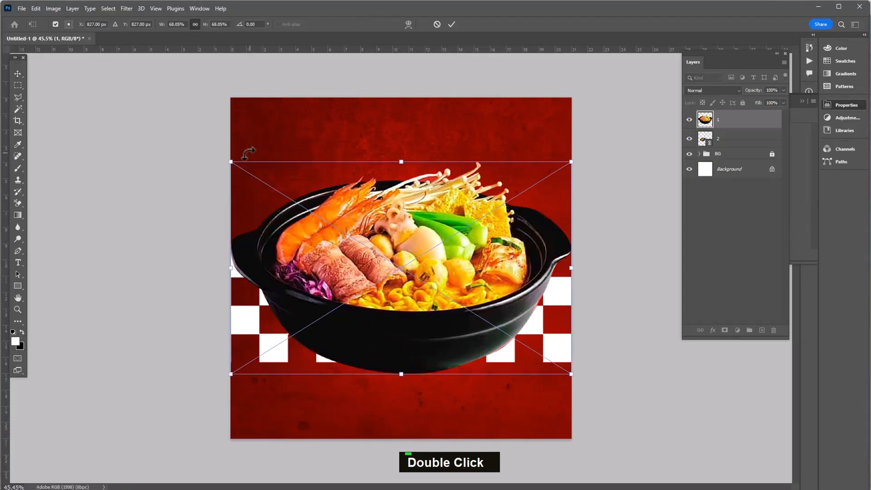
{"action": "left_click_drag", "start_coordinate": [237, 161], "coordinate": [371, 249]}
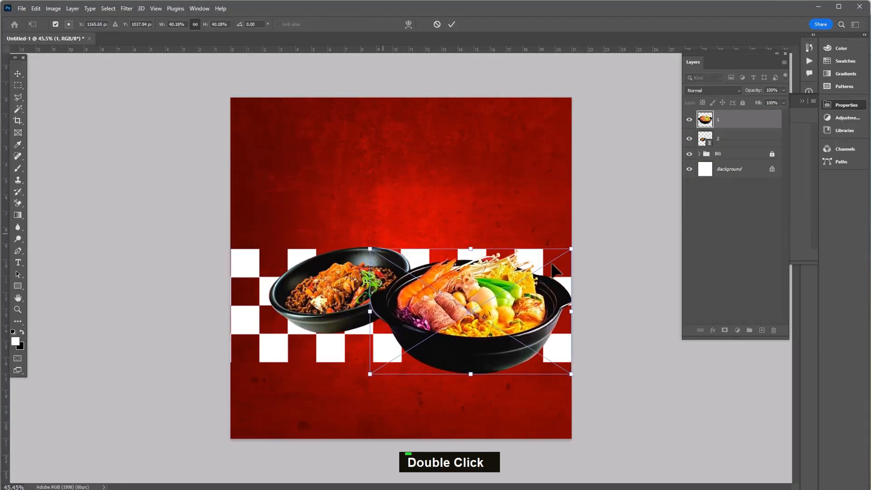
{"action": "left_click_drag", "start_coordinate": [591, 260], "coordinate": [576, 297]}
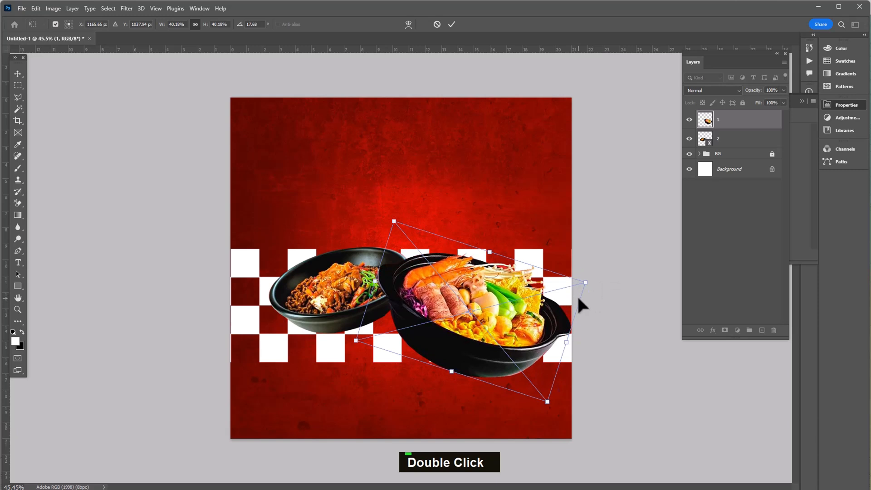
{"action": "key", "text": "Return"}
{"action": "left_click_drag", "start_coordinate": [388, 261], "coordinate": [408, 239]}
{"action": "key", "text": "Return"}
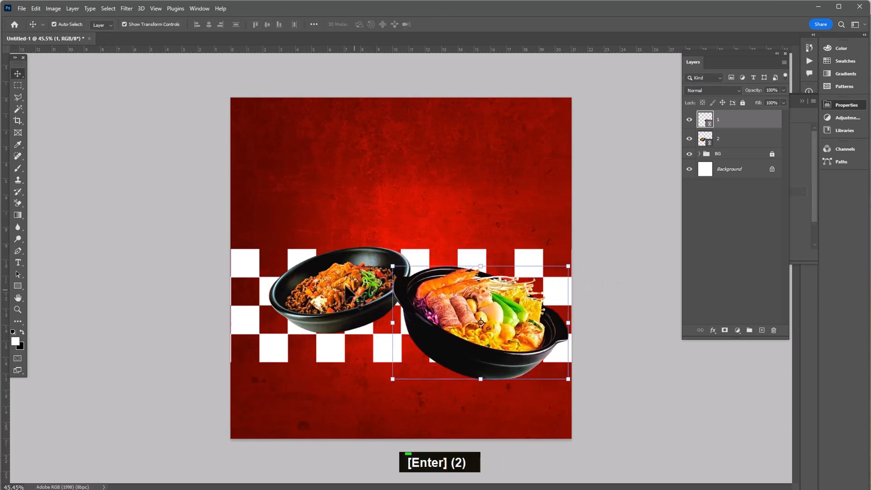
Step: Scale both bowls down together and reposition them side by side with a small gap along the checker band
{"action": "left_click", "coordinate": [374, 290], "text": "shift"}
{"action": "left_click_drag", "start_coordinate": [568, 378], "coordinate": [525, 363]}
{"action": "key", "text": "Return"}
{"action": "left_click", "coordinate": [677, 386]}
{"action": "left_click_drag", "start_coordinate": [498, 336], "coordinate": [519, 336]}
{"action": "left_click_drag", "start_coordinate": [312, 290], "coordinate": [294, 291]}
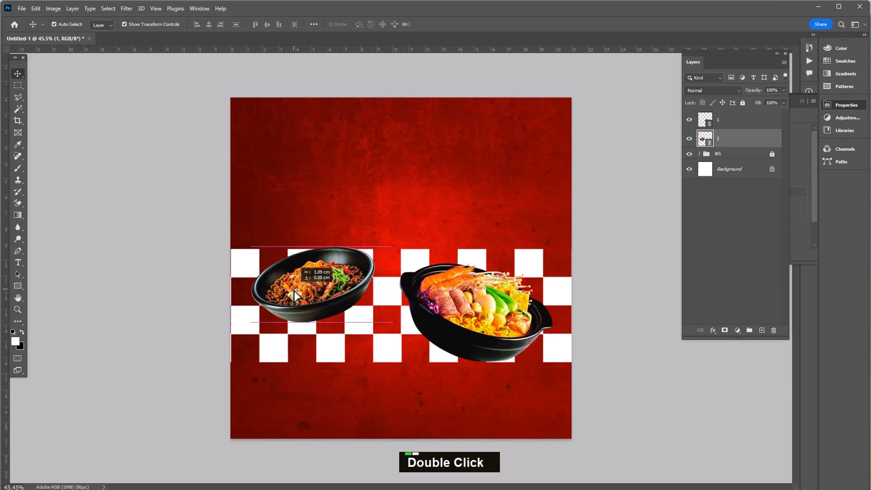
{"action": "left_click_drag", "start_coordinate": [457, 335], "coordinate": [438, 330]}
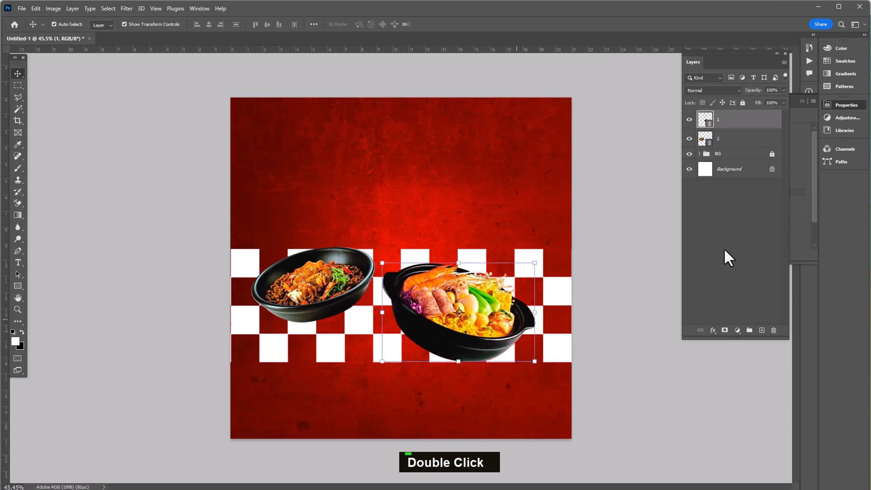
Step: Add a new layer and dab a soft black spot on it with a 500 px brush beneath the hot pot bowl
{"action": "left_click", "coordinate": [761, 331]}
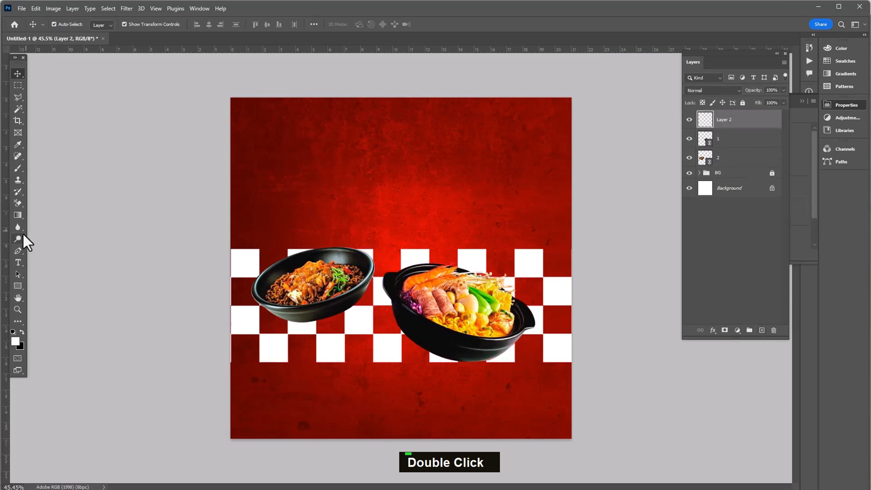
{"action": "left_click", "coordinate": [17, 168]}
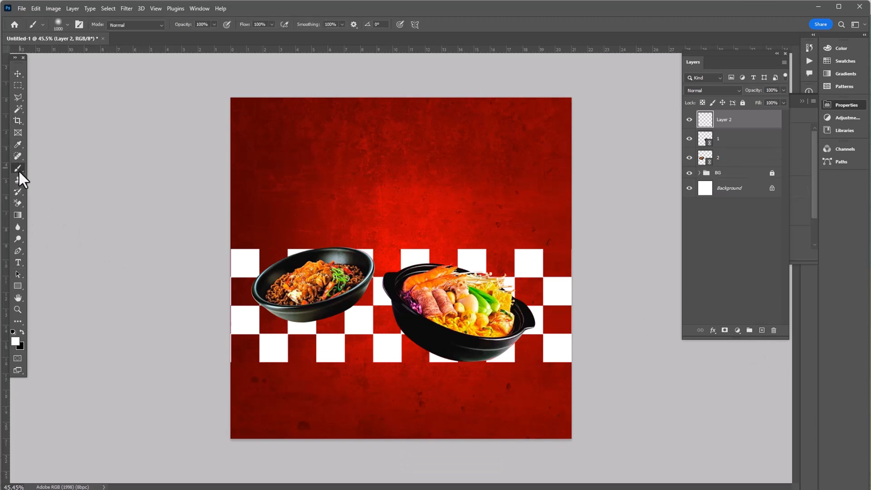
{"action": "left_click", "coordinate": [24, 333]}
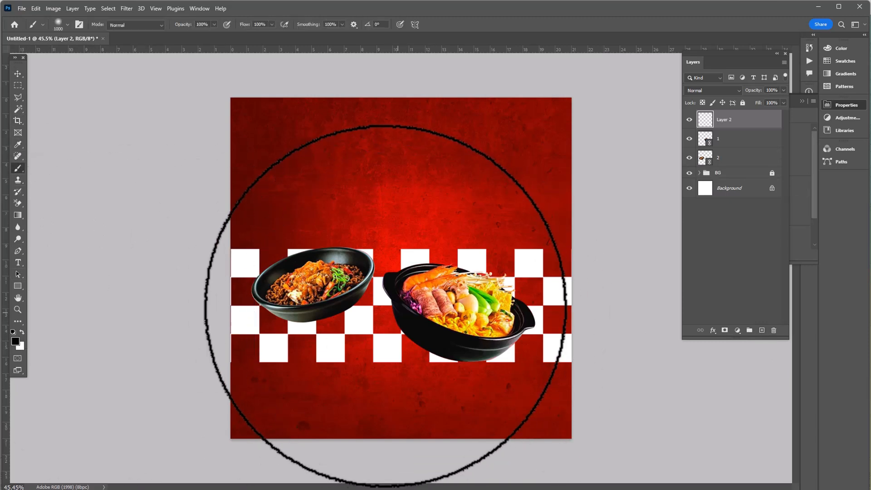
{"action": "key", "text": "bracketleft"}
{"action": "key", "text": "bracketleft"}
{"action": "key", "text": "bracketleft"}
{"action": "key", "text": "bracketleft"}
{"action": "key", "text": "bracketleft"}
{"action": "left_click", "coordinate": [454, 347]}
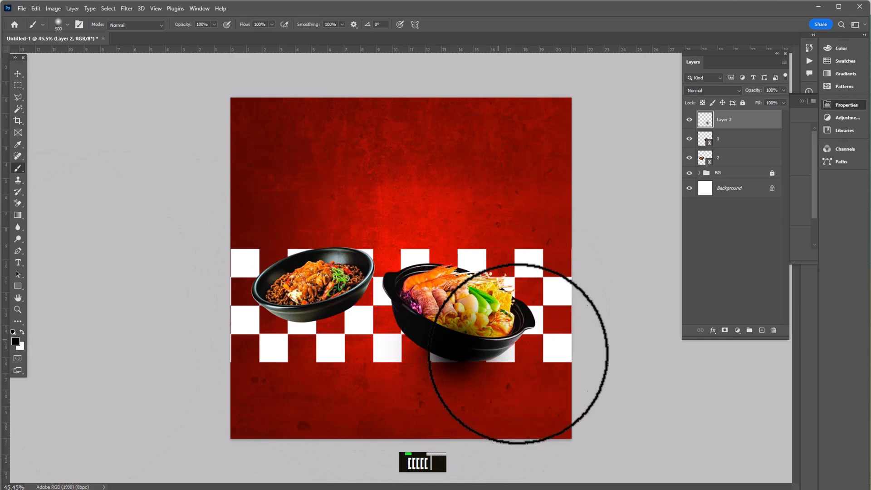
Step: Reshape the black spot into a flat shadow about 132% wide and 30% high, positioned under the hot pot bowl
{"action": "key", "text": "v"}
{"action": "left_click_drag", "start_coordinate": [454, 268], "coordinate": [489, 354]}
{"action": "mouse_move", "coordinate": [374, 356]}
{"action": "left_mouse_down"}
{"action": "mouse_move", "coordinate": [327, 354]}
{"action": "mouse_move", "coordinate": [361, 355]}
{"action": "left_mouse_up"}
{"action": "left_click_drag", "start_coordinate": [546, 371], "coordinate": [570, 385]}
{"action": "left_click_drag", "start_coordinate": [450, 329], "coordinate": [451, 335]}
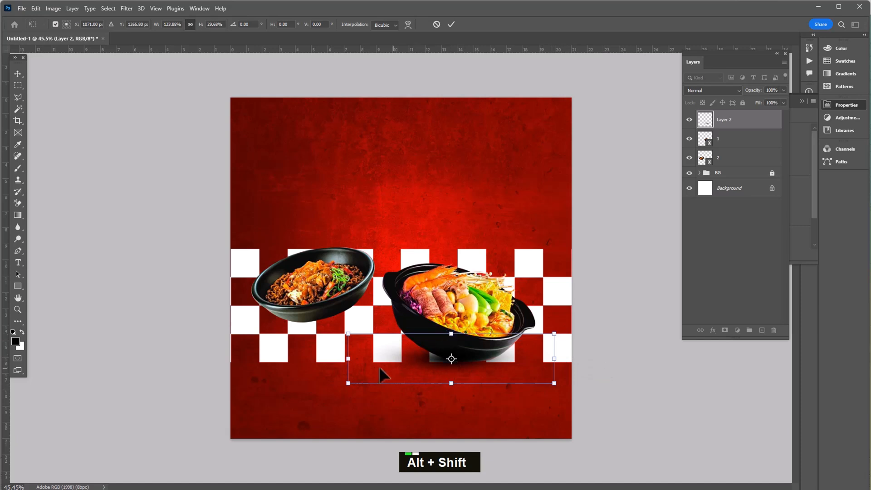
{"action": "left_click_drag", "start_coordinate": [347, 358], "coordinate": [336, 360]}
{"action": "left_click_drag", "start_coordinate": [461, 362], "coordinate": [465, 365]}
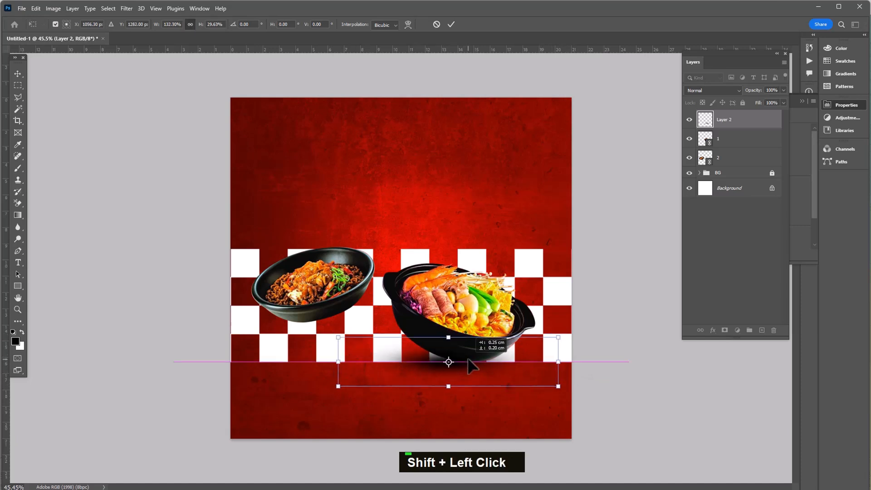
{"action": "key", "text": "Return"}
Step: Nudge the shadow up until it sits against the underside of the hot pot bowl
{"action": "key", "text": "shift+Up"}
{"action": "key", "text": "Up"}
{"action": "key", "text": "Up"}
{"action": "key", "text": "Up"}
{"action": "key", "text": "Up"}
{"action": "key", "text": "Up"}
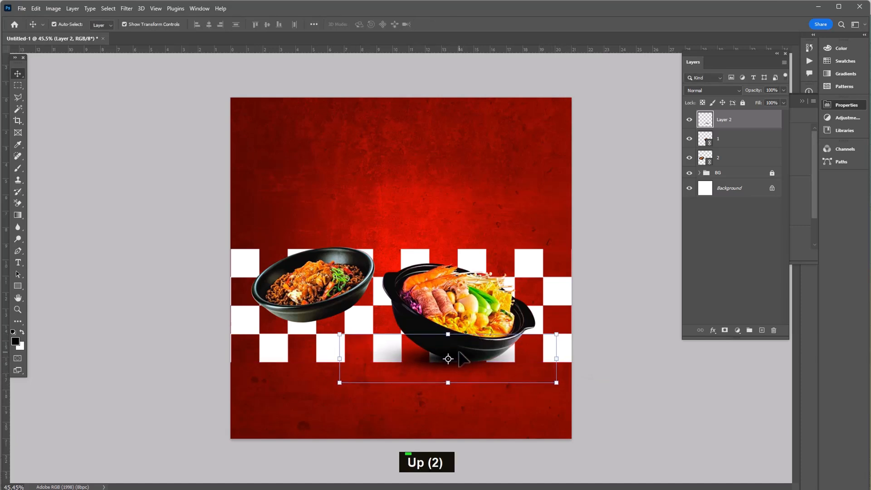
Step: Duplicate the shadow layer, move the copy beneath the noodle bowl, and scale it to 82.83%
{"action": "left_click_drag", "start_coordinate": [751, 119], "coordinate": [762, 329]}
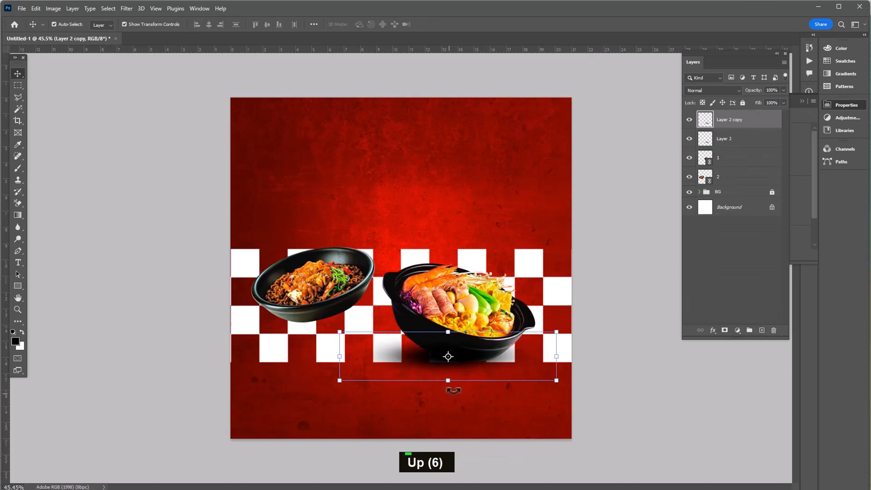
{"action": "left_click_drag", "start_coordinate": [427, 356], "coordinate": [304, 322]}
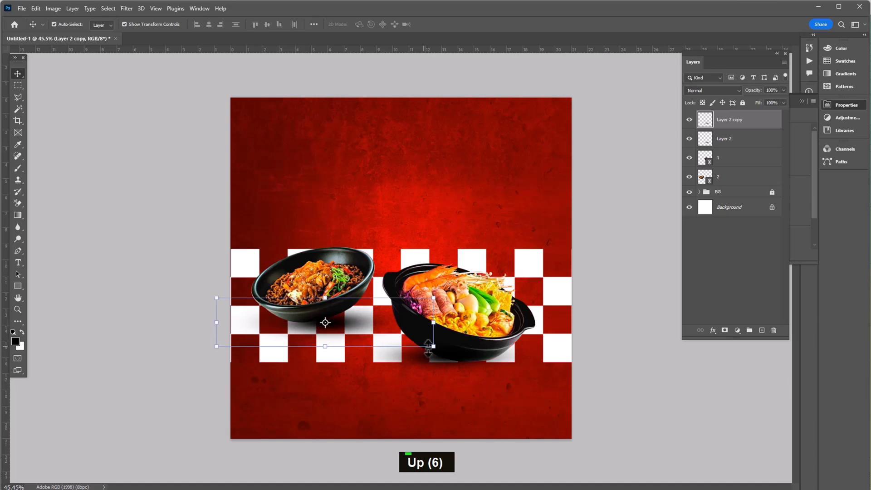
{"action": "left_click_drag", "start_coordinate": [428, 347], "coordinate": [393, 346]}
{"action": "left_click_drag", "start_coordinate": [328, 325], "coordinate": [330, 323]}
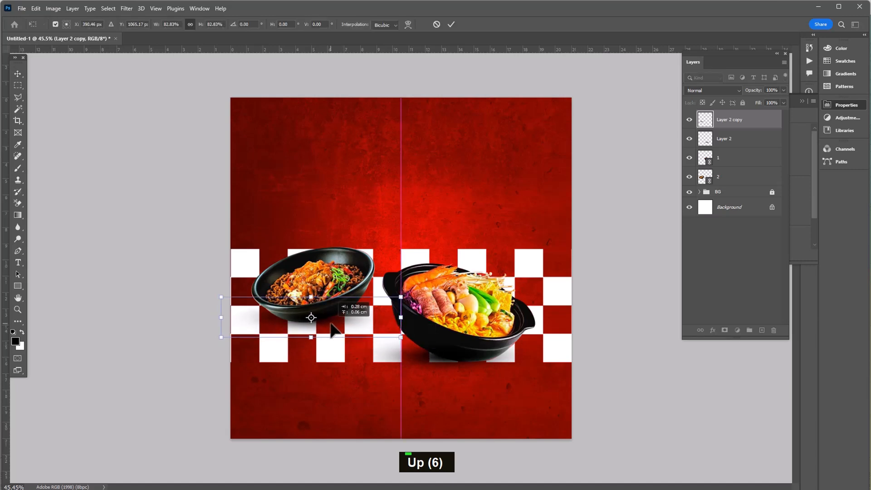
{"action": "key", "text": "Return"}
Step: Enlarge both bowls and their shadows together over the checker band, scale them a further 102.83%, and deselect them
{"action": "double_click", "coordinate": [307, 268]}
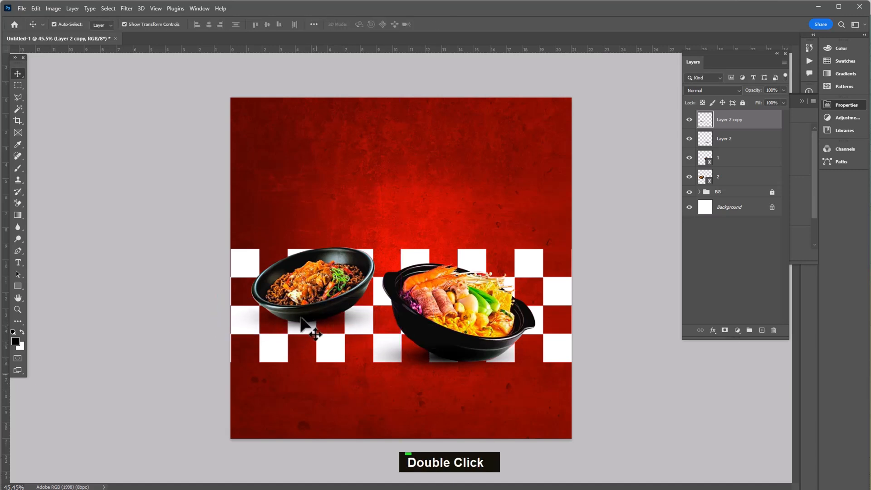
{"action": "left_click_drag", "start_coordinate": [307, 268], "coordinate": [317, 272]}
{"action": "left_click_drag", "start_coordinate": [499, 395], "coordinate": [354, 316]}
{"action": "left_click_drag", "start_coordinate": [557, 381], "coordinate": [579, 399]}
{"action": "key", "text": "Return"}
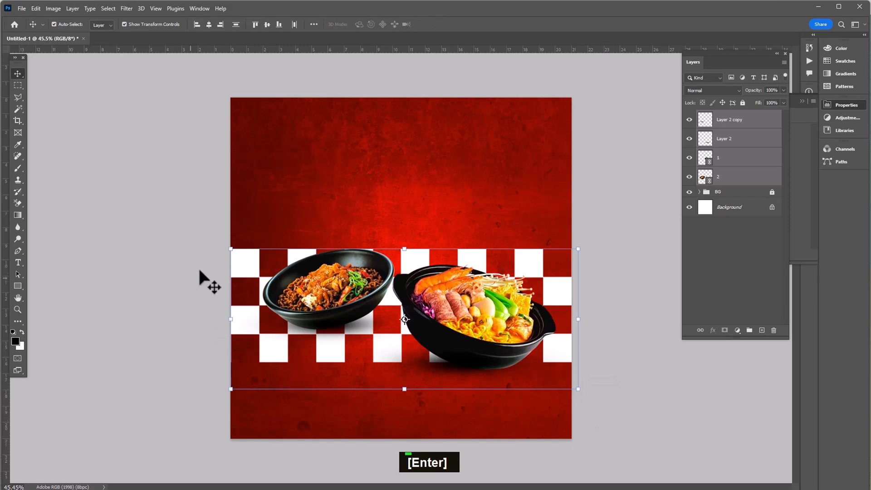
{"action": "left_click_drag", "start_coordinate": [231, 249], "coordinate": [221, 244]}
{"action": "key", "text": "Return"}
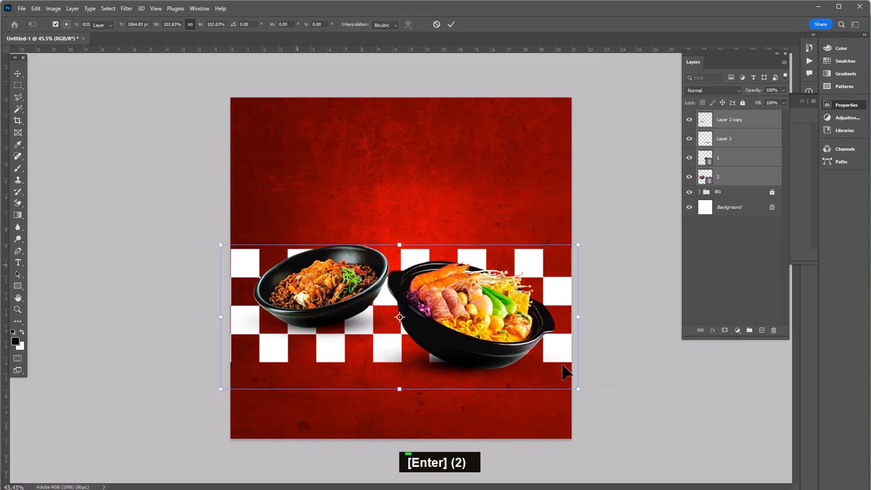
{"action": "left_click", "coordinate": [616, 346]}
Step: Place kimchi.jpg as a linked image in the poster and accept its default size
{"action": "left_click", "coordinate": [26, 10]}
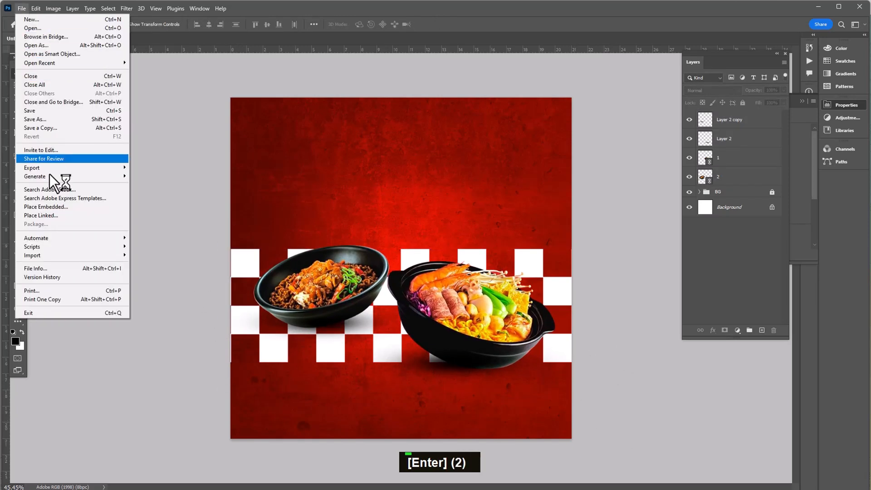
{"action": "left_click", "coordinate": [51, 213]}
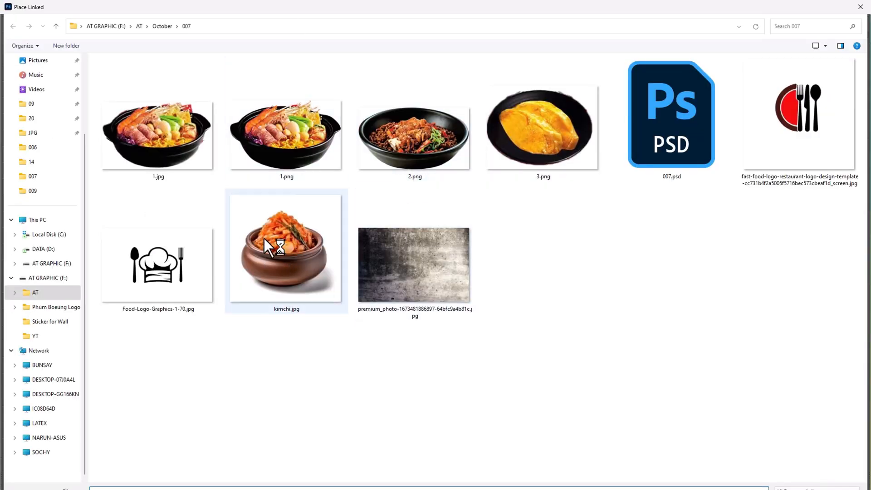
{"action": "double_click", "coordinate": [273, 255]}
{"action": "key", "text": "Return"}
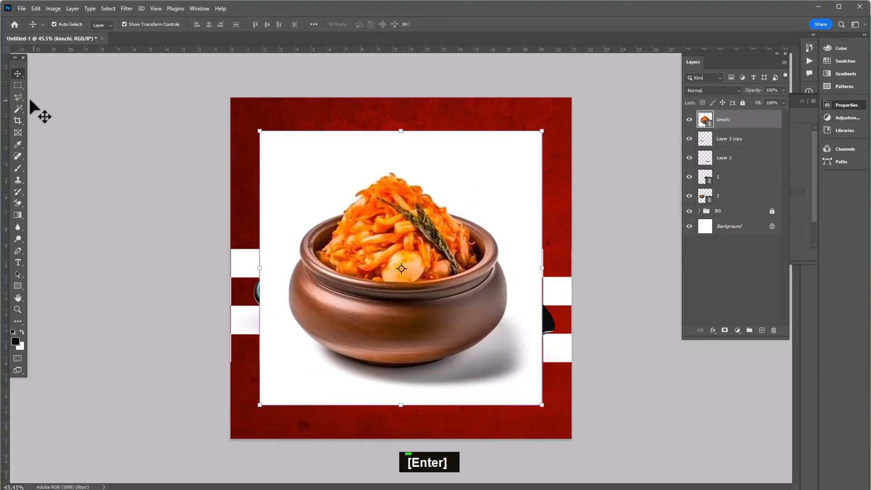
Step: Mask out the kimchi pot's white background with a Quick Selection and scale the pot down below the noodle bowl
{"action": "left_click", "coordinate": [18, 109]}
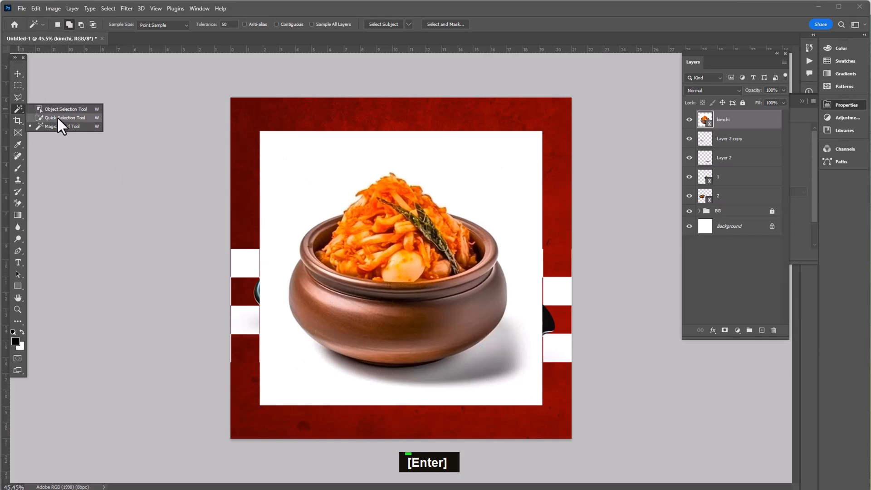
{"action": "left_click", "coordinate": [58, 118]}
{"action": "mouse_move", "coordinate": [389, 200]}
{"action": "left_mouse_down"}
{"action": "mouse_move", "coordinate": [350, 250]}
{"action": "mouse_move", "coordinate": [321, 248]}
{"action": "mouse_move", "coordinate": [339, 234]}
{"action": "mouse_move", "coordinate": [323, 242]}
{"action": "mouse_move", "coordinate": [313, 270]}
{"action": "mouse_move", "coordinate": [359, 344]}
{"action": "mouse_move", "coordinate": [396, 347]}
{"action": "mouse_move", "coordinate": [451, 301]}
{"action": "mouse_move", "coordinate": [486, 228]}
{"action": "mouse_move", "coordinate": [452, 232]}
{"action": "mouse_move", "coordinate": [448, 240]}
{"action": "mouse_move", "coordinate": [504, 236]}
{"action": "left_mouse_up"}
{"action": "left_click", "coordinate": [483, 209], "text": "alt"}
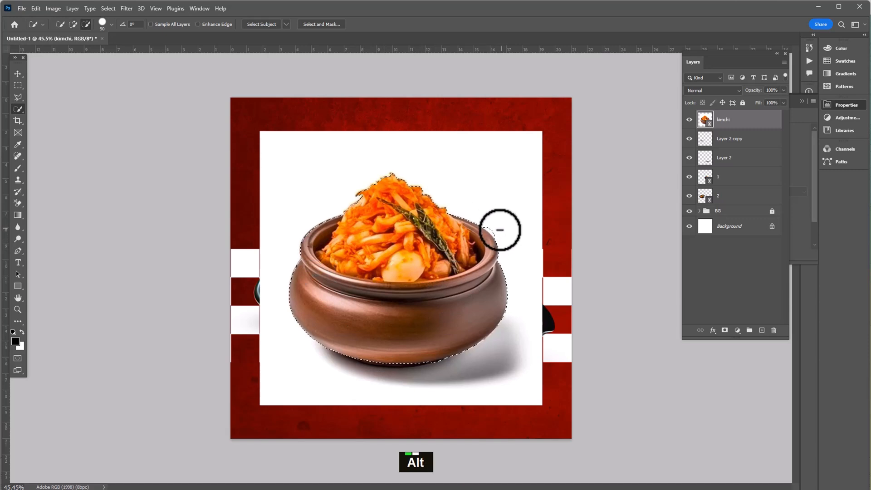
{"action": "left_click", "coordinate": [724, 330]}
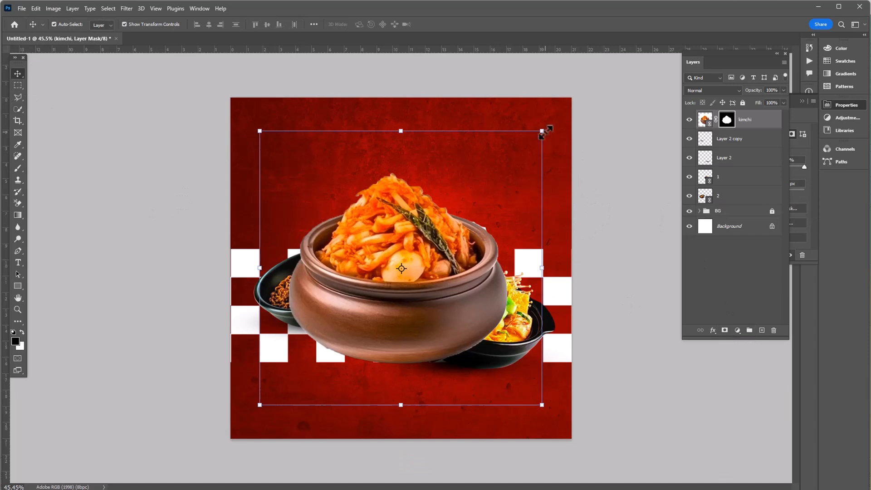
{"action": "left_click_drag", "start_coordinate": [542, 131], "coordinate": [353, 311]}
{"action": "key", "text": "Return"}
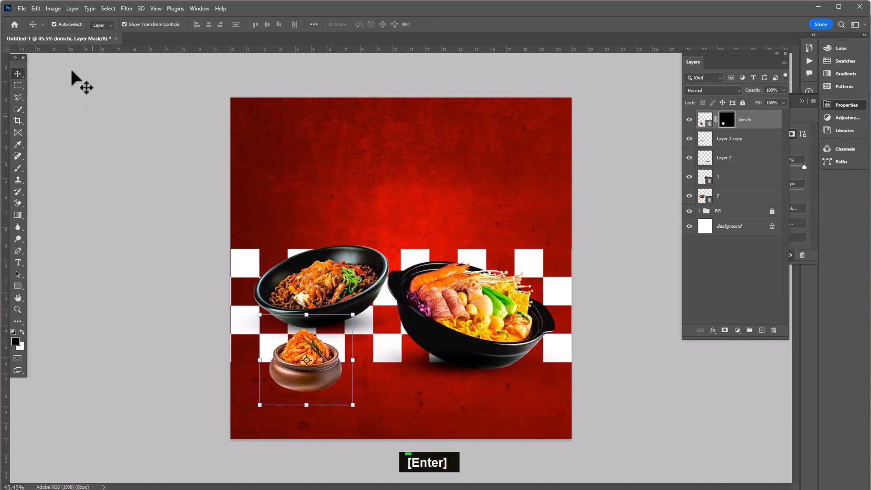
Step: Place 3.png as a linked image and shrink the yellow dish to sit beside the kimchi pot, overlapping its edge
{"action": "left_click", "coordinate": [21, 8]}
{"action": "left_click", "coordinate": [53, 220]}
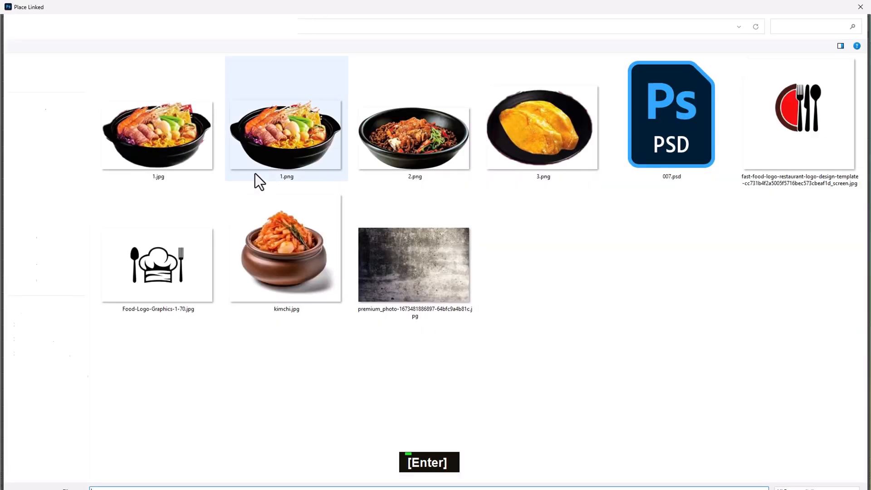
{"action": "double_click", "coordinate": [534, 138]}
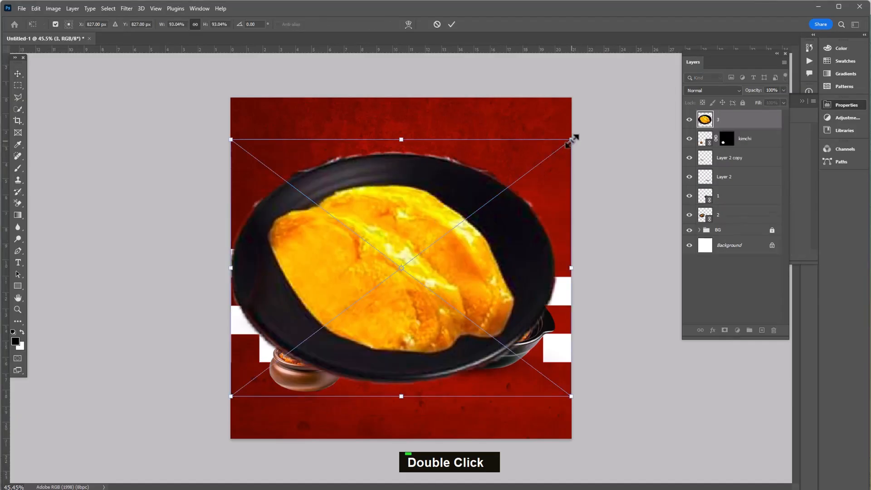
{"action": "left_click_drag", "start_coordinate": [572, 139], "coordinate": [443, 237]}
{"action": "left_click_drag", "start_coordinate": [404, 279], "coordinate": [356, 389]}
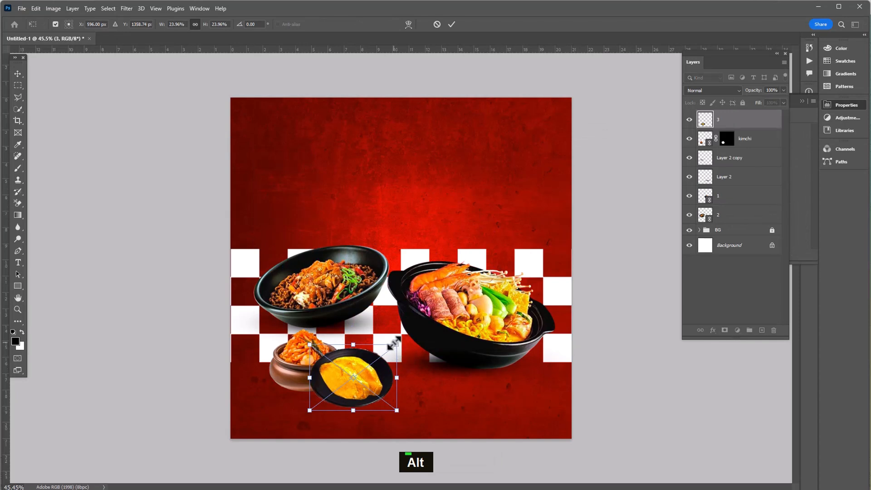
{"action": "left_click_drag", "start_coordinate": [393, 344], "coordinate": [382, 354]}
{"action": "key", "text": "Return"}
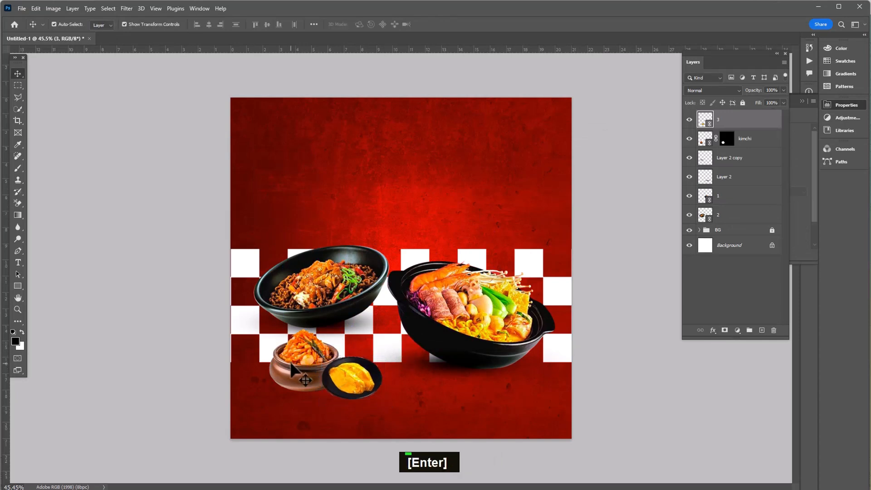
Step: Slightly enlarge the kimchi pot behind the yellow dish
{"action": "left_click", "coordinate": [292, 365]}
{"action": "left_click_drag", "start_coordinate": [358, 412], "coordinate": [358, 407]}
{"action": "key", "text": "Return"}
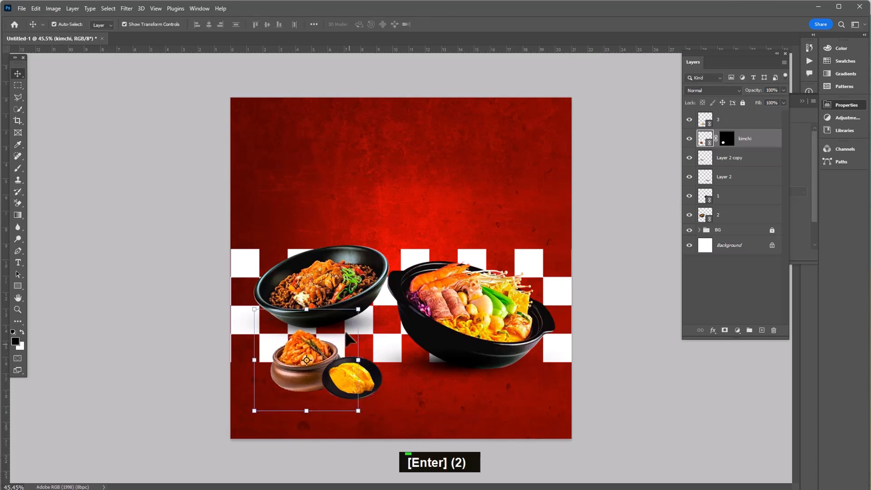
Step: Duplicate the noodle bowl's shadow layer, move the copy beneath the kimchi pot, shrink it, and nudge it into place
{"action": "left_click_drag", "start_coordinate": [725, 157], "coordinate": [762, 330]}
{"action": "key", "text": "ctrl+t"}
{"action": "left_click_drag", "start_coordinate": [356, 330], "coordinate": [358, 390]}
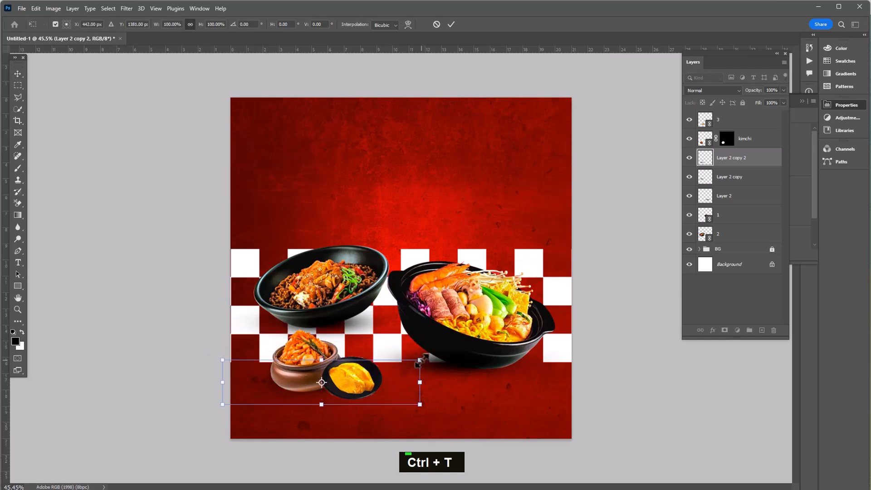
{"action": "left_click_drag", "start_coordinate": [420, 360], "coordinate": [377, 369]}
{"action": "key", "text": "Return"}
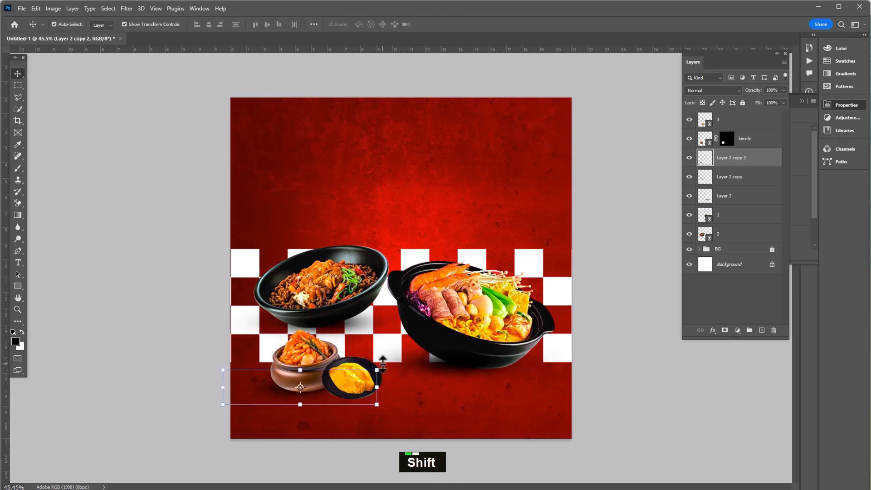
{"action": "key", "text": "shift+Right"}
Step: Duplicate the kimchi pot's shadow, move the copy beneath the yellow dish, and narrow it to fit
{"action": "left_click_drag", "start_coordinate": [728, 160], "coordinate": [762, 329]}
{"action": "key", "text": "ctrl+t"}
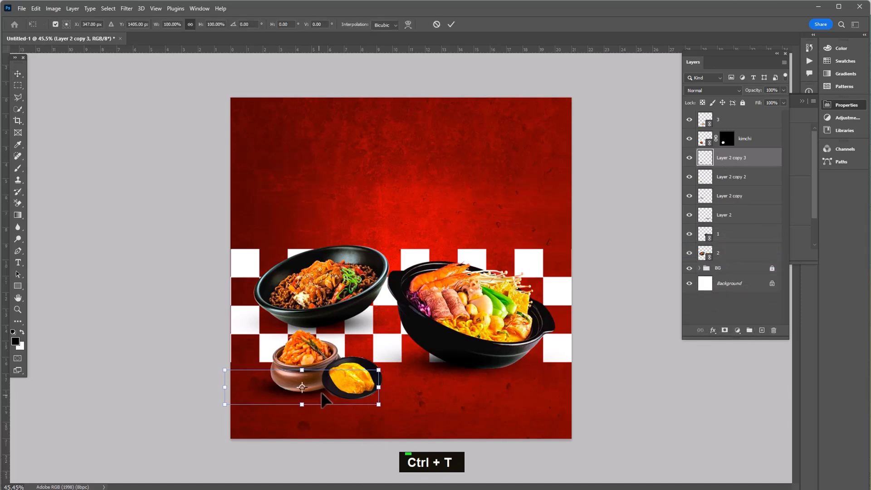
{"action": "left_click_drag", "start_coordinate": [322, 393], "coordinate": [385, 402]}
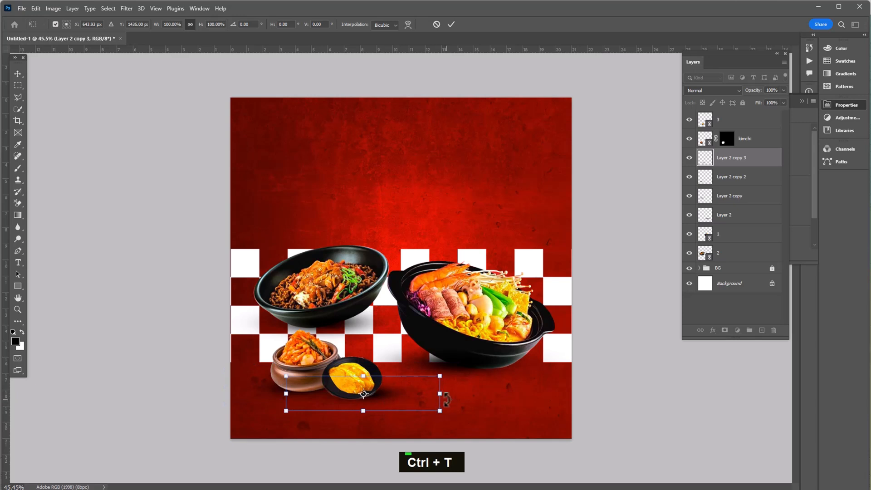
{"action": "left_click_drag", "start_coordinate": [440, 393], "coordinate": [360, 399]}
{"action": "key", "text": "Return"}
Step: Select the kimchi pot, yellow dish and both their shadows, scale them to about 106%, and adjust their position below the noodle bowl
{"action": "double_click", "coordinate": [301, 378]}
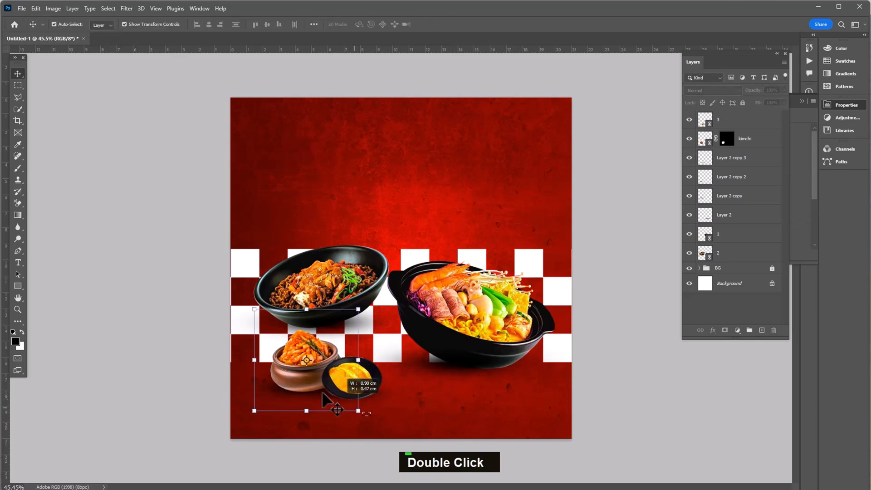
{"action": "left_click", "coordinate": [438, 367], "text": "shift"}
{"action": "left_click_drag", "start_coordinate": [356, 382], "coordinate": [353, 378]}
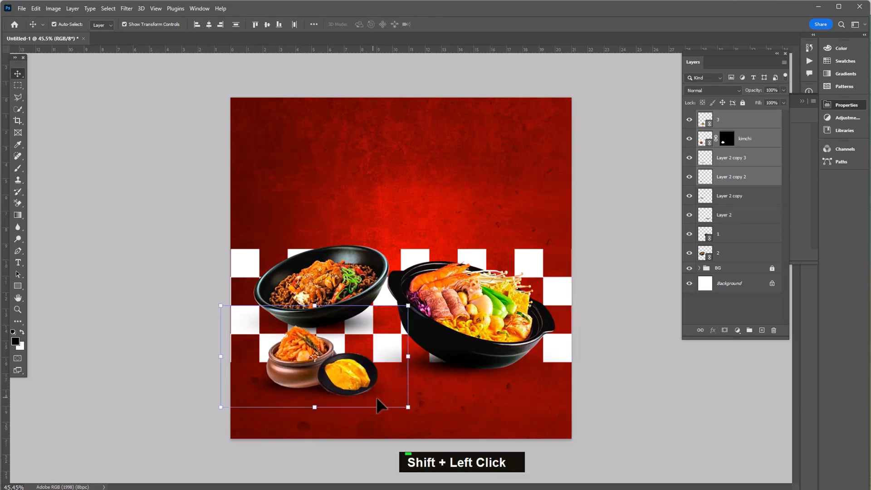
{"action": "left_click_drag", "start_coordinate": [407, 407], "coordinate": [414, 410]}
{"action": "key", "text": "Return"}
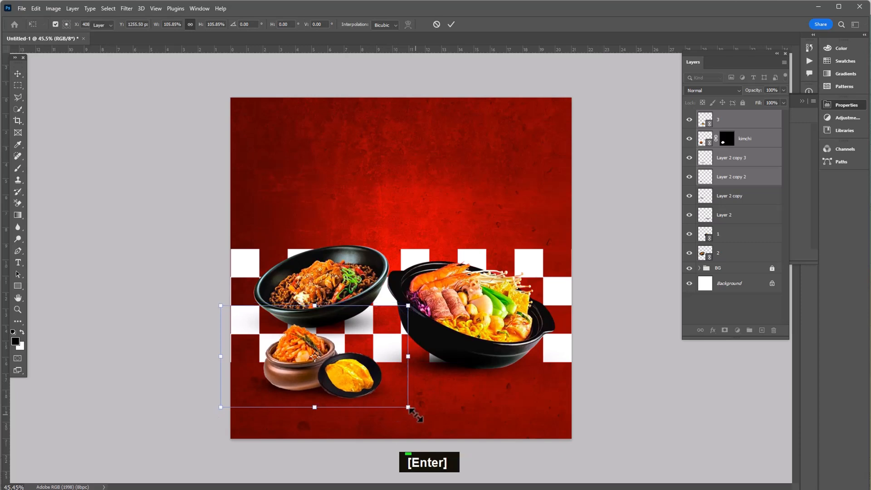
{"action": "left_click_drag", "start_coordinate": [360, 388], "coordinate": [357, 383]}
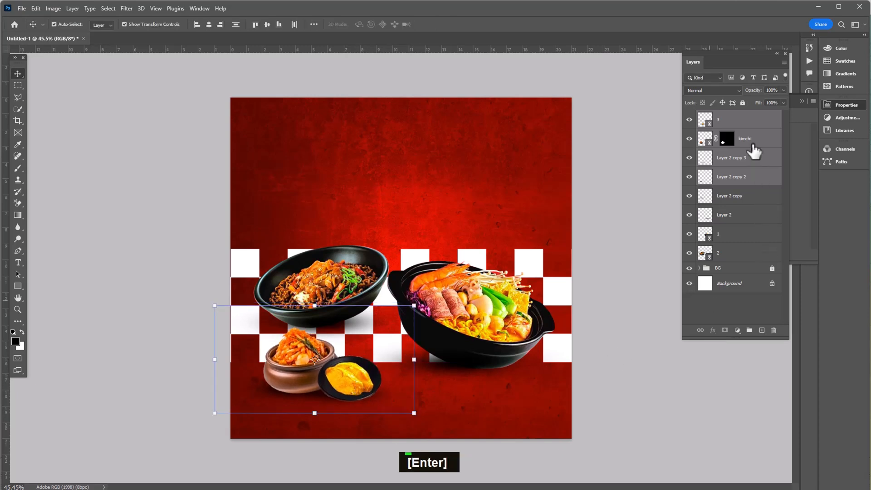
Step: Group all the food and shadow layers, name the group Image, and lock it
{"action": "left_click", "coordinate": [755, 121]}
{"action": "left_click", "coordinate": [728, 252], "text": "shift"}
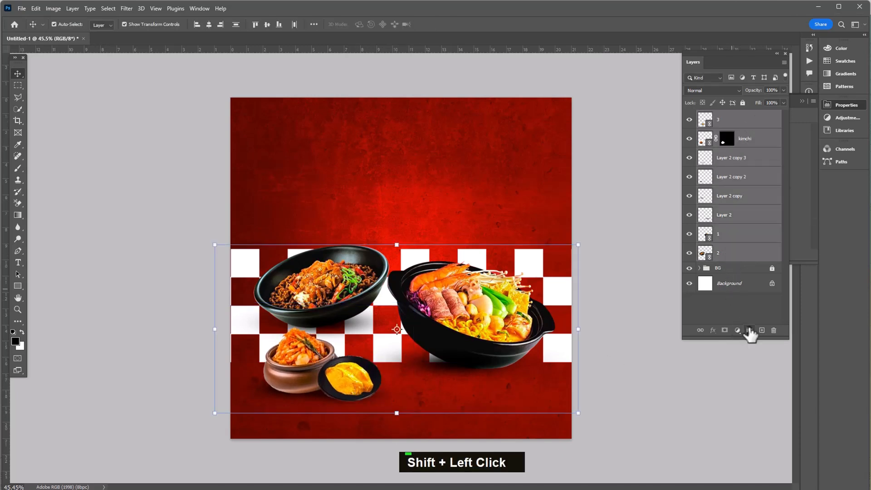
{"action": "left_click", "coordinate": [749, 330]}
{"action": "double_click", "coordinate": [740, 116]}
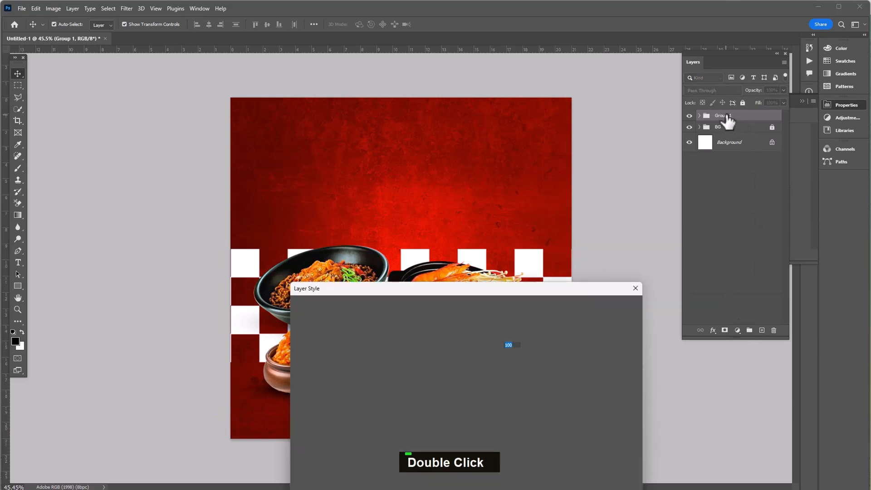
{"action": "left_click", "coordinate": [632, 288]}
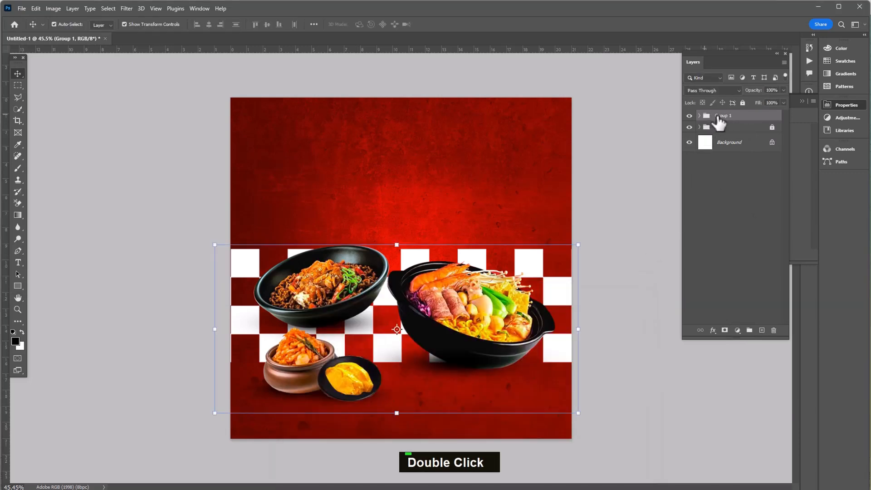
{"action": "double_click", "coordinate": [721, 116]}
{"action": "type", "text": "Image"}
{"action": "key", "text": "Return"}
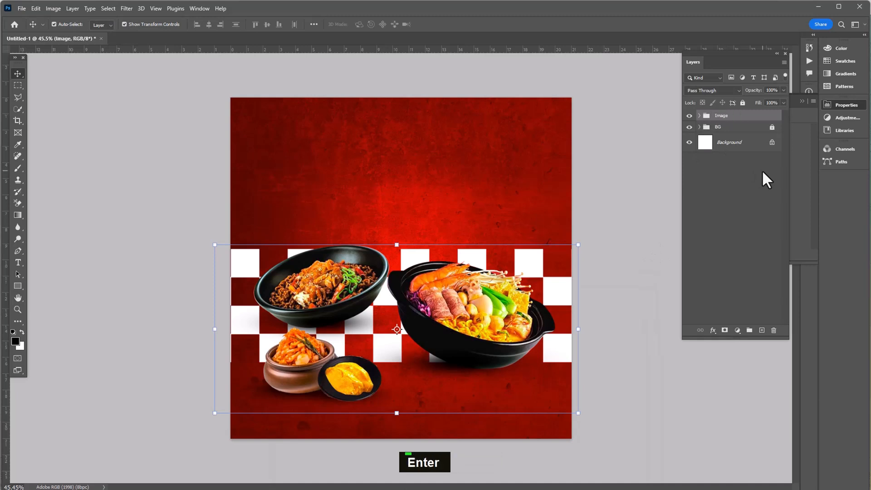
{"action": "left_click", "coordinate": [743, 103]}
Step: Add a text layer on the red area above the noodle bowl and set its font to 142-CAI978 Regular
{"action": "left_click", "coordinate": [17, 263]}
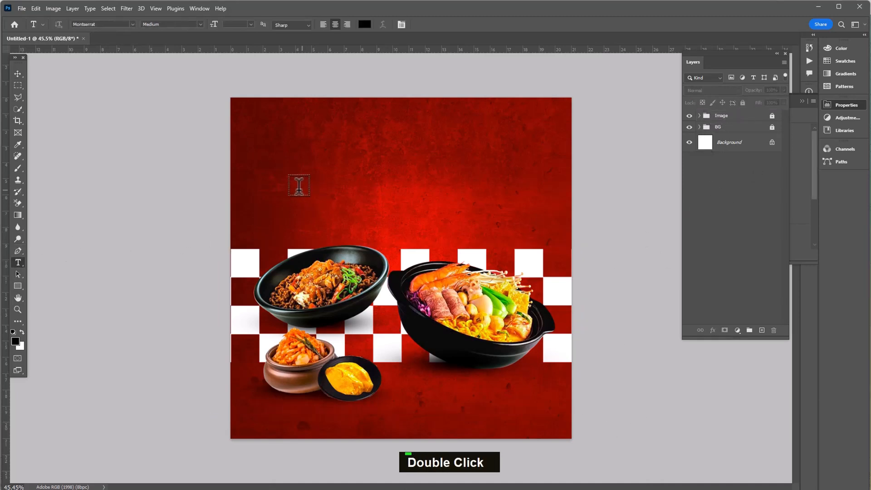
{"action": "left_click", "coordinate": [293, 196]}
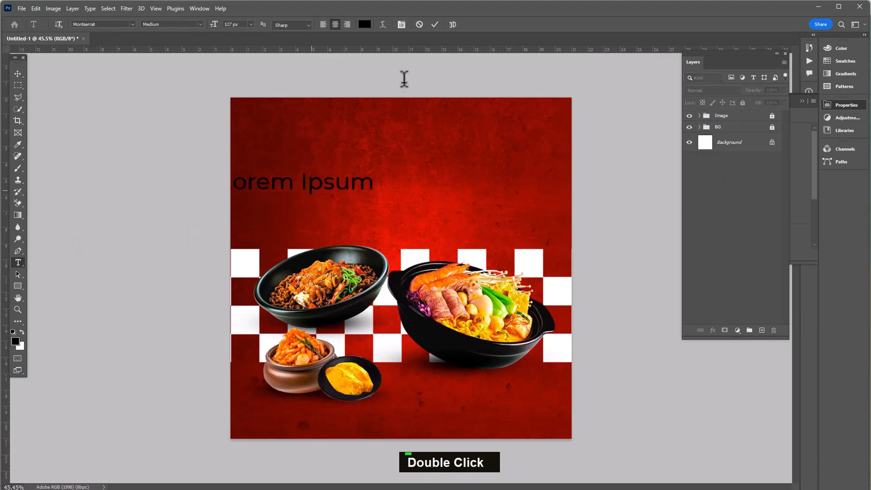
{"action": "left_click", "coordinate": [132, 24]}
{"action": "double_click", "coordinate": [102, 25]}
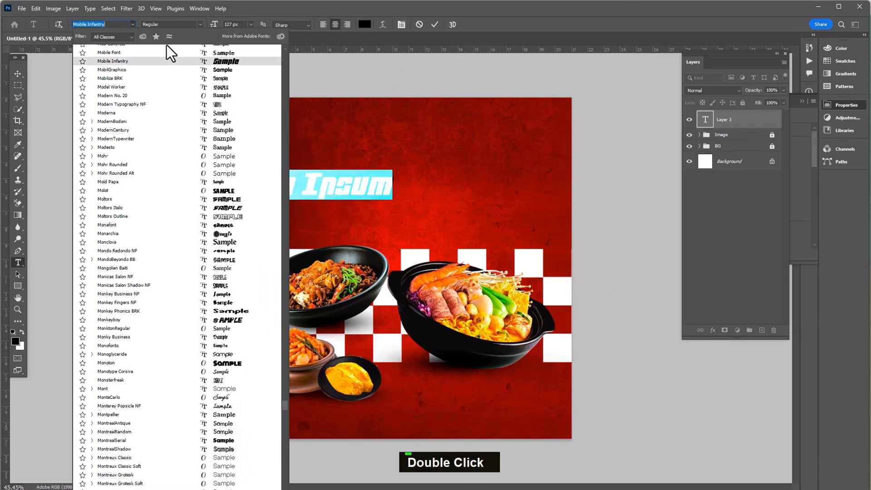
{"action": "type", "text": "142-CAI978"}
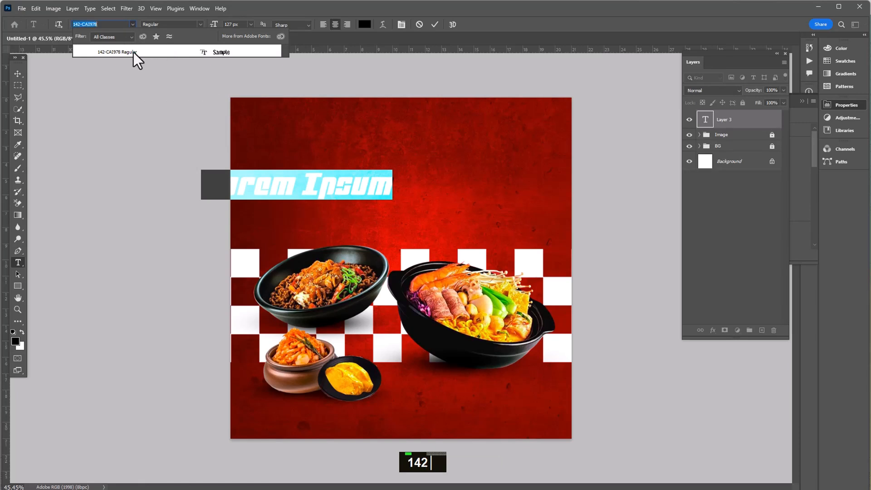
{"action": "left_click", "coordinate": [133, 54]}
Step: Replace the placeholder text with "Buy" and "Tang" on two lines
{"action": "left_click", "coordinate": [315, 183]}
{"action": "key", "text": "ctrl+a"}
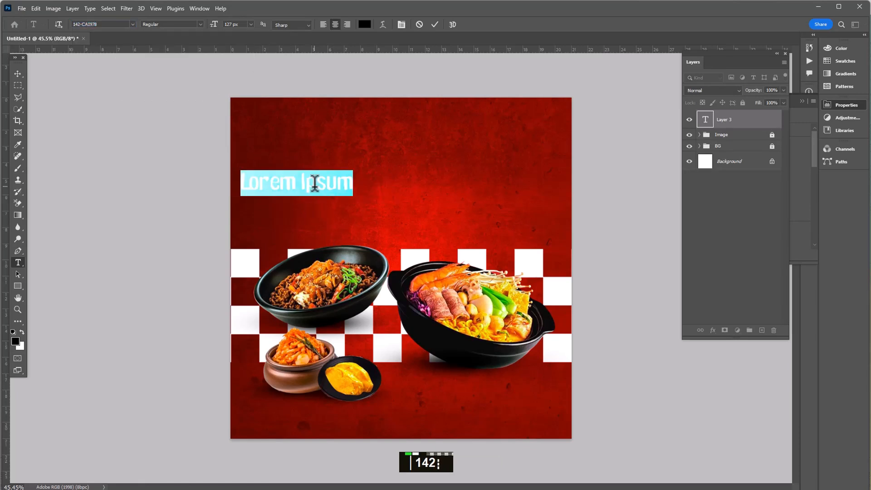
{"action": "type", "text": "b"}
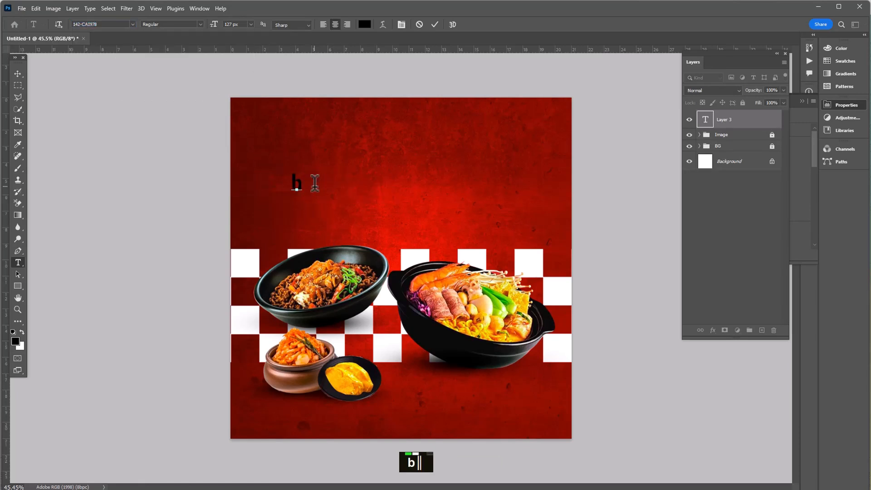
{"action": "type", "text": "B"}
{"action": "key", "text": "BackSpace"}
{"action": "key", "text": "BackSpace"}
{"action": "type", "text": "Bu"}
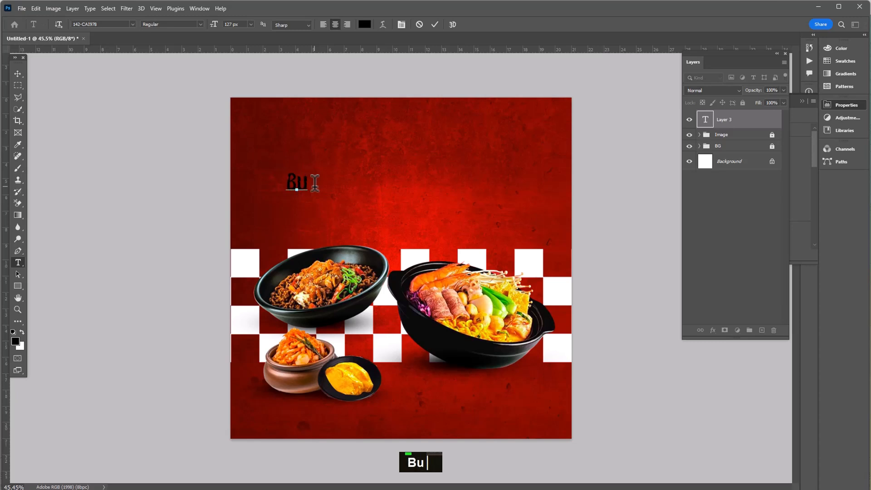
{"action": "type", "text": "y"}
{"action": "key", "text": "Return"}
{"action": "type", "text": "T"}
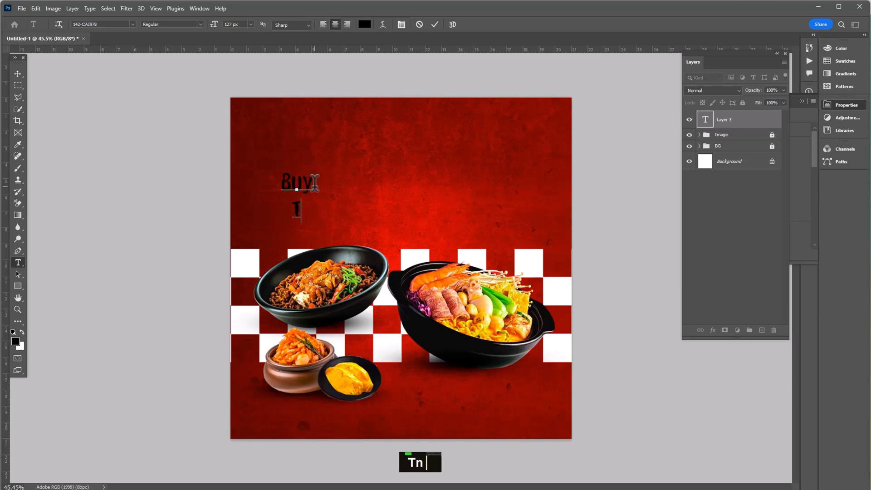
{"action": "type", "text": "n"}
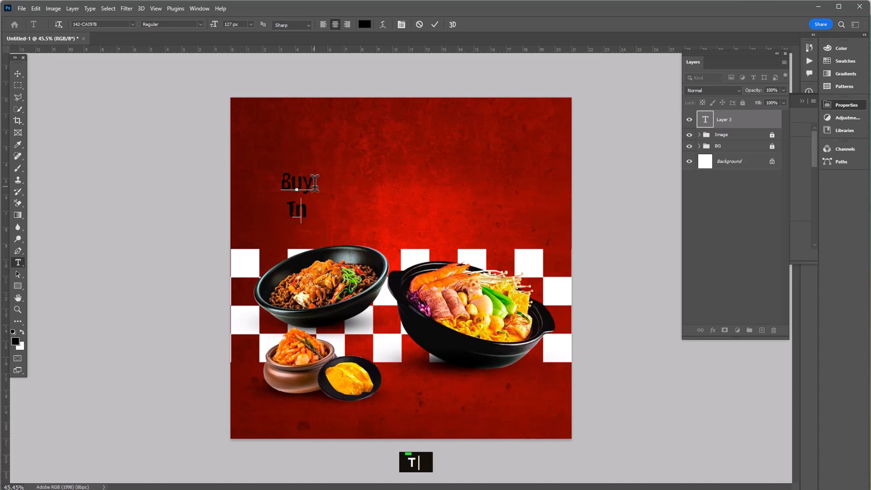
{"action": "type", "text": "ag"}
Step: Give the whole "Buy Tang" text Smooth anti-aliasing, 91 px leading and right alignment
{"action": "key", "text": "ctrl+a"}
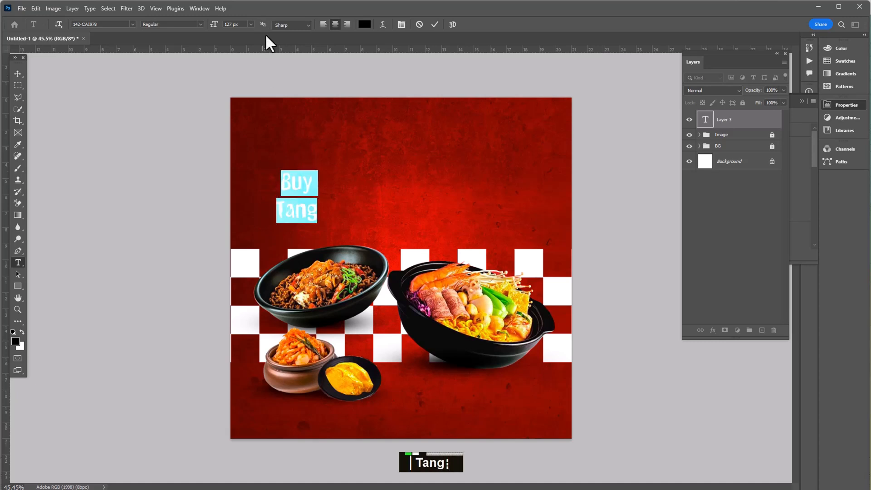
{"action": "left_click", "coordinate": [289, 25]}
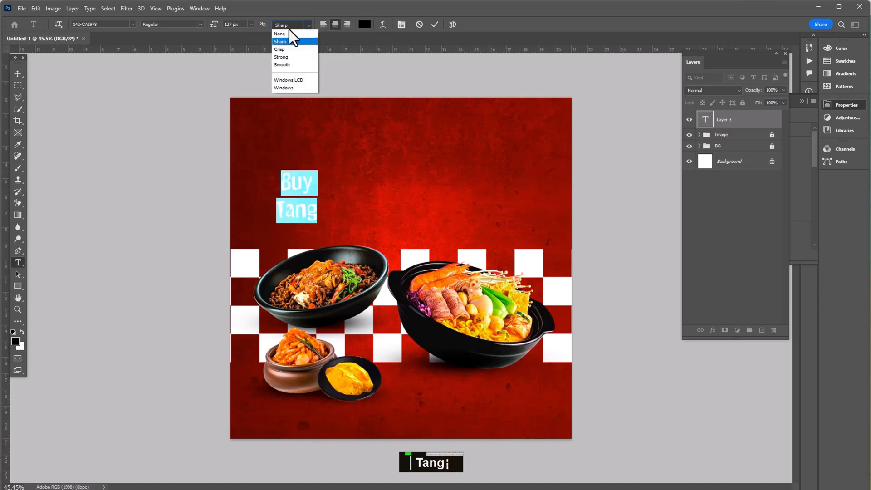
{"action": "left_click", "coordinate": [281, 66]}
{"action": "left_click", "coordinate": [403, 25]}
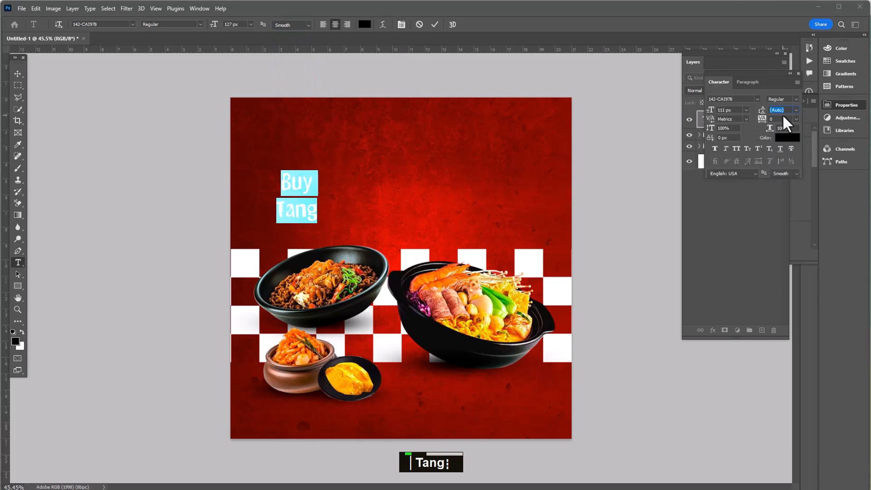
{"action": "scroll", "coordinate": [782, 112], "scroll_direction": "down", "scroll_amount": 2}
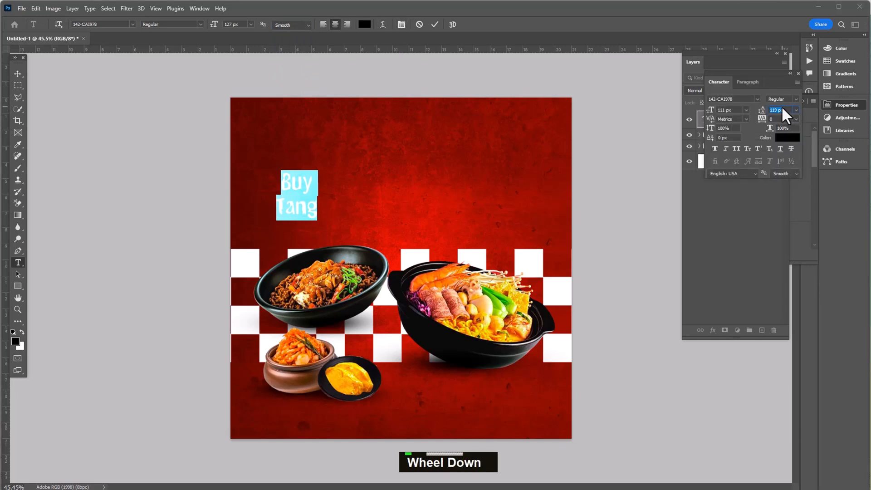
{"action": "scroll", "coordinate": [781, 105], "scroll_direction": "down", "scroll_amount": 19}
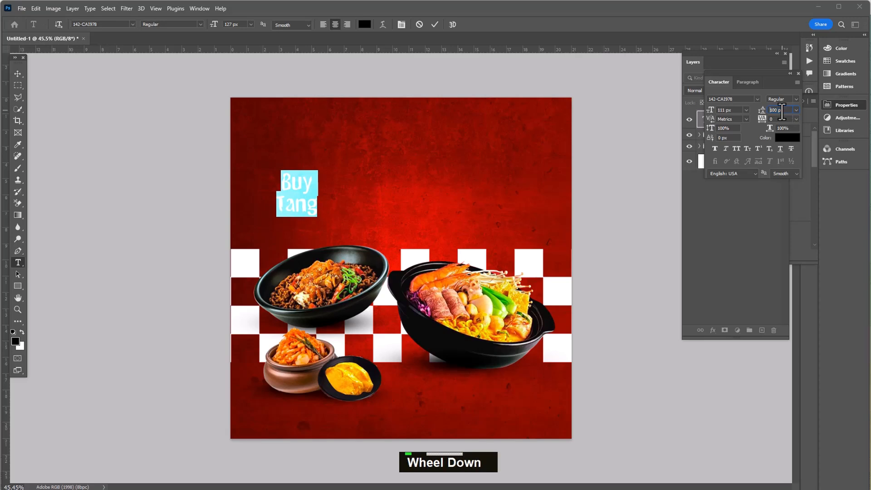
{"action": "scroll", "coordinate": [781, 111], "scroll_direction": "down", "scroll_amount": 6}
{"action": "left_click", "coordinate": [347, 24]}
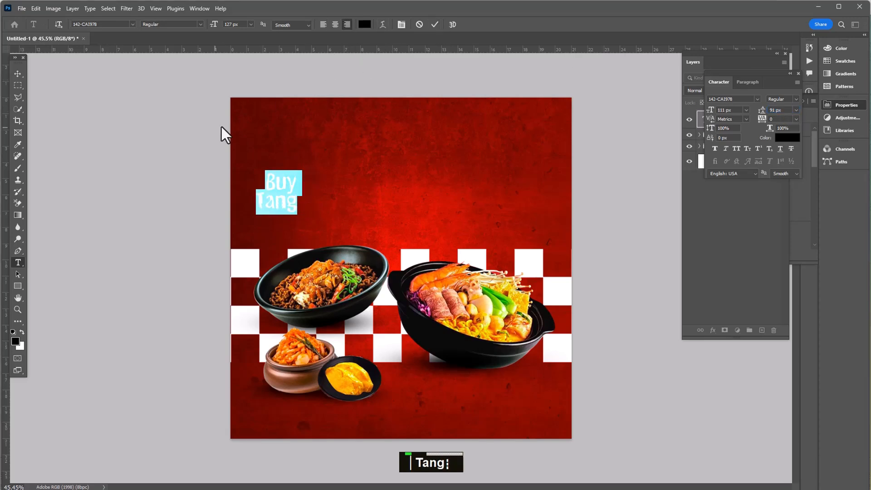
Step: Duplicate the "Buy Tang" text to its right and replace the copy's content with "2"
{"action": "left_click", "coordinate": [17, 73]}
{"action": "scroll", "coordinate": [272, 182], "scroll_direction": "up", "scroll_amount": 3}
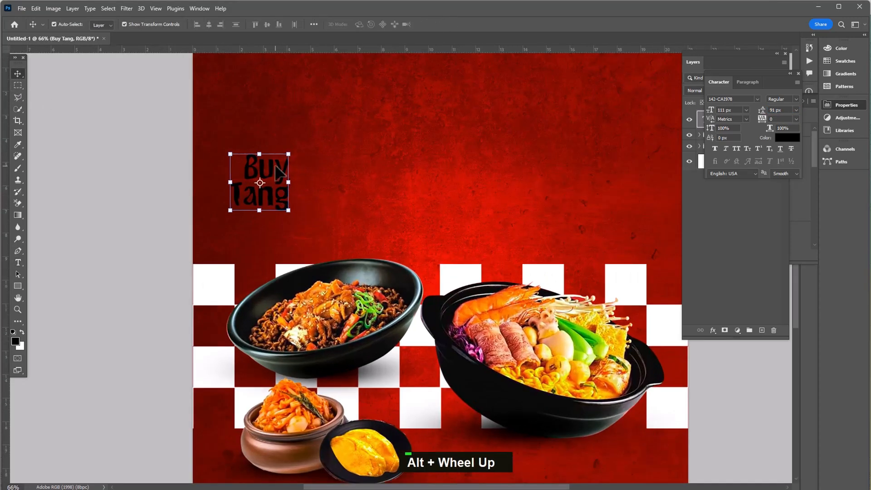
{"action": "left_click_drag", "start_coordinate": [269, 118], "coordinate": [392, 144]}
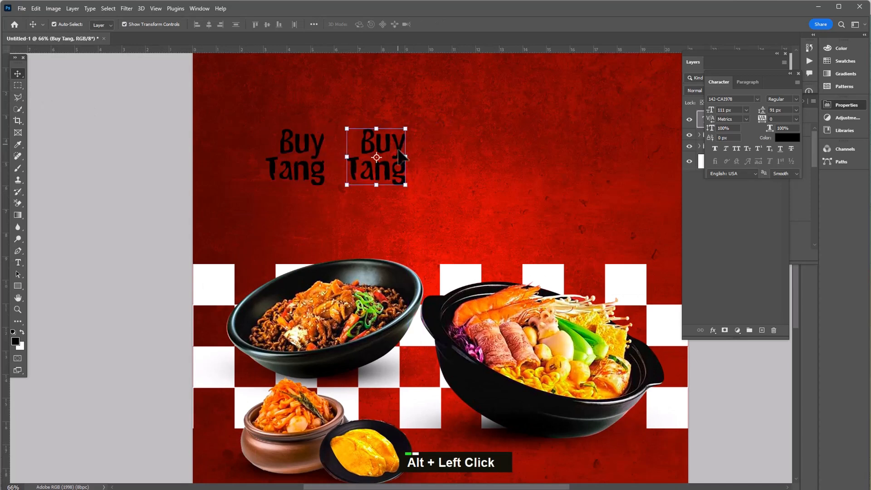
{"action": "key", "text": "t"}
{"action": "left_click", "coordinate": [392, 144]}
{"action": "key", "text": "ctrl+a"}
{"action": "type", "text": "2"}
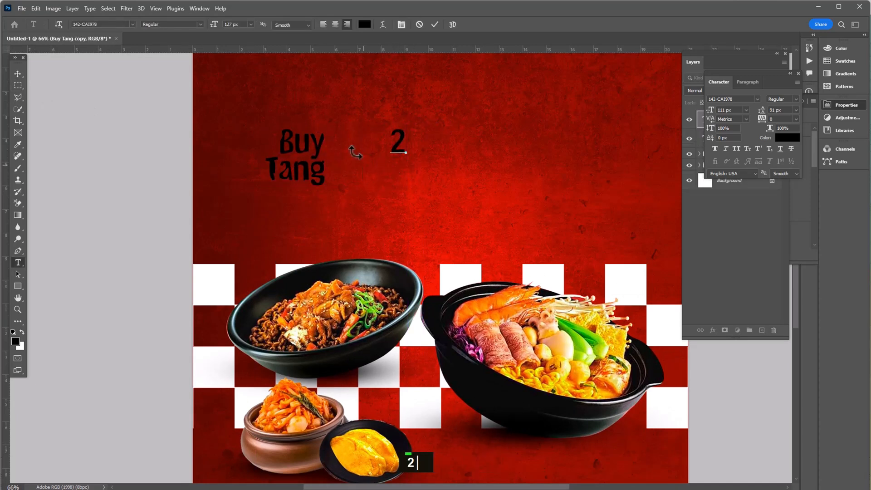
Step: Try the Christopher Done font on the "2" and undo the font change
{"action": "key", "text": "ctrl+a"}
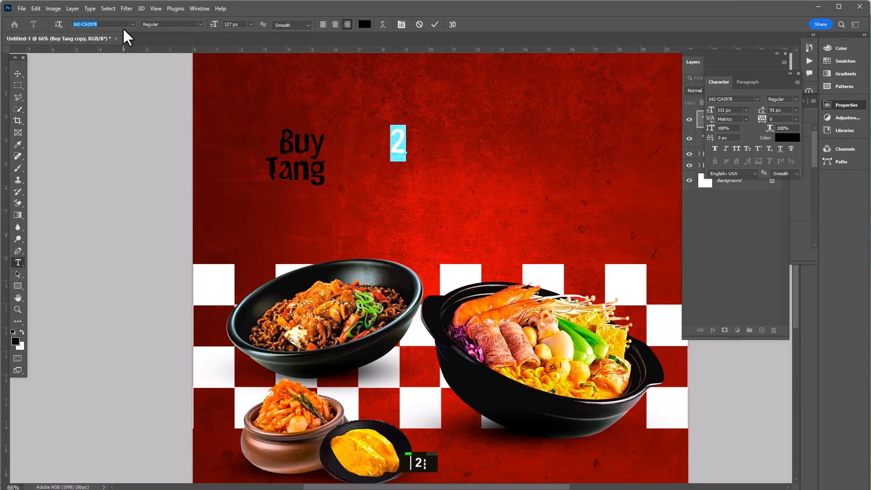
{"action": "type", "text": "c"}
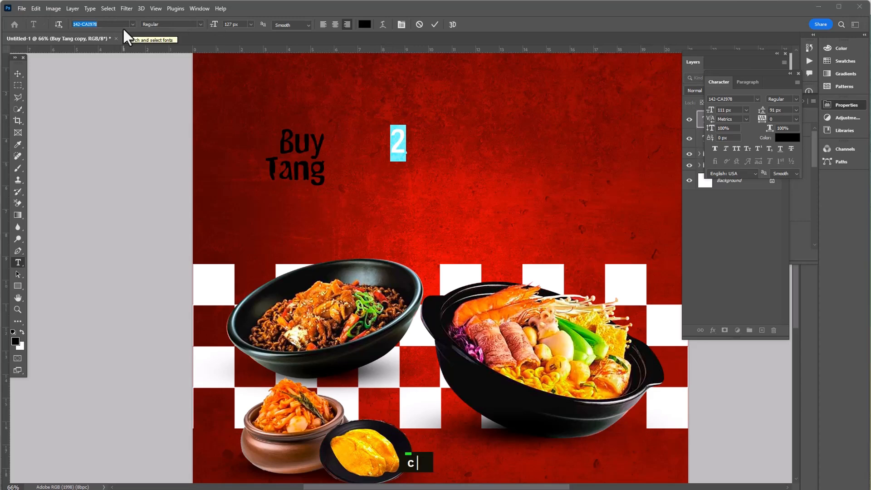
{"action": "type", "text": "hristina"}
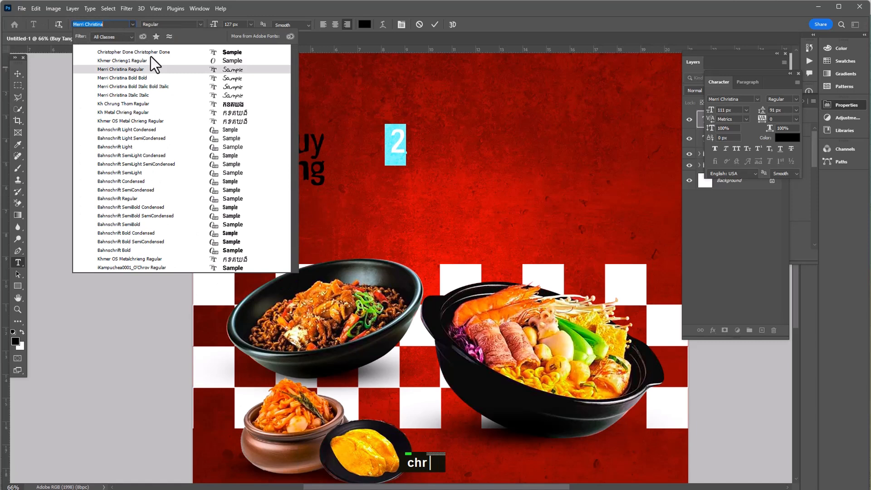
{"action": "left_click", "coordinate": [150, 54]}
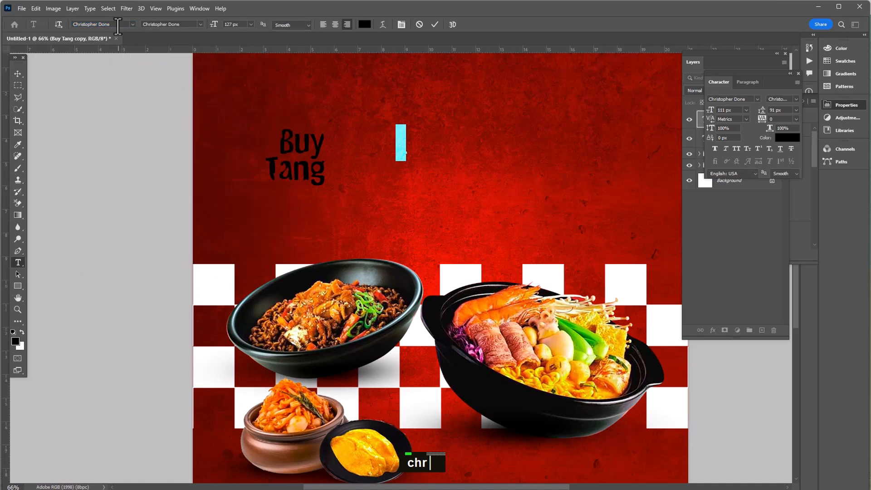
{"action": "key", "text": "ctrl+z"}
Step: Set the font of the "2" to 28 Days Later, and enlarge it directly beside "Buy Tang" to span both lines
{"action": "key", "text": "Down"}
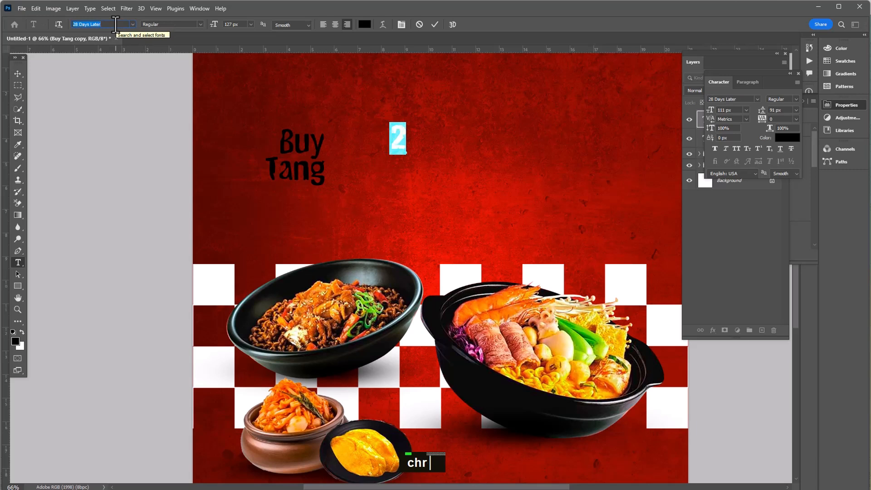
{"action": "left_click", "coordinate": [434, 25]}
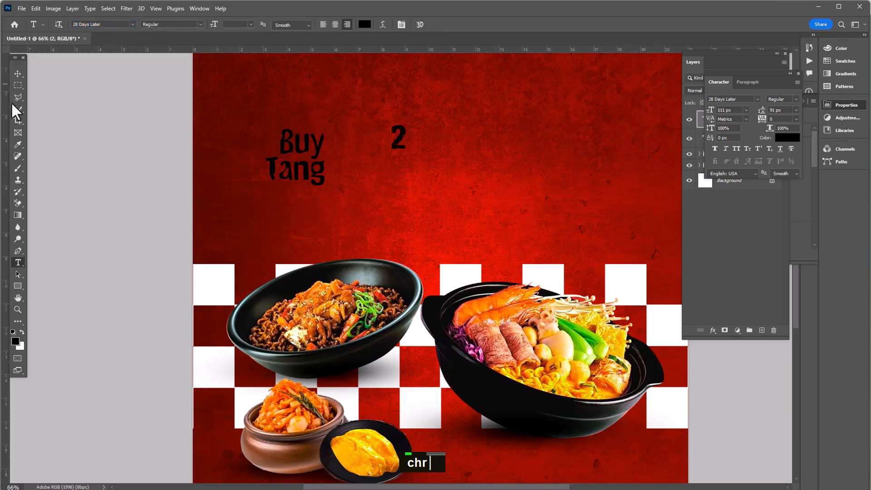
{"action": "left_click", "coordinate": [17, 74]}
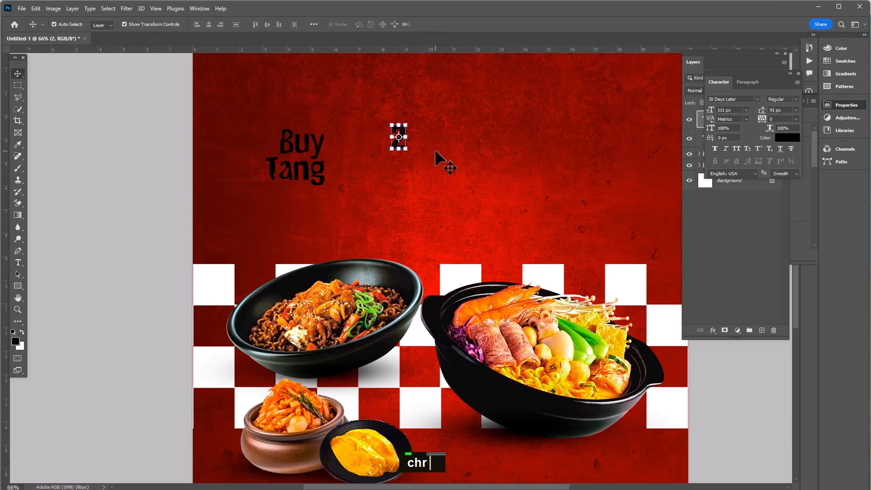
{"action": "left_click_drag", "start_coordinate": [401, 143], "coordinate": [359, 187]}
{"action": "key", "text": "ctrl+t"}
{"action": "key", "text": "Return"}
Step: Change the color of the "Buy Tang" text to white
{"action": "key", "text": "t"}
{"action": "left_click", "coordinate": [296, 136]}
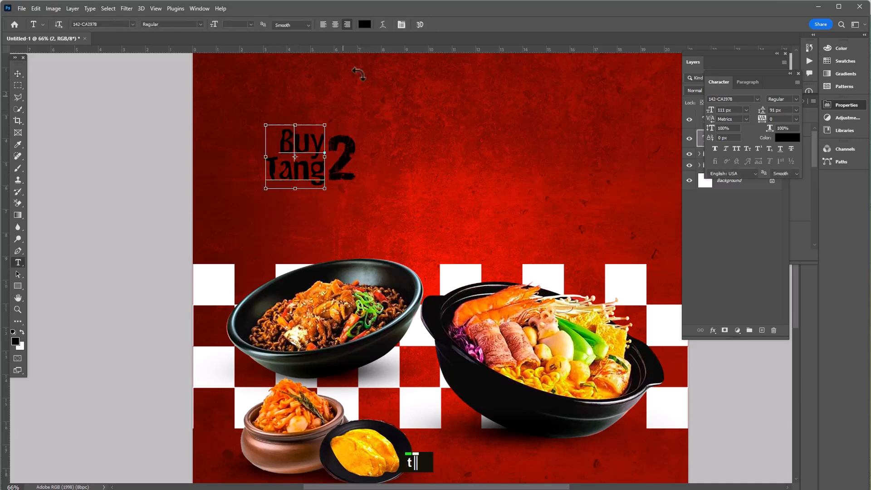
{"action": "key", "text": "ctrl+a"}
{"action": "left_click_drag", "start_coordinate": [478, 290], "coordinate": [398, 217]}
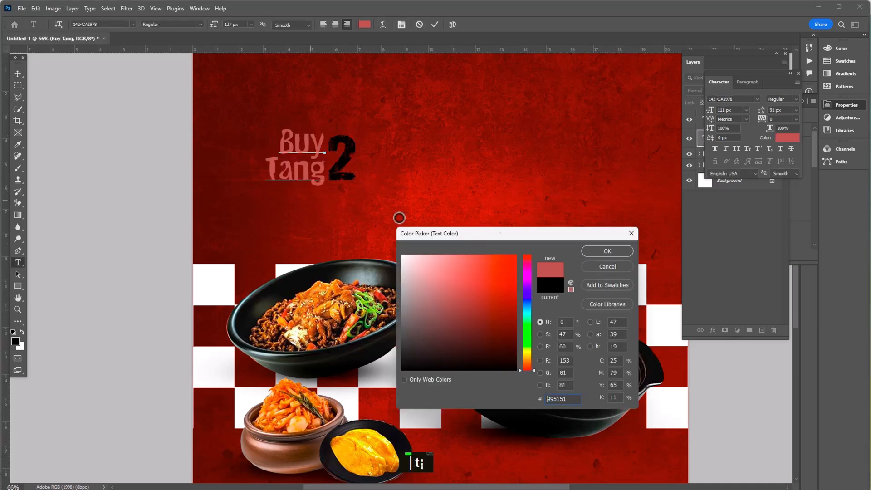
{"action": "left_click", "coordinate": [607, 251]}
{"action": "left_click", "coordinate": [436, 21]}
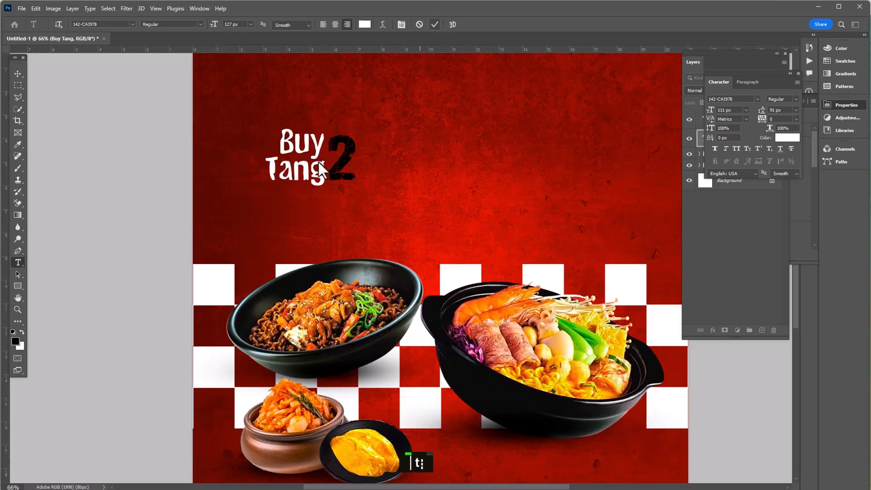
Step: Change the color of the "2" to white
{"action": "left_click", "coordinate": [342, 156]}
{"action": "key", "text": "ctrl+a"}
{"action": "left_click", "coordinate": [364, 24]}
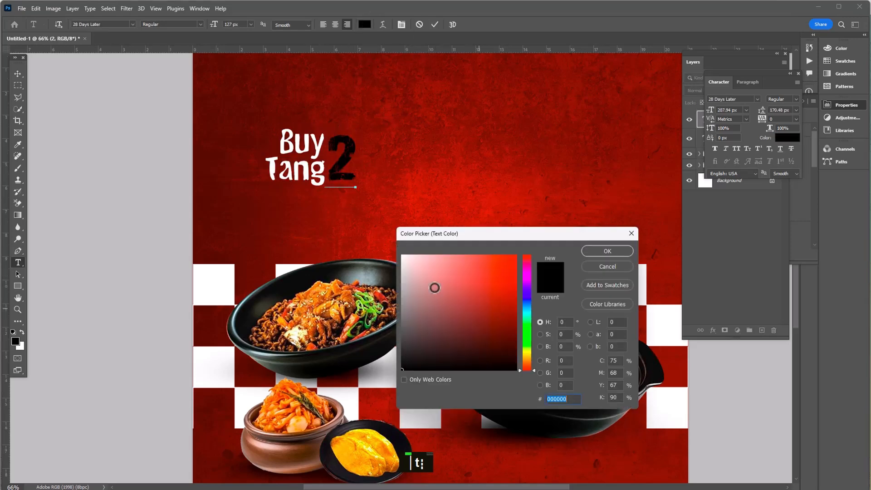
{"action": "left_click_drag", "start_coordinate": [436, 286], "coordinate": [401, 255]}
{"action": "left_click", "coordinate": [607, 251]}
{"action": "left_click", "coordinate": [17, 74]}
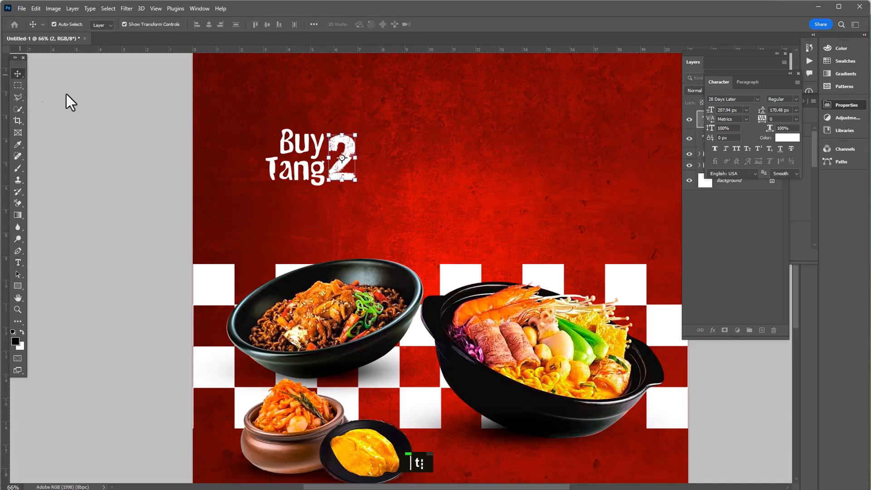
Step: Move "Buy Tang" and "2" together slightly up and left, and place a copy of "Buy Tang" above the hot pot
{"action": "key", "text": "shift"}
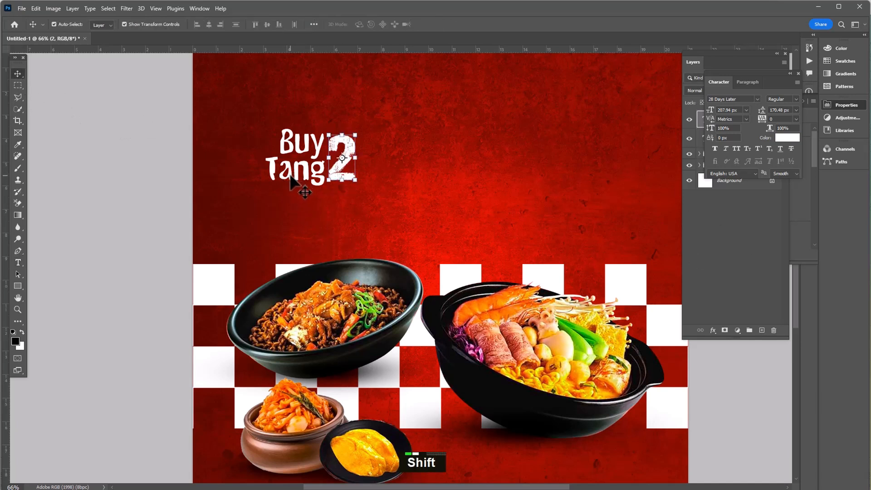
{"action": "left_click", "coordinate": [291, 176], "text": "shift"}
{"action": "left_click_drag", "start_coordinate": [343, 145], "coordinate": [529, 135]}
{"action": "left_click", "coordinate": [435, 159]}
{"action": "left_click", "coordinate": [272, 128]}
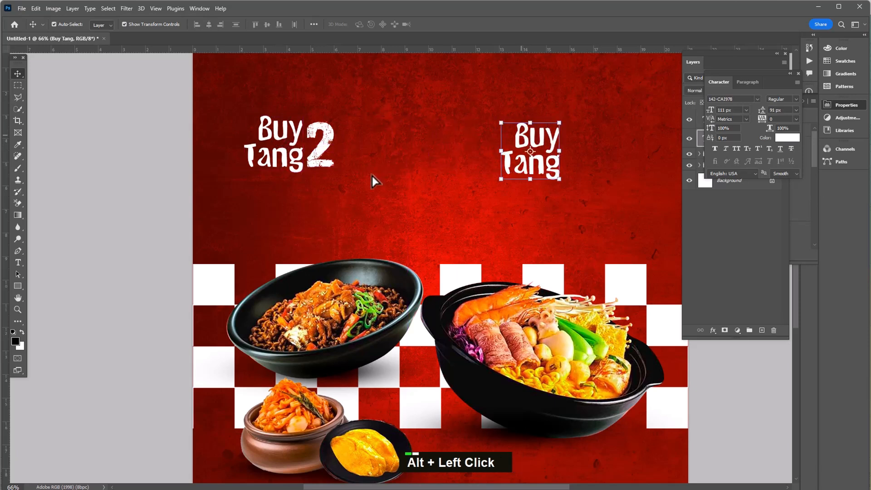
Step: Select the original "Buy Tang" and "2" layers and convert them to one smart object
{"action": "left_click_drag", "start_coordinate": [371, 186], "coordinate": [274, 107]}
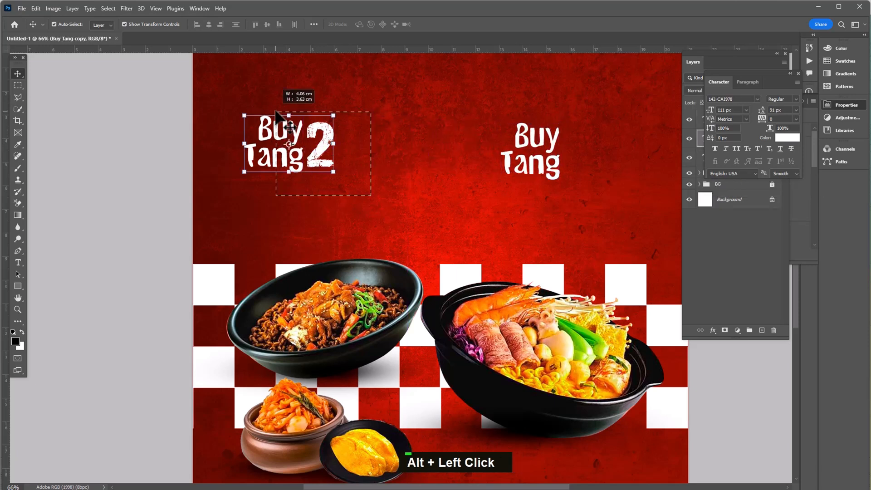
{"action": "left_click", "coordinate": [798, 73]}
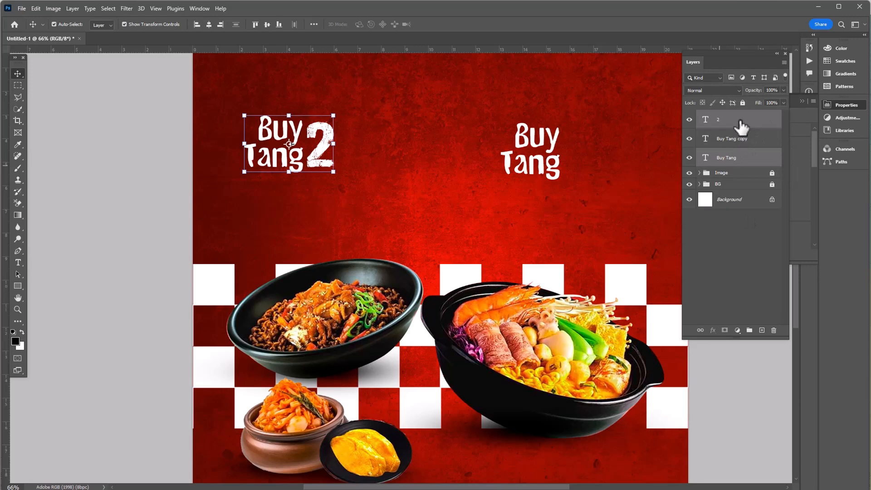
{"action": "right_click", "coordinate": [742, 127]}
{"action": "left_click", "coordinate": [768, 301]}
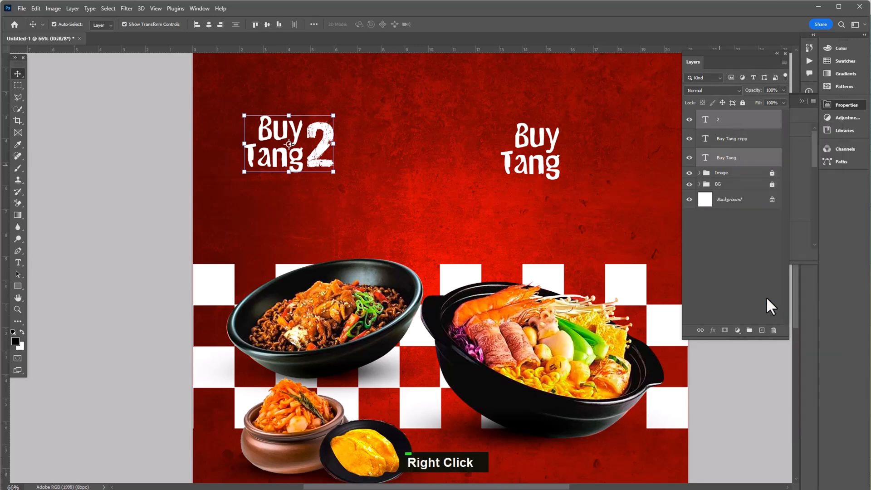
Step: Apply a Perspective transform to the "Buy Tang 2" smart object, stretching its left edge taller to about 181%
{"action": "right_click", "coordinate": [283, 121]}
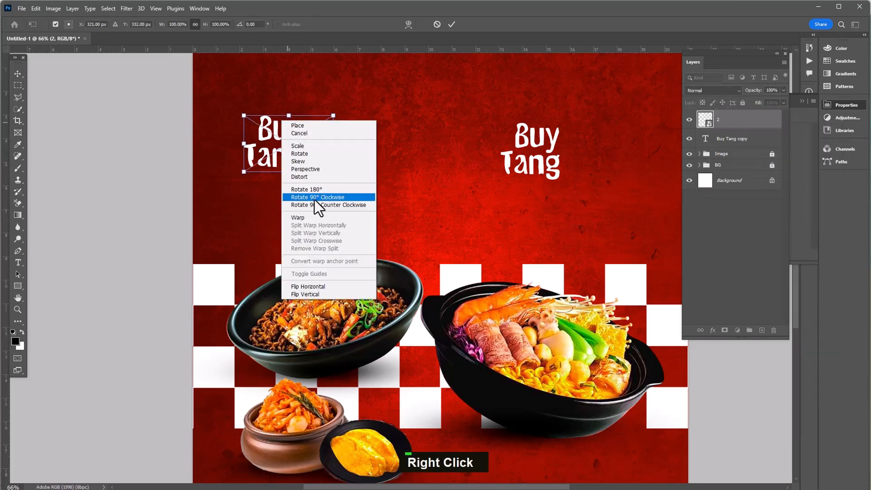
{"action": "left_click", "coordinate": [306, 170]}
{"action": "left_click_drag", "start_coordinate": [244, 118], "coordinate": [243, 92]}
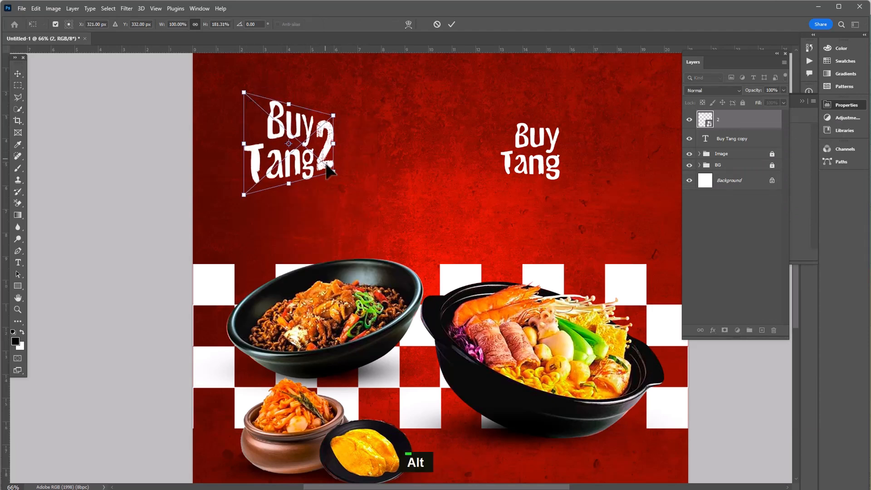
{"action": "left_click", "coordinate": [18, 74]}
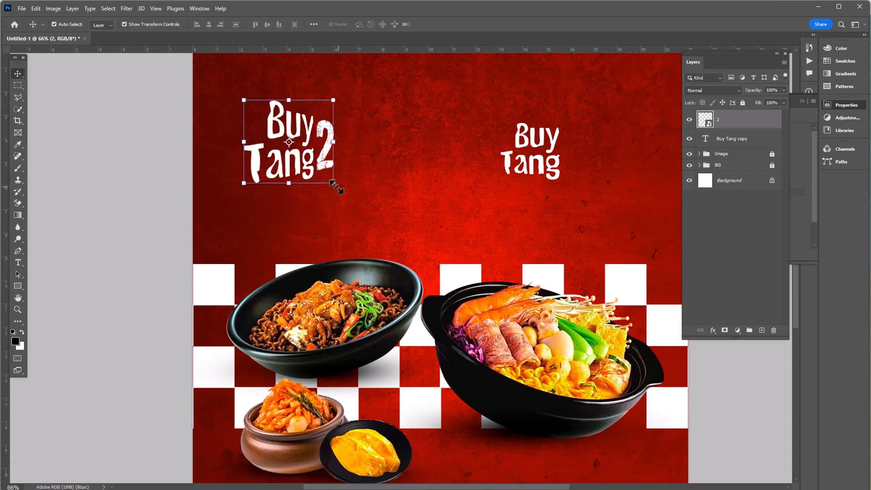
Step: Try to enlarge and reshape the slanted "Buy Tang 2" smart object, and undo the enlargement
{"action": "left_click_drag", "start_coordinate": [336, 186], "coordinate": [370, 189]}
{"action": "key", "text": "Return"}
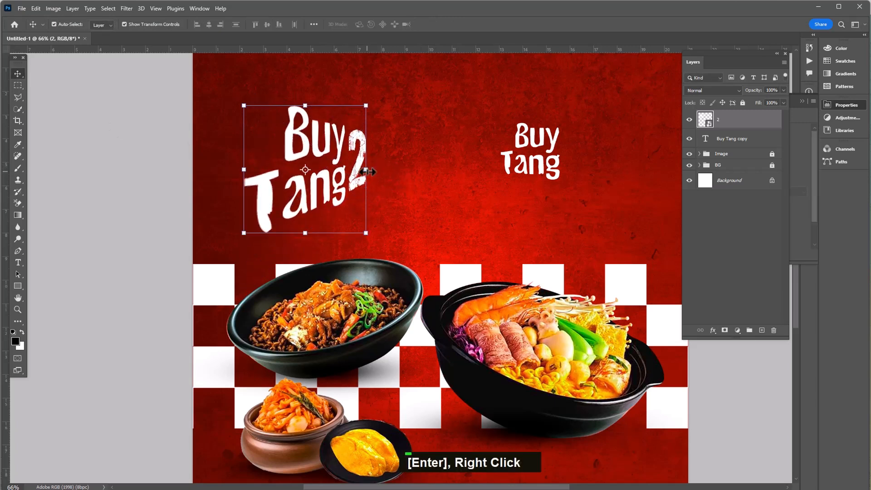
{"action": "left_click", "coordinate": [367, 172]}
{"action": "mouse_move", "coordinate": [366, 158]}
{"action": "left_mouse_down"}
{"action": "mouse_move", "coordinate": [388, 163]}
{"action": "mouse_move", "coordinate": [369, 163]}
{"action": "left_mouse_up"}
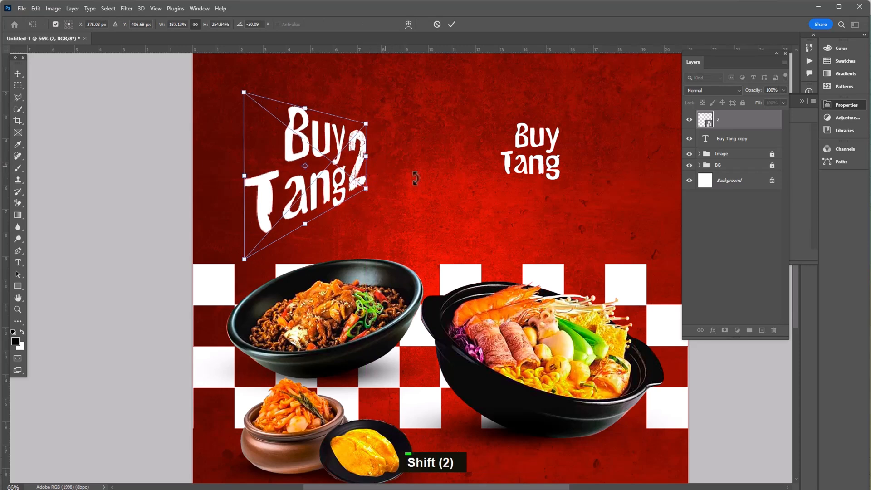
{"action": "key", "text": "Escape"}
{"action": "key", "text": "Escape"}
{"action": "key", "text": "ctrl+z"}
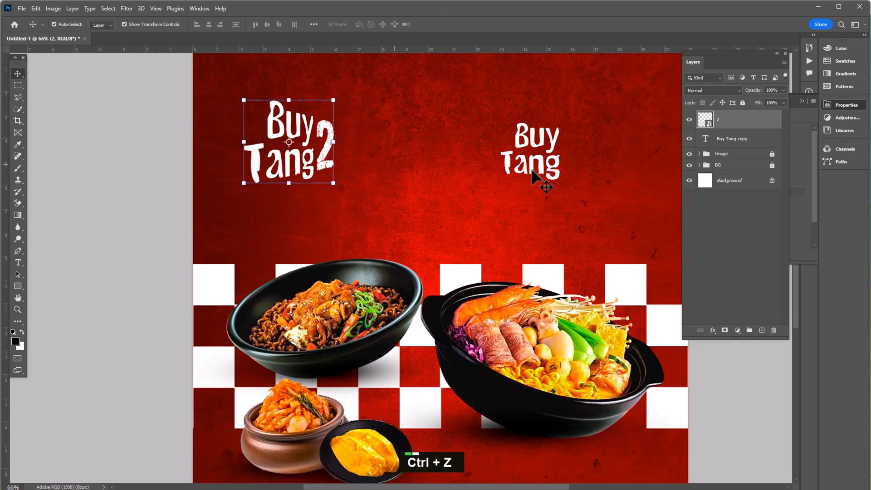
Step: Rasterize the "Buy Tang 2" layer and scale it to about 212% wide and 164% high above the noodle bowl
{"action": "right_click", "coordinate": [732, 121]}
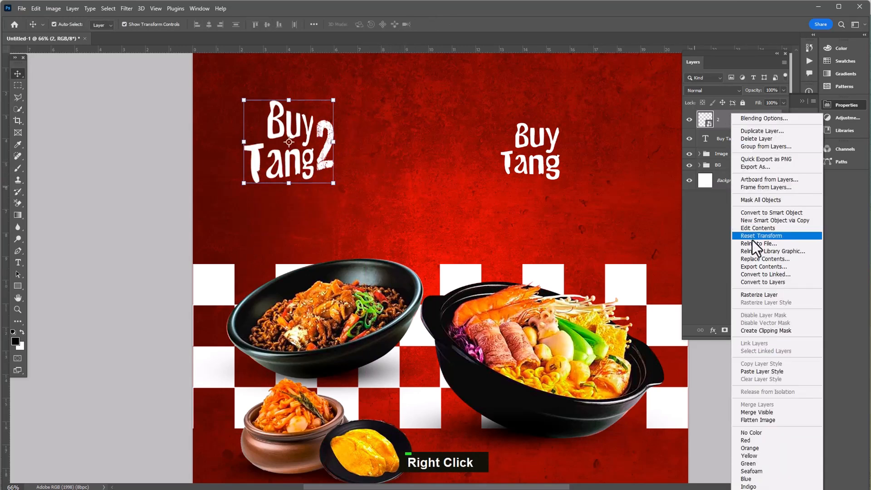
{"action": "left_click", "coordinate": [755, 296]}
{"action": "left_click_drag", "start_coordinate": [333, 182], "coordinate": [372, 203]}
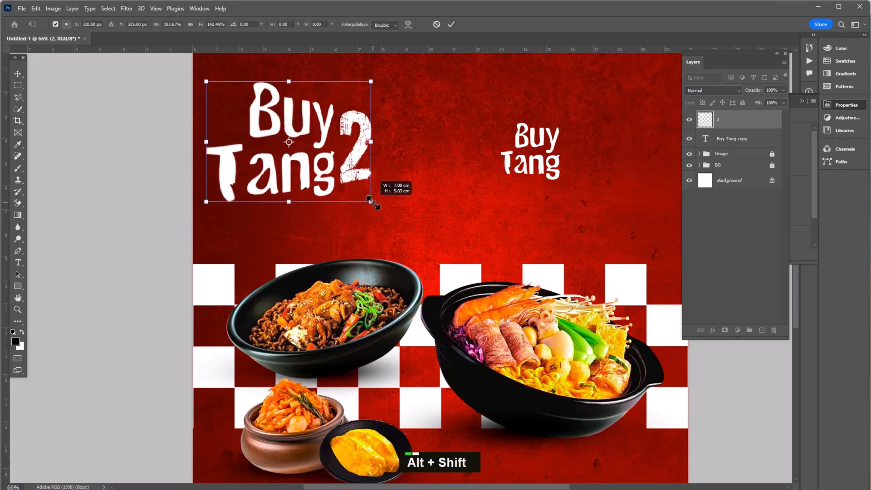
{"action": "left_click_drag", "start_coordinate": [366, 150], "coordinate": [423, 147]}
{"action": "key", "text": "Return"}
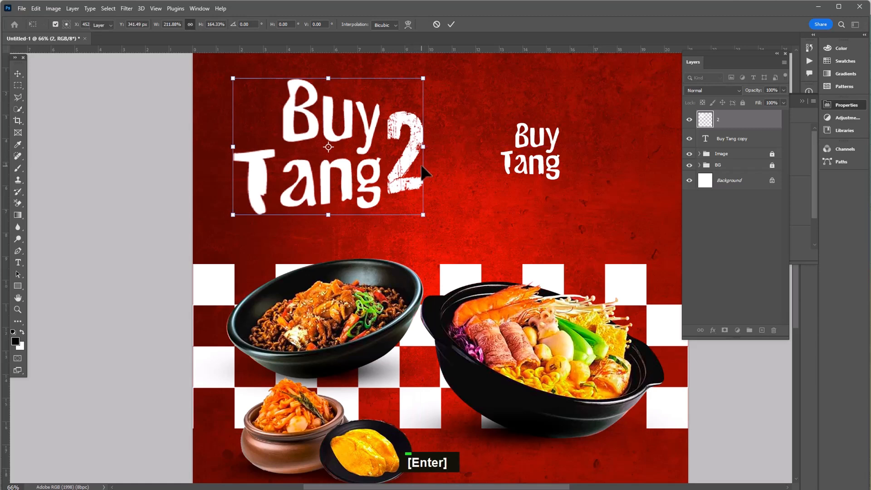
Step: Add an outside Stroke to the "Buy Tang 2" headline layer, coloured with bright red sampled from the poster background
{"action": "scroll", "coordinate": [476, 198], "scroll_direction": "down", "scroll_amount": 1, "text": "alt"}
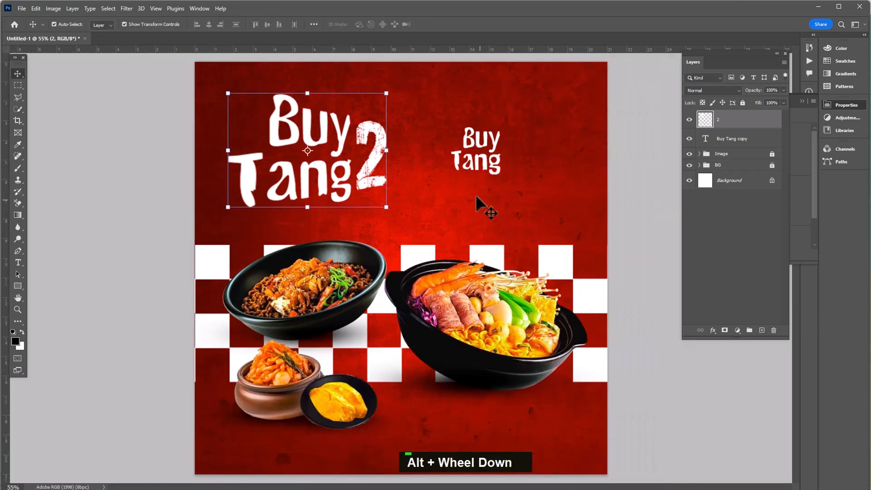
{"action": "double_click", "coordinate": [461, 241]}
{"action": "scroll", "coordinate": [327, 195], "scroll_direction": "up", "scroll_amount": 2, "text": "alt"}
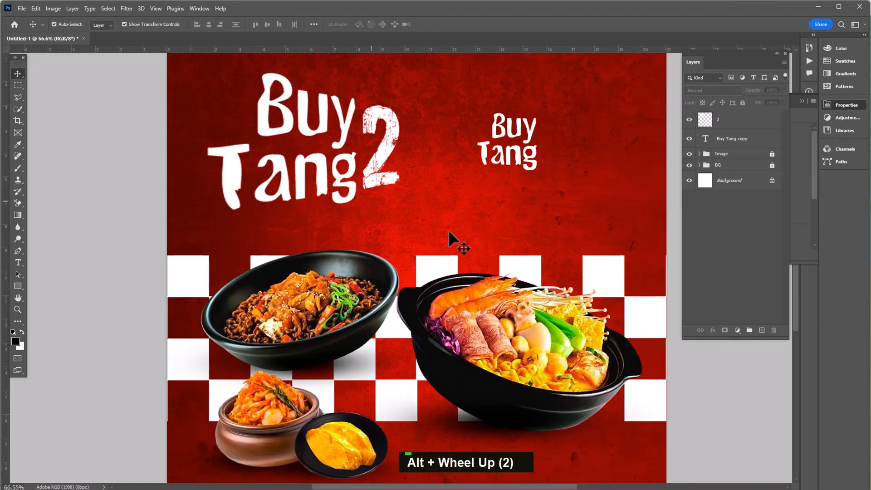
{"action": "left_click", "coordinate": [727, 120]}
{"action": "left_click", "coordinate": [714, 331]}
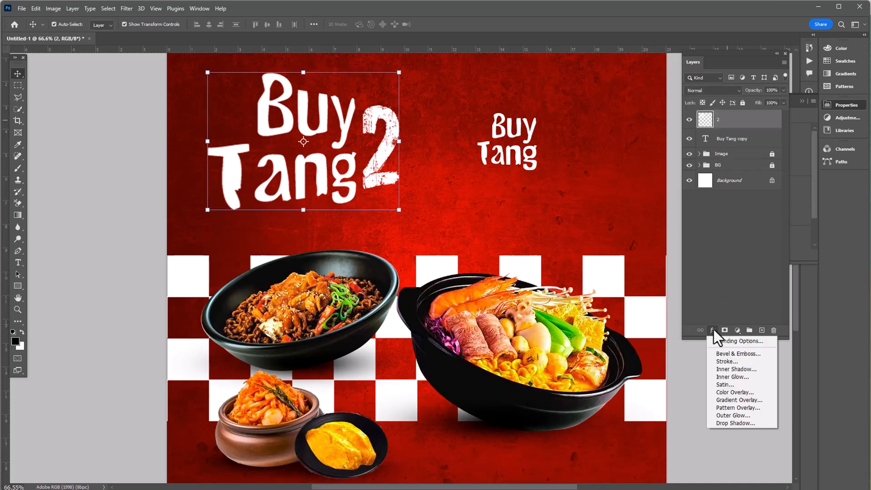
{"action": "left_click", "coordinate": [723, 362]}
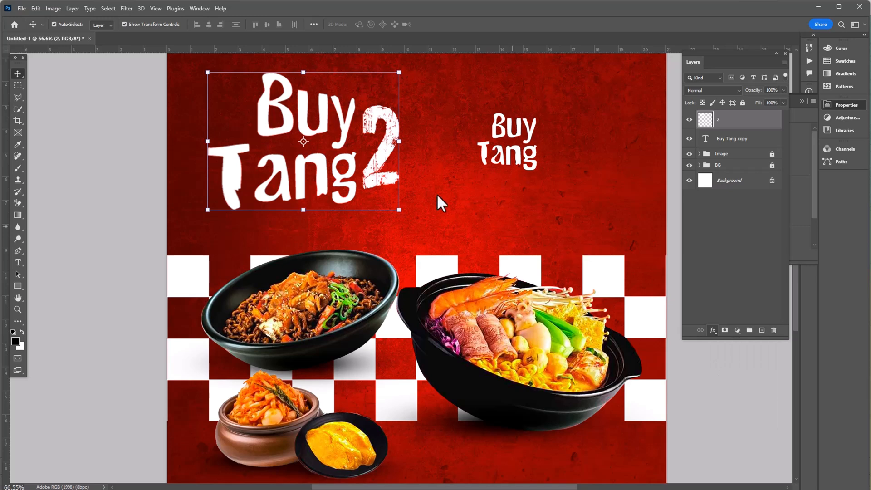
{"action": "left_click", "coordinate": [428, 404]}
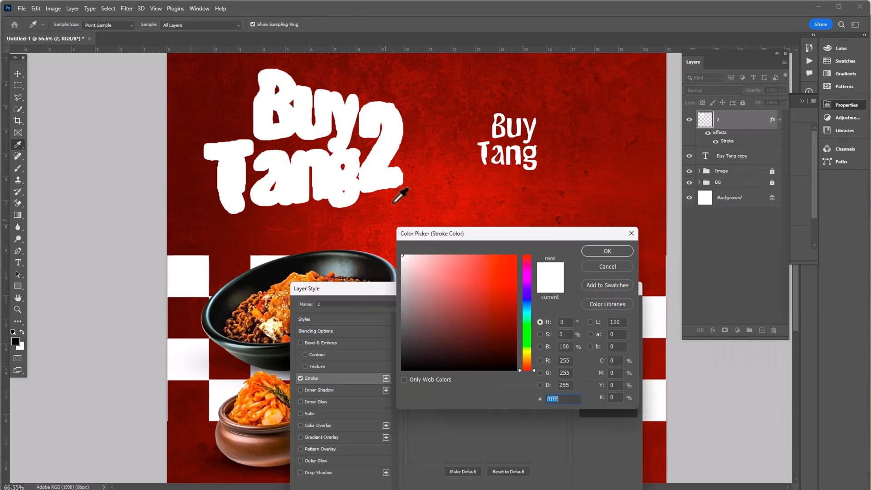
{"action": "left_click", "coordinate": [407, 193]}
{"action": "left_click", "coordinate": [610, 252]}
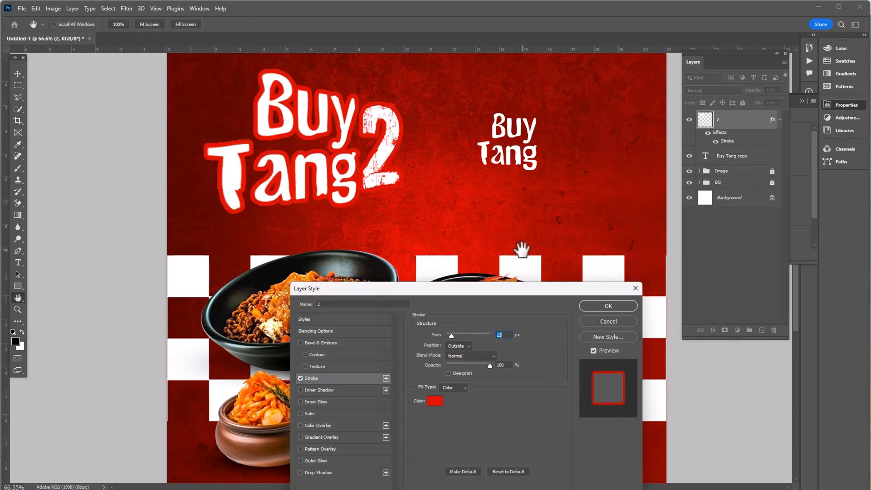
Step: Add a Drop Shadow to the "Buy Tang 2" headline and set the shadow colour to a darker red
{"action": "left_click", "coordinate": [313, 473]}
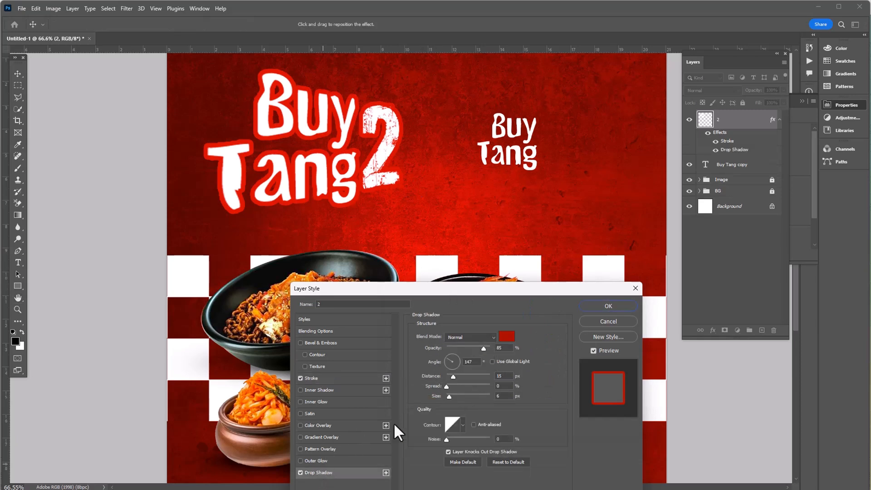
{"action": "left_click", "coordinate": [508, 338]}
{"action": "left_click", "coordinate": [518, 336]}
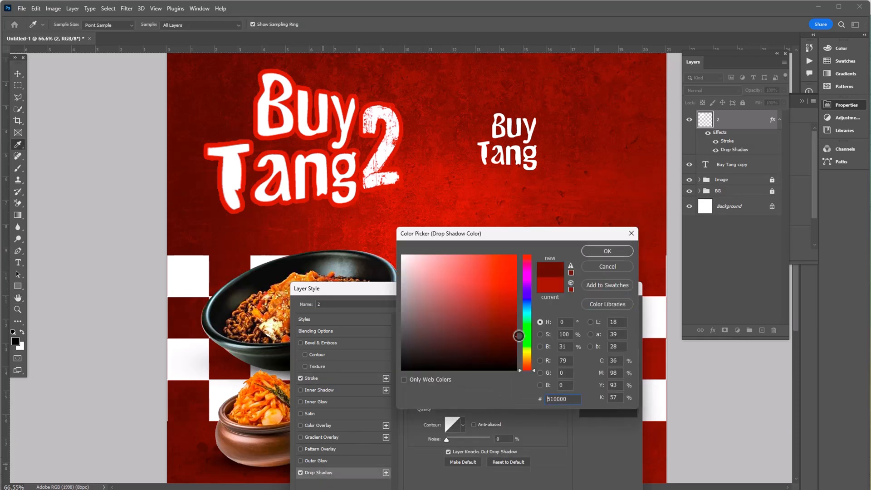
{"action": "left_click", "coordinate": [608, 250]}
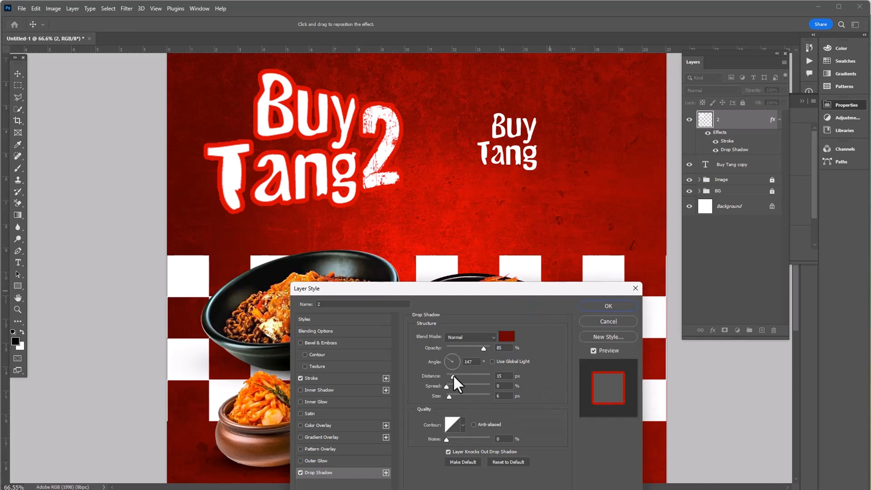
Step: Set the headline's drop shadow to a 120° angle, 37 px distance and about 10 px size, and apply the layer style
{"action": "left_click_drag", "start_coordinate": [453, 375], "coordinate": [464, 374]}
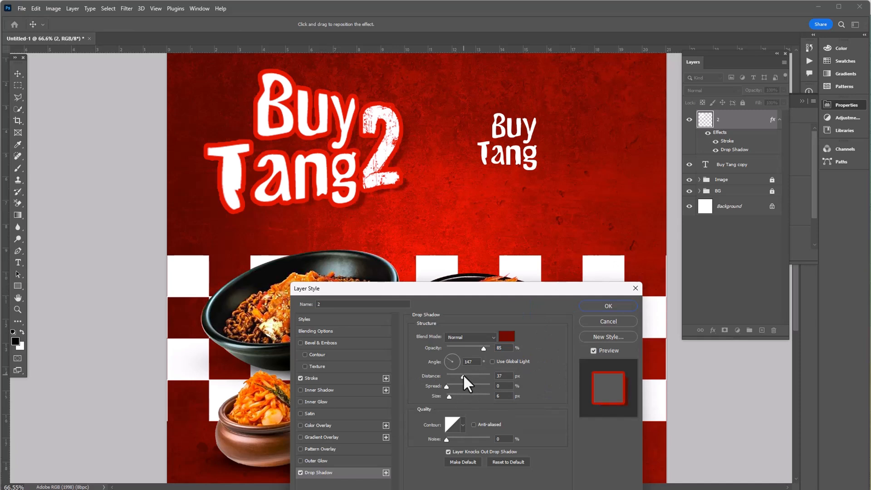
{"action": "left_click", "coordinate": [443, 346]}
{"action": "left_click_drag", "start_coordinate": [455, 396], "coordinate": [450, 395]}
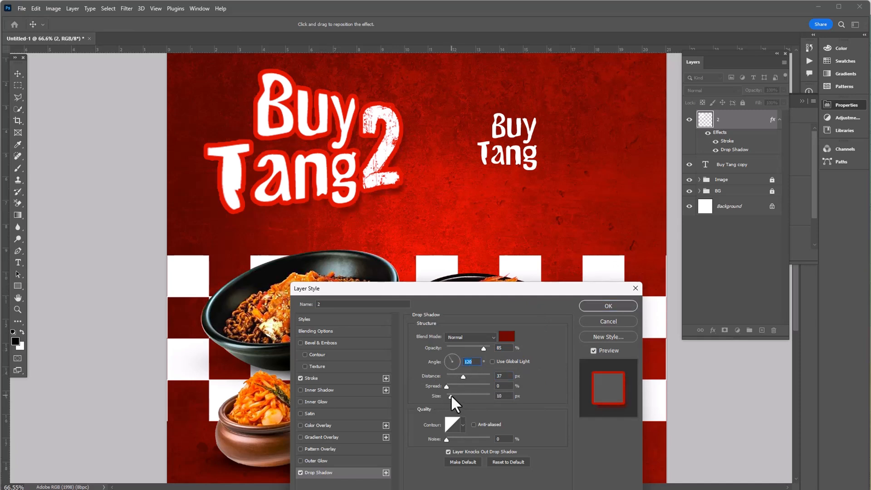
{"action": "left_click", "coordinate": [467, 377]}
{"action": "left_click", "coordinate": [599, 307]}
{"action": "left_click_drag", "start_coordinate": [425, 233], "coordinate": [389, 278]}
{"action": "key", "text": "t"}
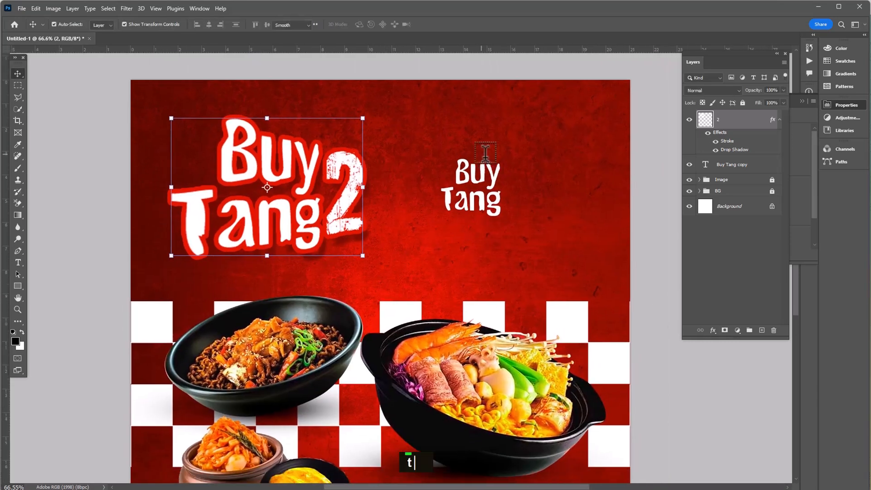
{"action": "left_click_drag", "start_coordinate": [500, 173], "coordinate": [400, 173]}
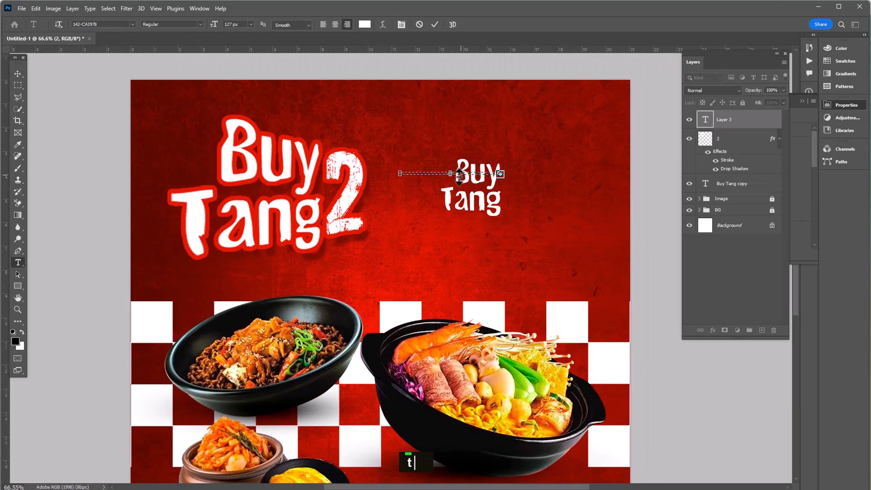
{"action": "left_click", "coordinate": [17, 74]}
{"action": "key", "text": "Delete"}
Step: Remove the word "Buy" from the small "Buy Tang" text copy, keeping only "Tang"
{"action": "left_click", "coordinate": [497, 173]}
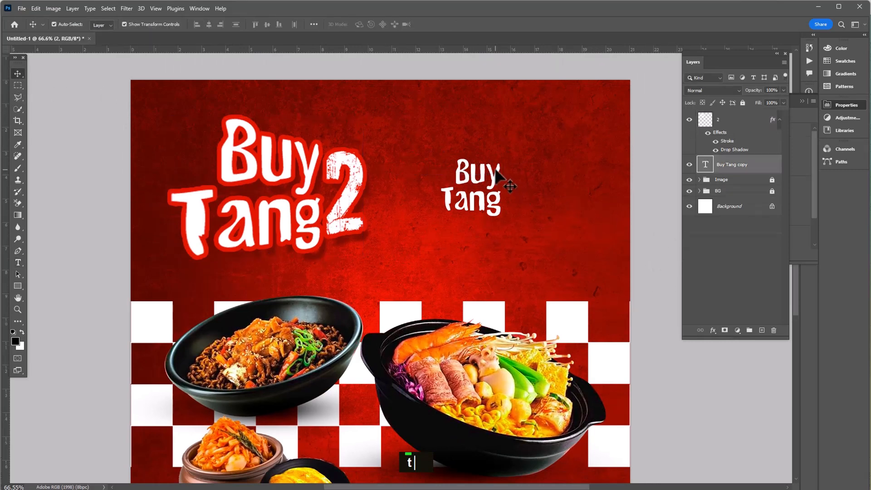
{"action": "key", "text": "t"}
{"action": "double_click", "coordinate": [460, 166]}
{"action": "key", "text": "Delete"}
{"action": "key", "text": "Delete"}
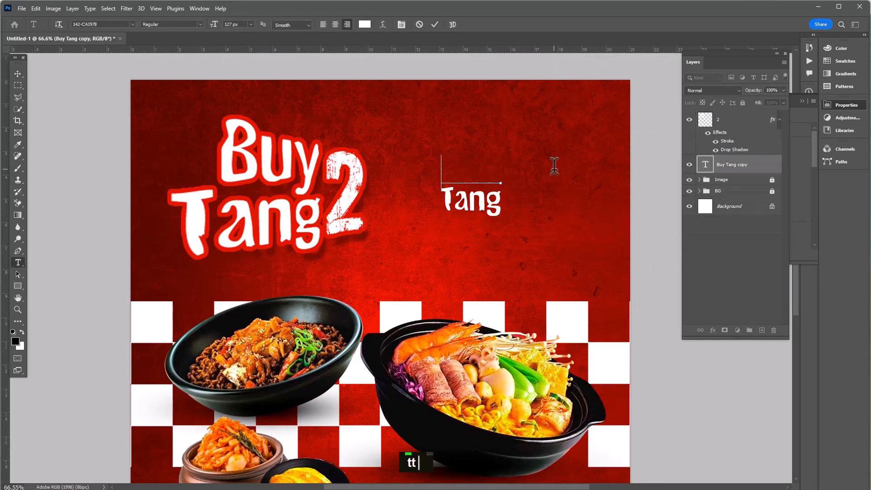
Step: Set the remaining "Tang" text to All Caps at 200 px and commit the edit
{"action": "key", "text": "ctrl+a"}
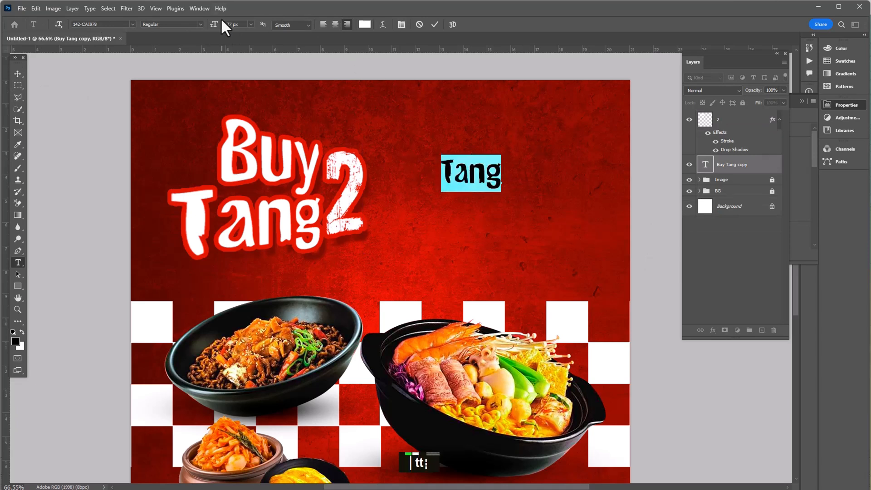
{"action": "left_click", "coordinate": [398, 24]}
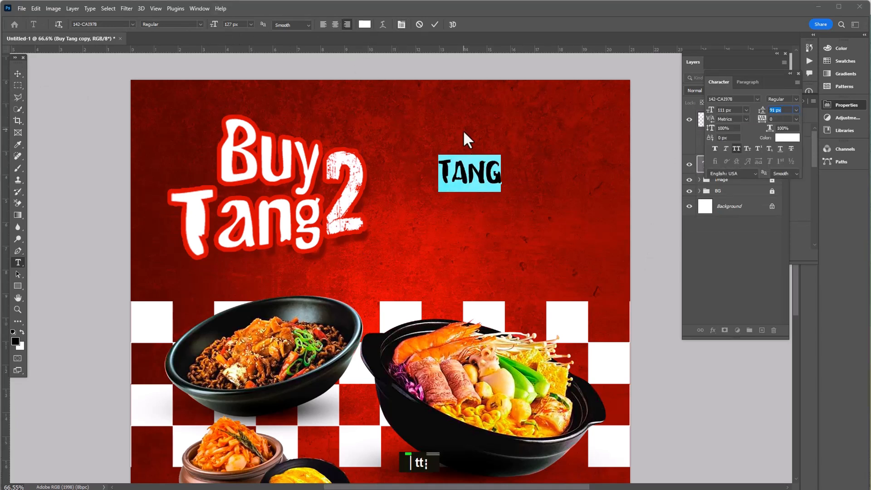
{"action": "left_click_drag", "start_coordinate": [215, 26], "coordinate": [246, 28]}
{"action": "left_click", "coordinate": [18, 73]}
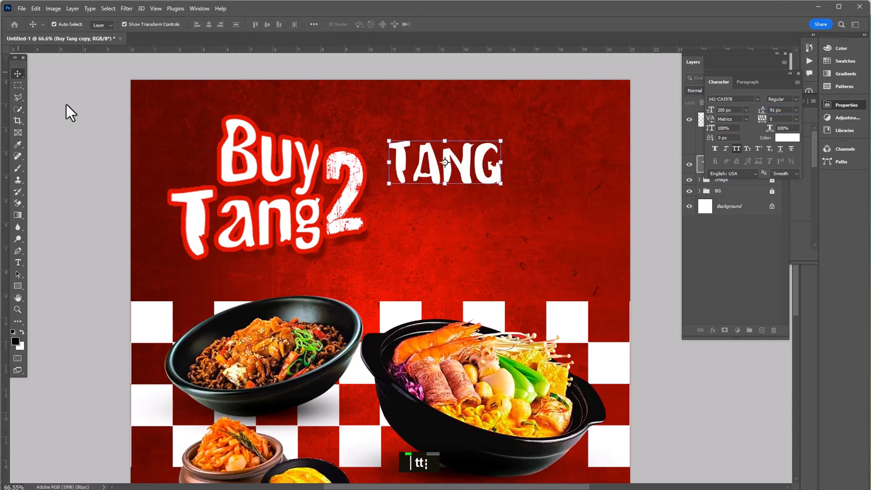
{"action": "left_click", "coordinate": [66, 104]}
Step: Duplicate the "TANG" text directly below the original and change the copy's font to Amity Jack Regular
{"action": "left_click_drag", "start_coordinate": [467, 168], "coordinate": [475, 235]}
{"action": "double_click", "coordinate": [449, 234]}
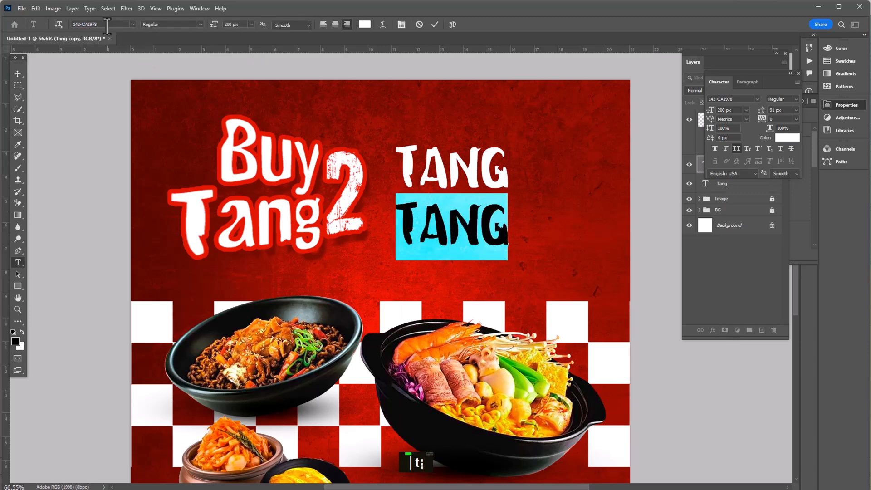
{"action": "type", "text": "a"}
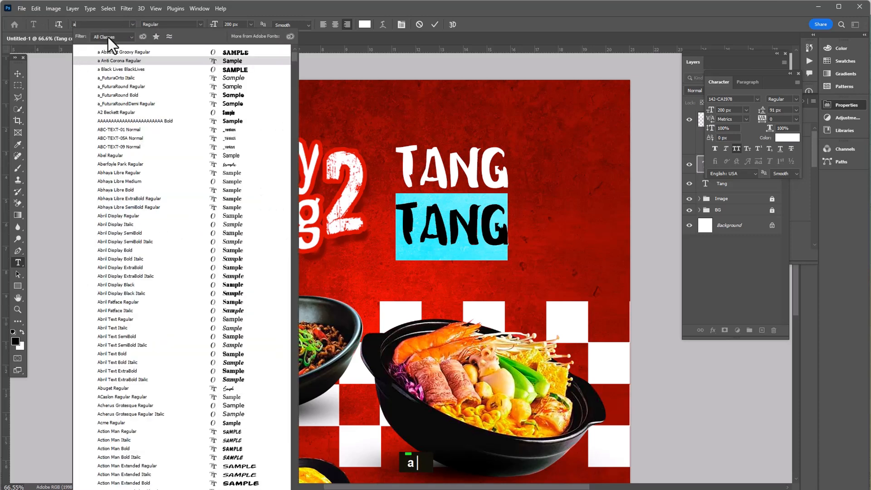
{"action": "type", "text": "mity Jack"}
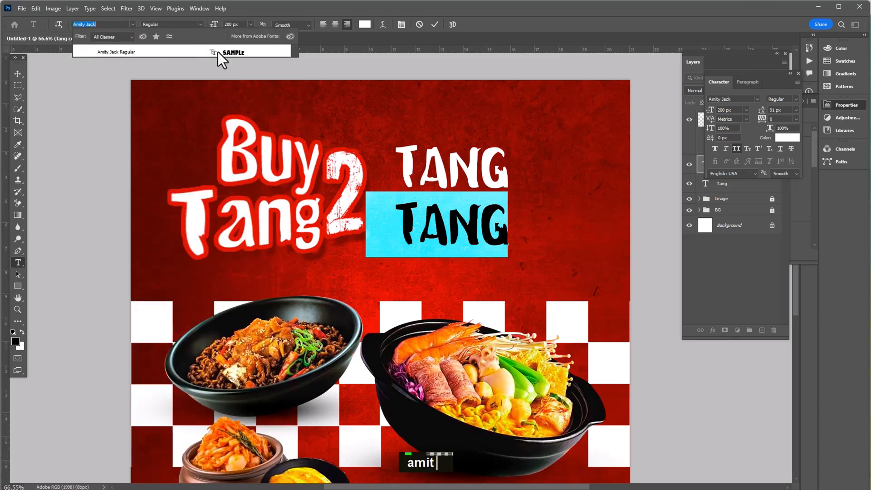
{"action": "left_click", "coordinate": [244, 56]}
Step: Replace the copied "TANG" text with "fillet with beans" on one line and "& kimchi" on a second line
{"action": "left_click", "coordinate": [422, 220]}
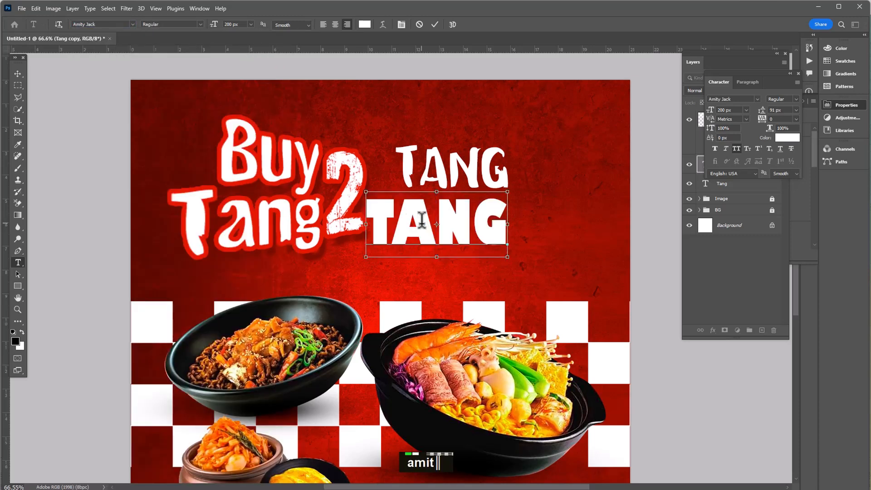
{"action": "key", "text": "ctrl+a"}
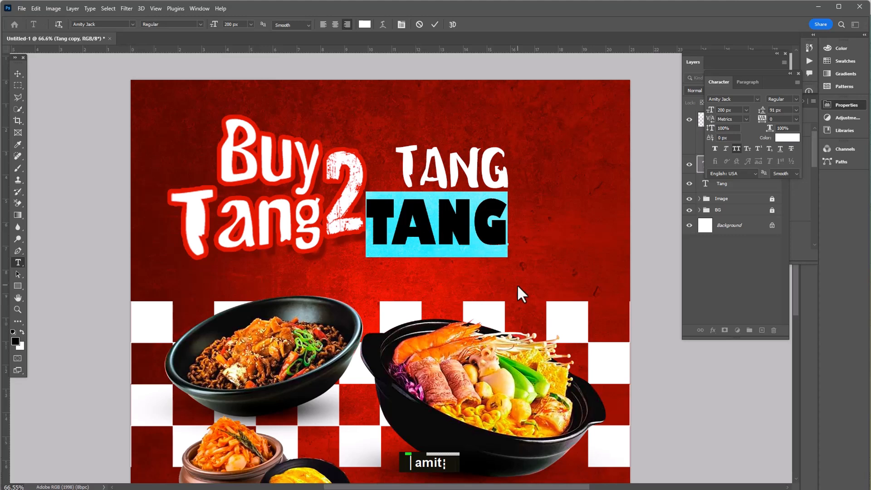
{"action": "type", "text": "fi"}
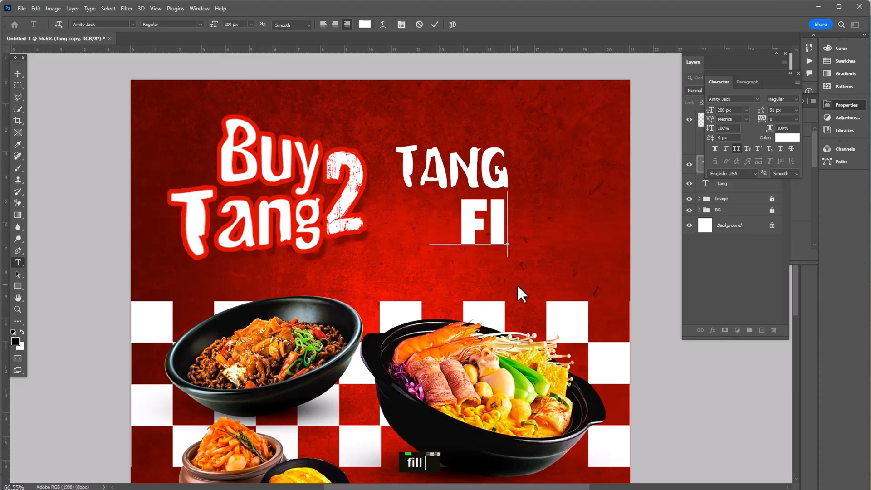
{"action": "type", "text": "llet w"}
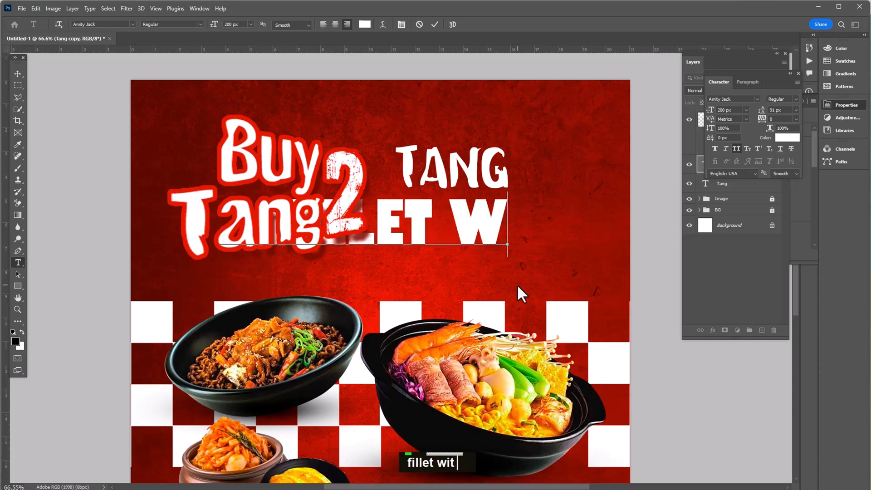
{"action": "type", "text": "ith bean"}
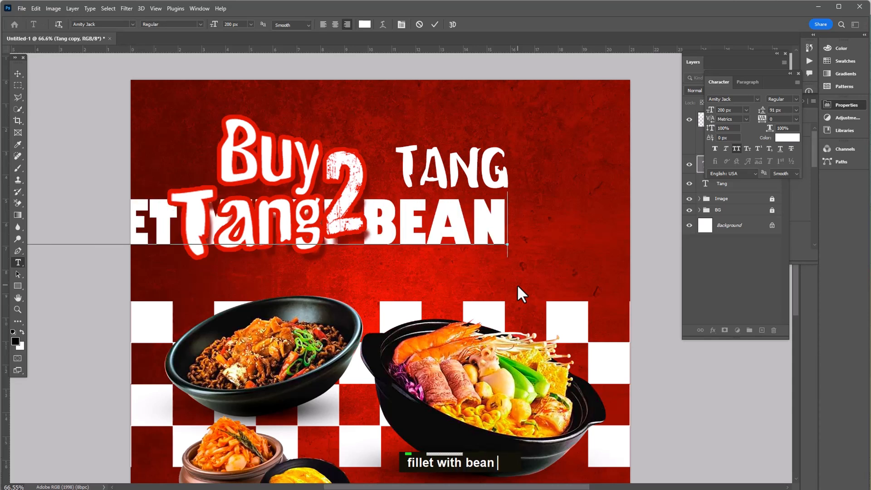
{"action": "type", "text": "s"}
{"action": "key", "text": "Return"}
{"action": "type", "text": "& "}
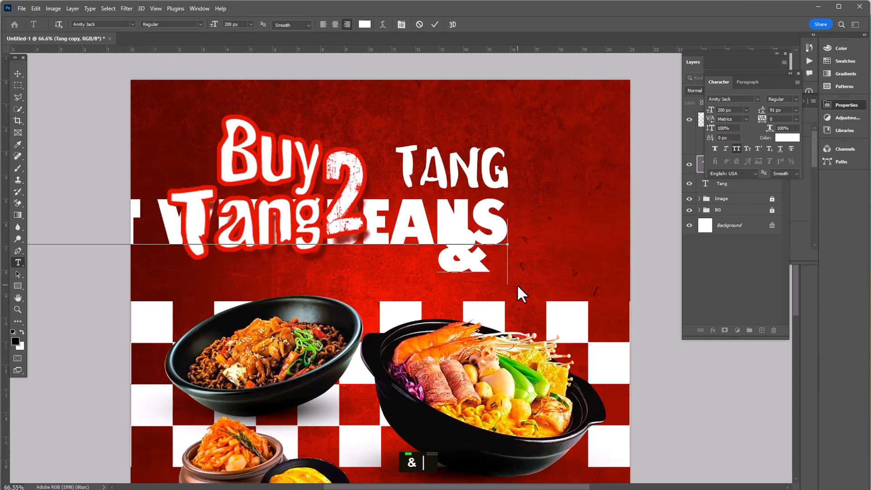
{"action": "type", "text": "kimc"}
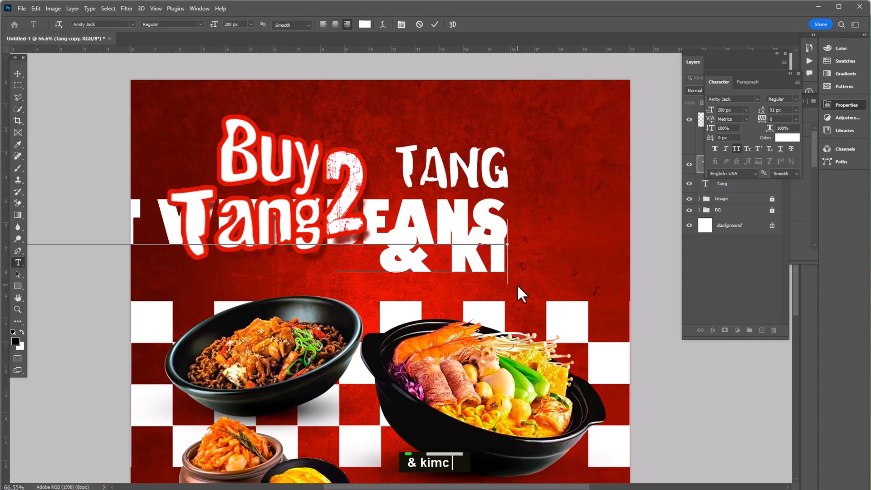
{"action": "type", "text": "hi"}
Step: Centre-align the "Fillet with beans & kimchi" text, set its leading to Auto and its size to 83 px
{"action": "key", "text": "ctrl+a"}
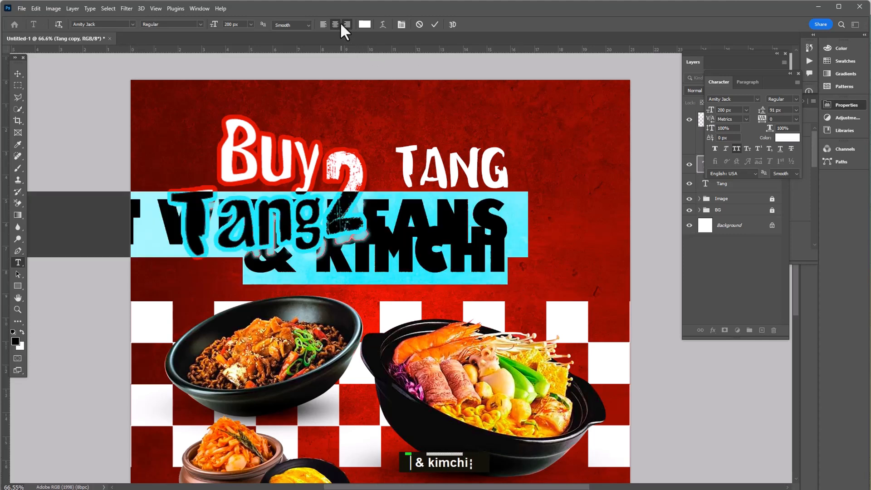
{"action": "left_click", "coordinate": [343, 24]}
{"action": "left_click", "coordinate": [796, 109]}
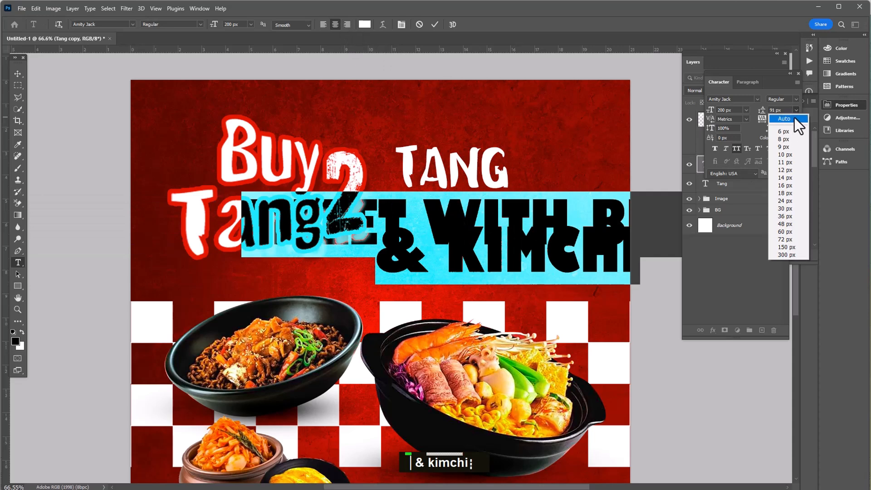
{"action": "left_click", "coordinate": [793, 118]}
{"action": "left_click_drag", "start_coordinate": [218, 29], "coordinate": [161, 31]}
Step: Break the dish text into three lines, "Fillet", "with beans" and "& kimchi", and set its font size to 63 px
{"action": "left_click", "coordinate": [506, 235]}
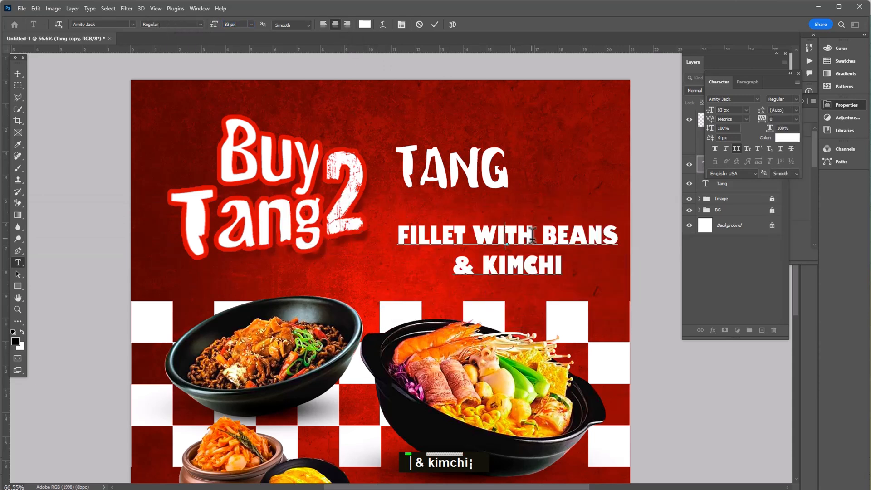
{"action": "left_click", "coordinate": [544, 235]}
{"action": "key", "text": "Return"}
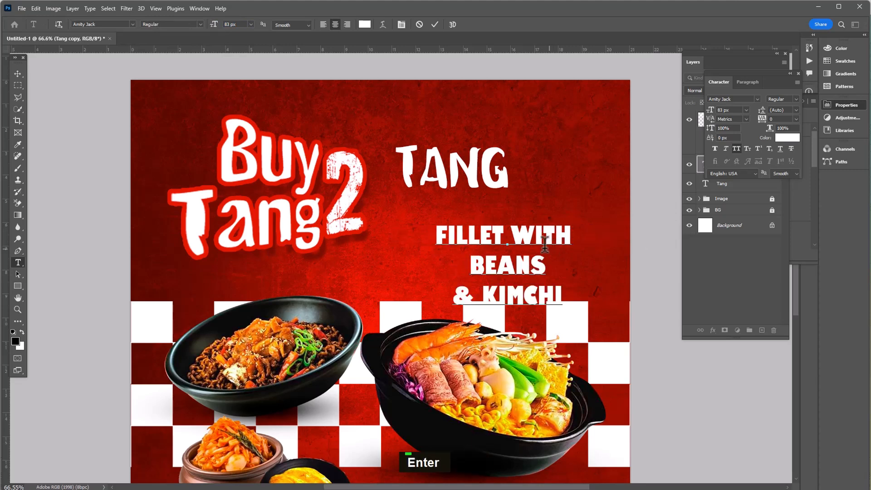
{"action": "left_click", "coordinate": [511, 234]}
{"action": "key", "text": "Return"}
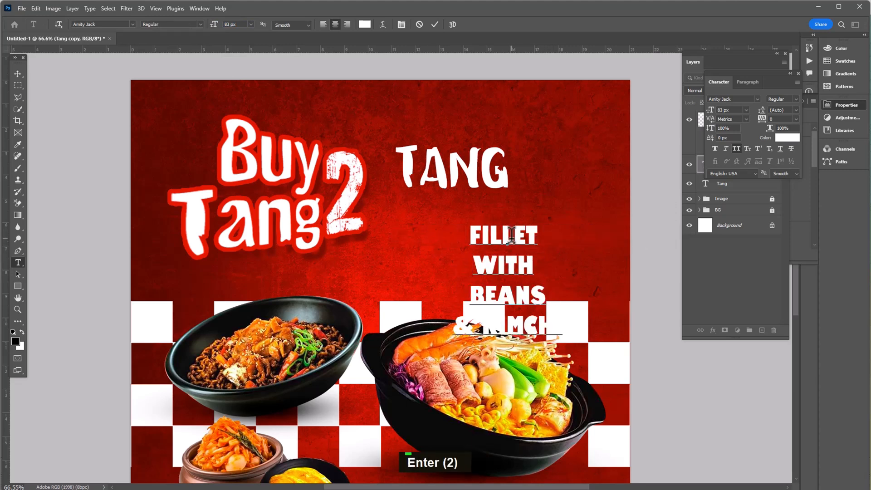
{"action": "key", "text": "End"}
{"action": "key", "text": "Delete"}
{"action": "key", "text": "ctrl+a"}
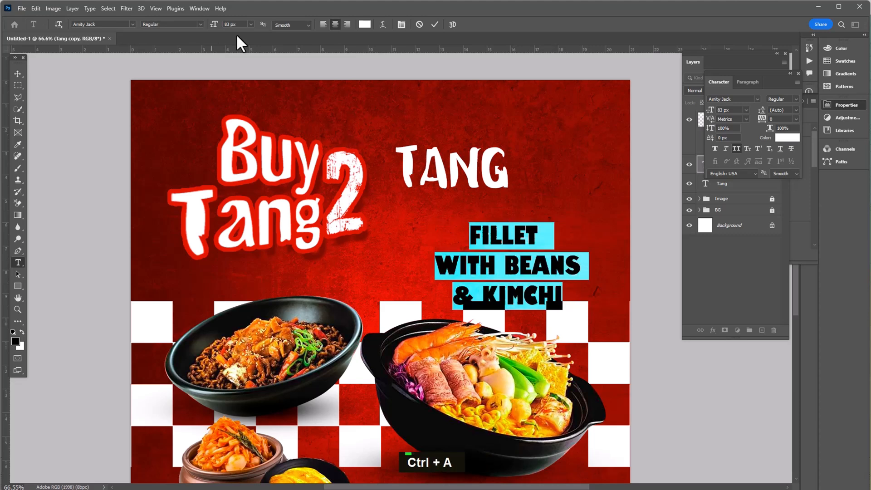
{"action": "left_click_drag", "start_coordinate": [213, 26], "coordinate": [204, 28]}
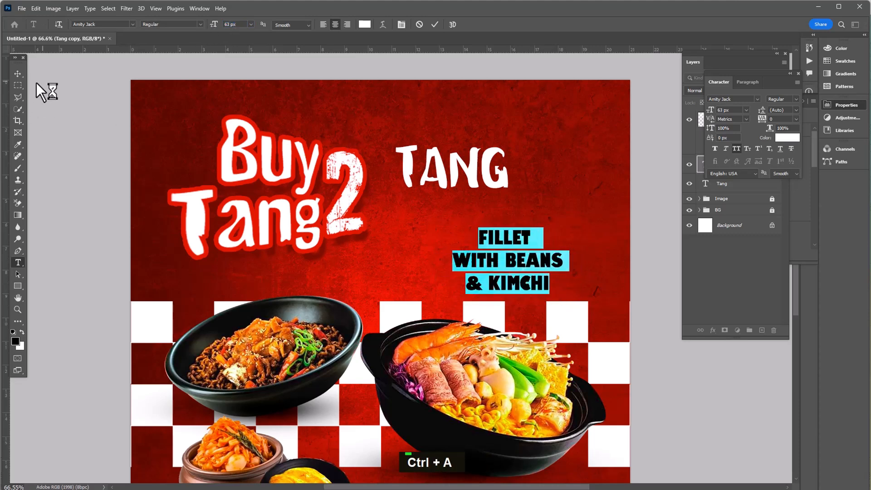
Step: Commit the three-line dish text and move it directly below "TANG"
{"action": "key", "text": "ctrl+Return"}
{"action": "key", "text": "v"}
{"action": "left_click_drag", "start_coordinate": [530, 237], "coordinate": [438, 226]}
{"action": "double_click", "coordinate": [556, 208]}
{"action": "key", "text": "space"}
Step: Draw a closed speech-bubble path with the Pen tool around "TANG" and the dish text, with its tail pointing down toward the large bowl
{"action": "key", "text": "p"}
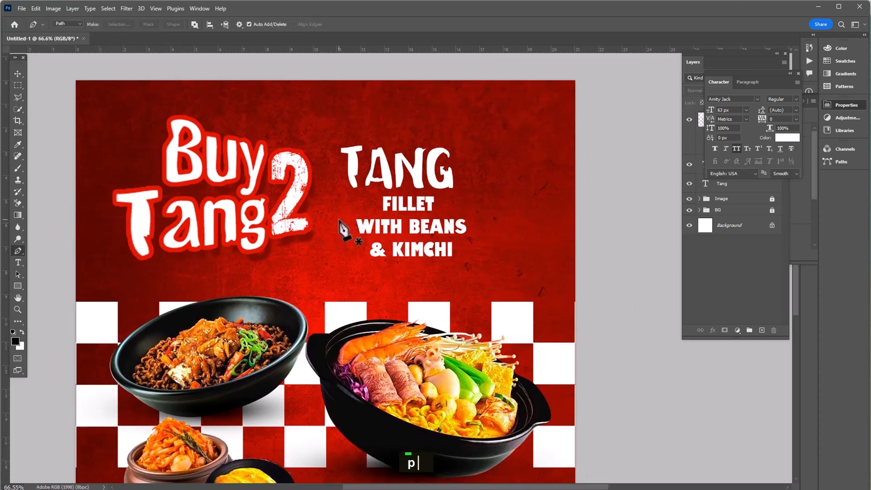
{"action": "left_click", "coordinate": [417, 261]}
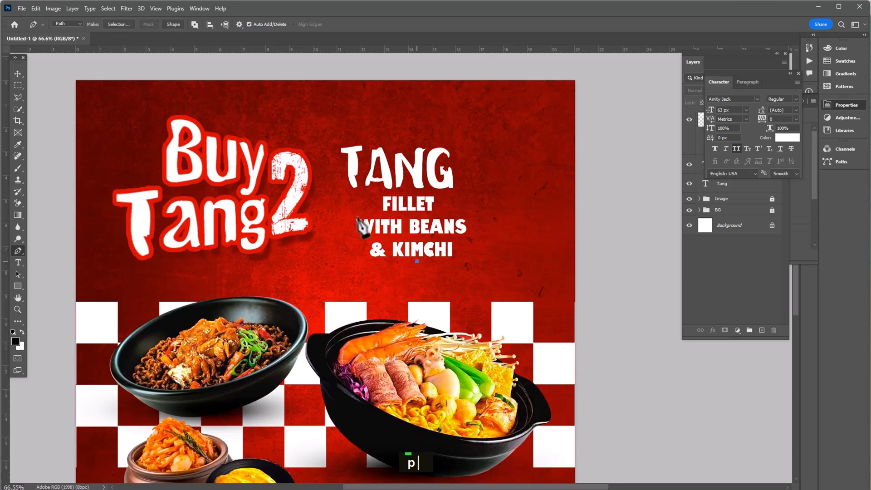
{"action": "left_click_drag", "start_coordinate": [323, 172], "coordinate": [299, 90]}
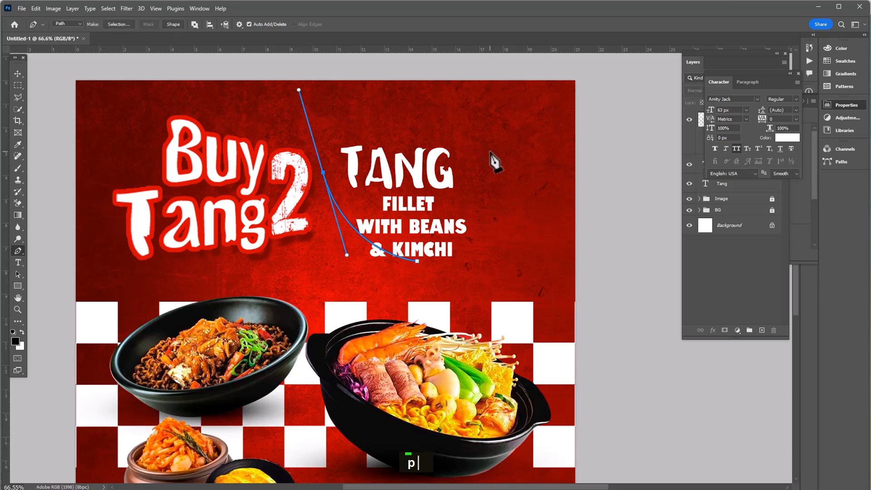
{"action": "left_click_drag", "start_coordinate": [482, 165], "coordinate": [492, 214]}
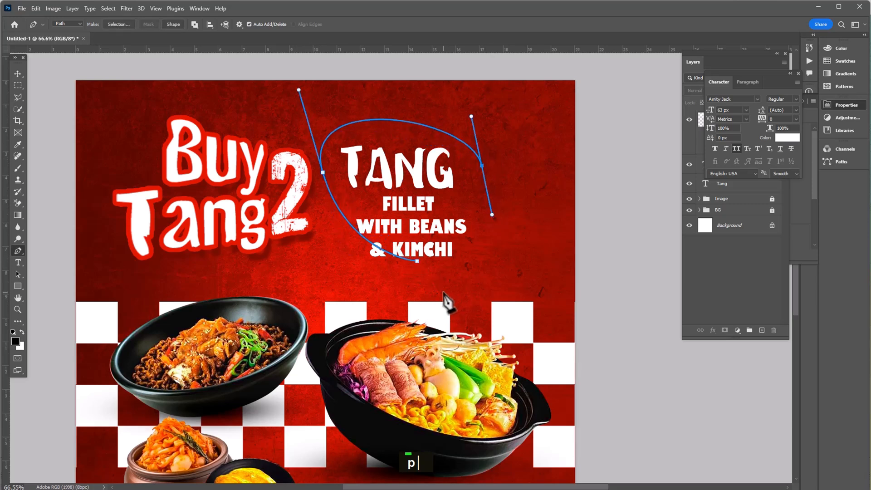
{"action": "left_click", "coordinate": [443, 292]}
{"action": "left_click", "coordinate": [417, 261]}
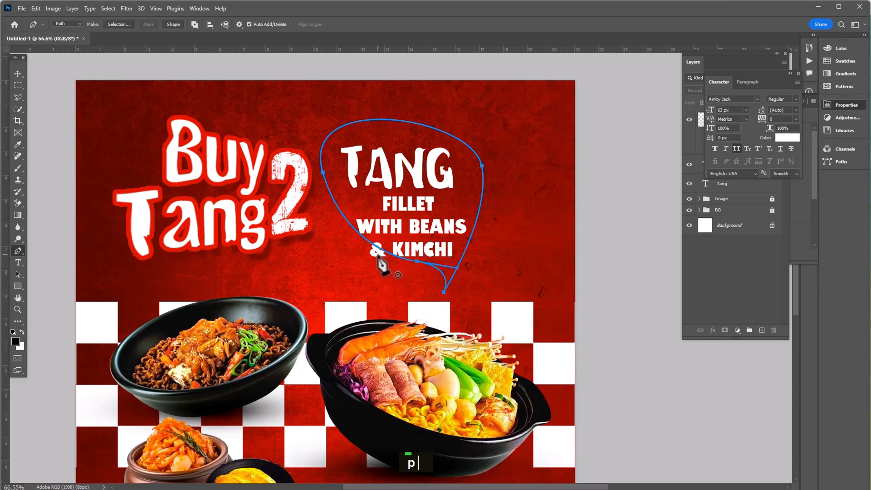
Step: Adjust the direction handles of the bubble path's left and right anchor points to make the outline rounder and fuller
{"action": "left_click", "coordinate": [323, 173], "text": "ctrl"}
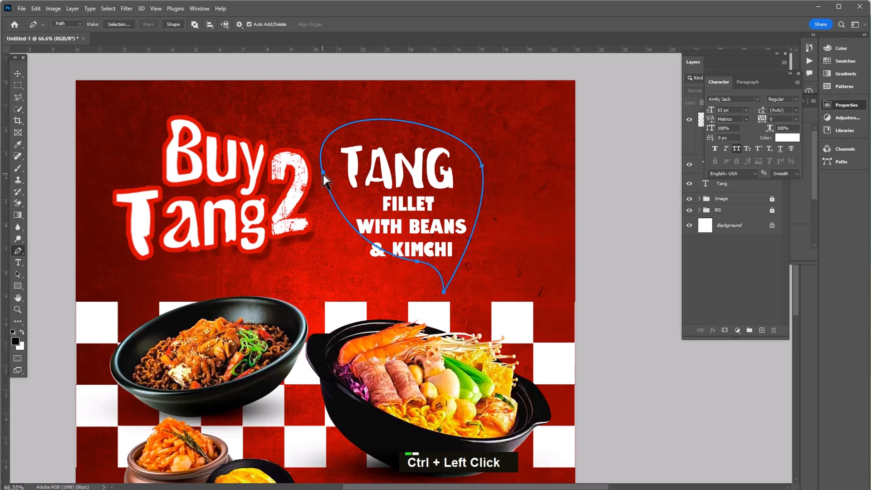
{"action": "left_click_drag", "start_coordinate": [354, 258], "coordinate": [328, 245]}
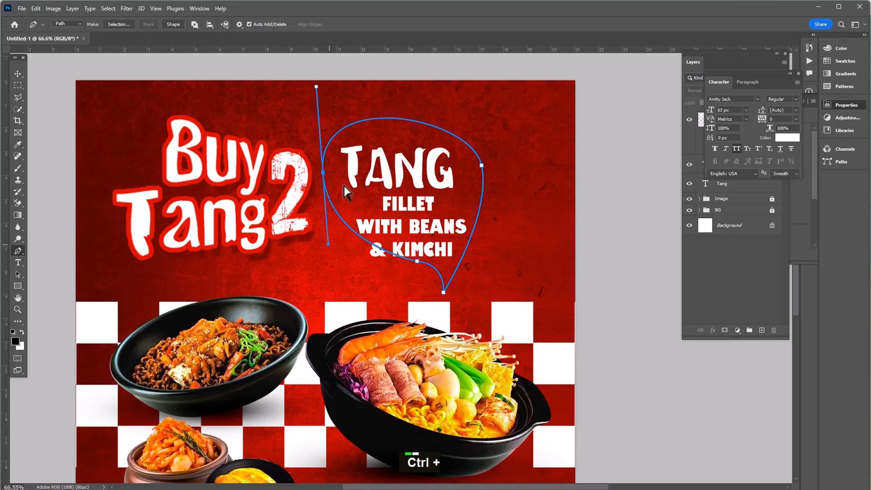
{"action": "left_click_drag", "start_coordinate": [316, 87], "coordinate": [323, 99]}
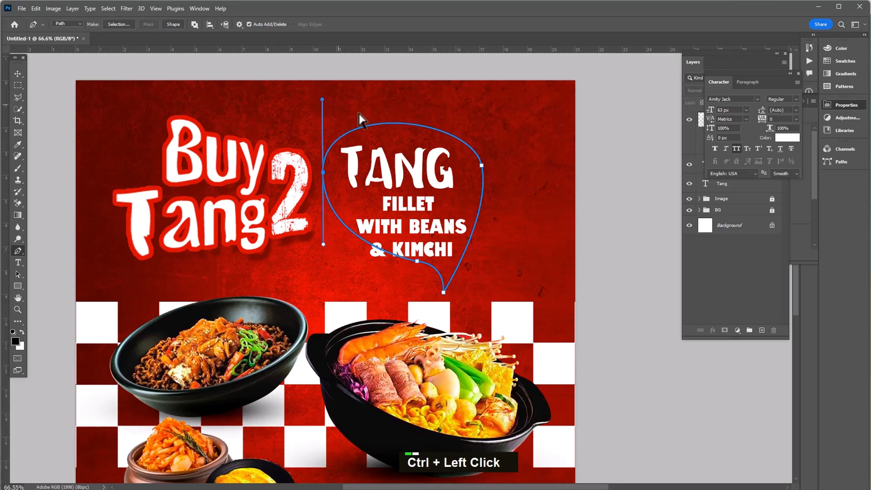
{"action": "left_click", "coordinate": [482, 166], "text": "ctrl"}
{"action": "left_click_drag", "start_coordinate": [471, 116], "coordinate": [469, 104]}
{"action": "left_click_drag", "start_coordinate": [493, 215], "coordinate": [508, 236]}
Step: Convert the speech-bubble path into a selection
{"action": "left_click", "coordinate": [17, 73]}
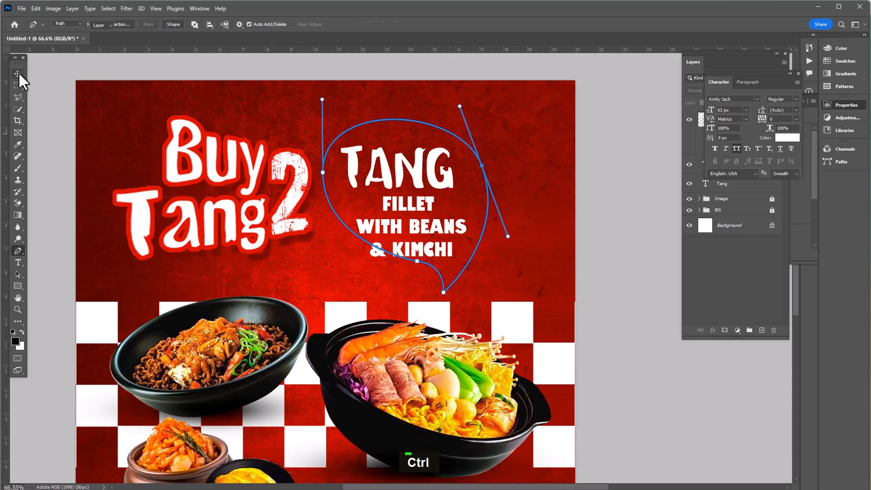
{"action": "right_click", "coordinate": [406, 137]}
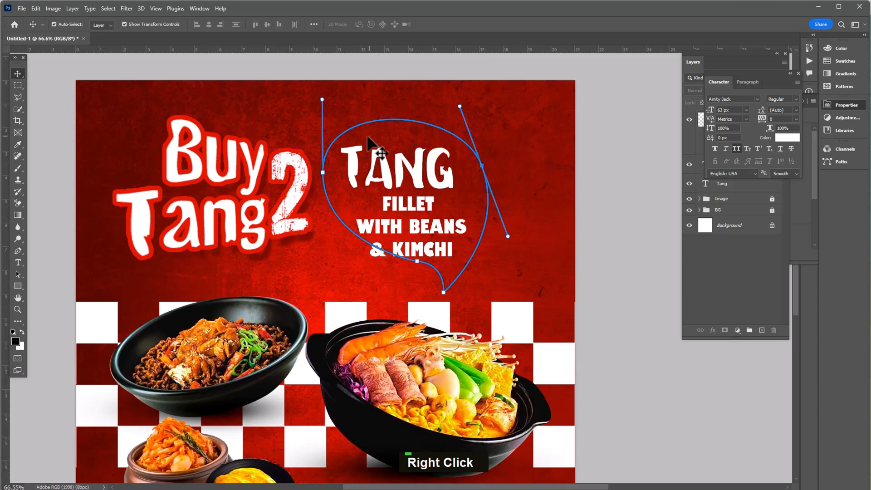
{"action": "key", "text": "p"}
{"action": "right_click", "coordinate": [398, 137]}
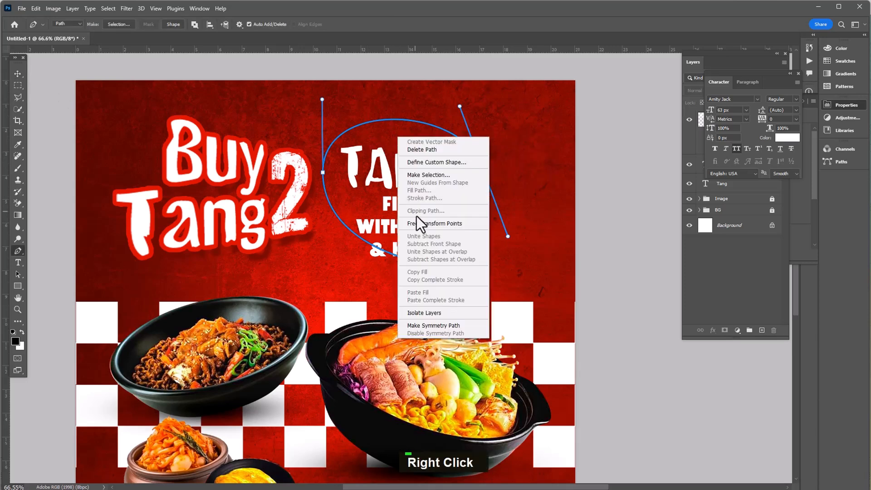
{"action": "left_click", "coordinate": [427, 175]}
{"action": "left_click", "coordinate": [485, 145]}
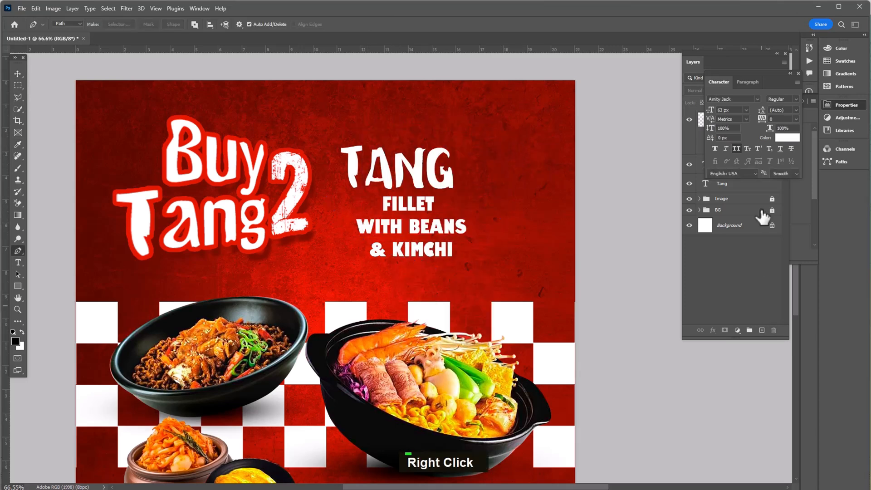
Step: Create a new layer and fill the speech-bubble selection with white using the Paint Bucket tool
{"action": "left_click", "coordinate": [797, 74]}
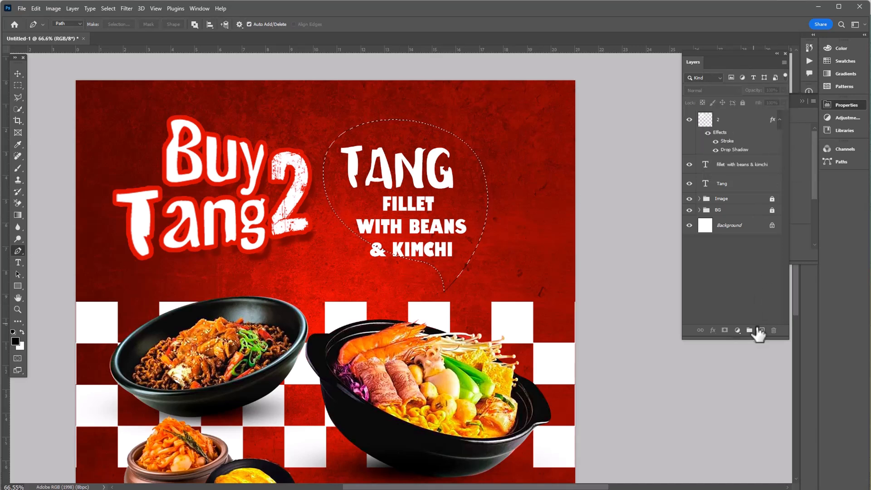
{"action": "left_click", "coordinate": [762, 331]}
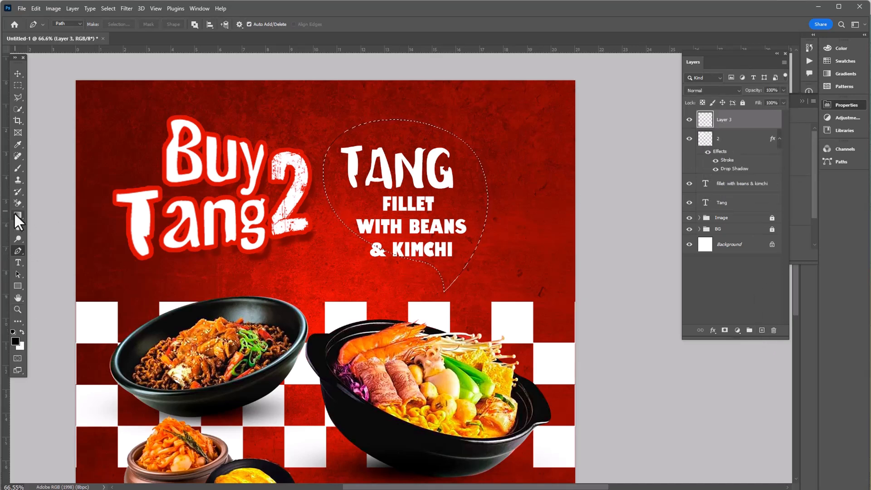
{"action": "left_click_drag", "start_coordinate": [15, 213], "coordinate": [55, 226]}
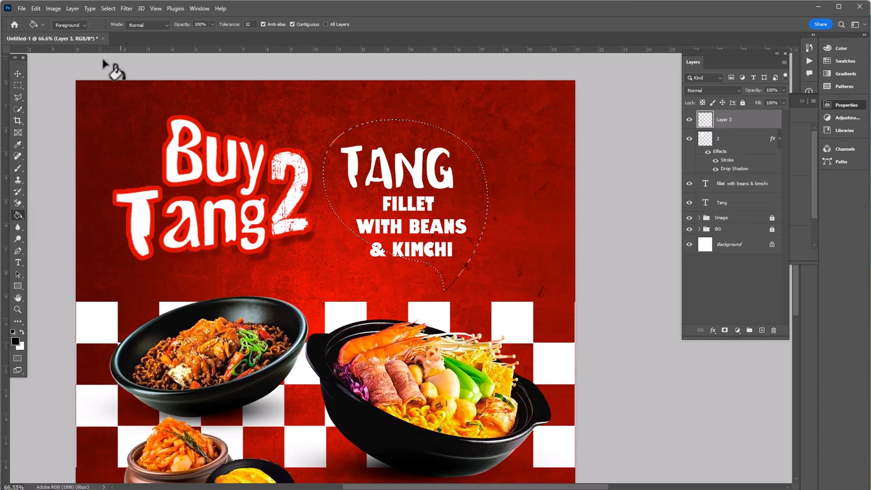
{"action": "left_click", "coordinate": [21, 331]}
{"action": "left_click", "coordinate": [430, 183]}
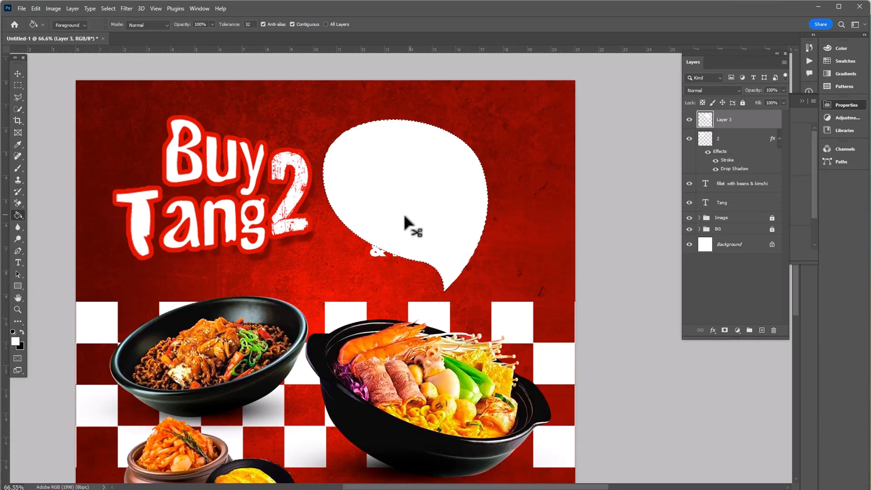
Step: Deselect the bubble and move its layer below the "Tang" text layer in the stacking order
{"action": "key", "text": "ctrl+d"}
{"action": "key", "text": "v"}
{"action": "left_click_drag", "start_coordinate": [735, 131], "coordinate": [735, 205]}
Step: Recolour the "TANG" text dark red, sampling the colour from the poster's background
{"action": "left_click", "coordinate": [412, 165]}
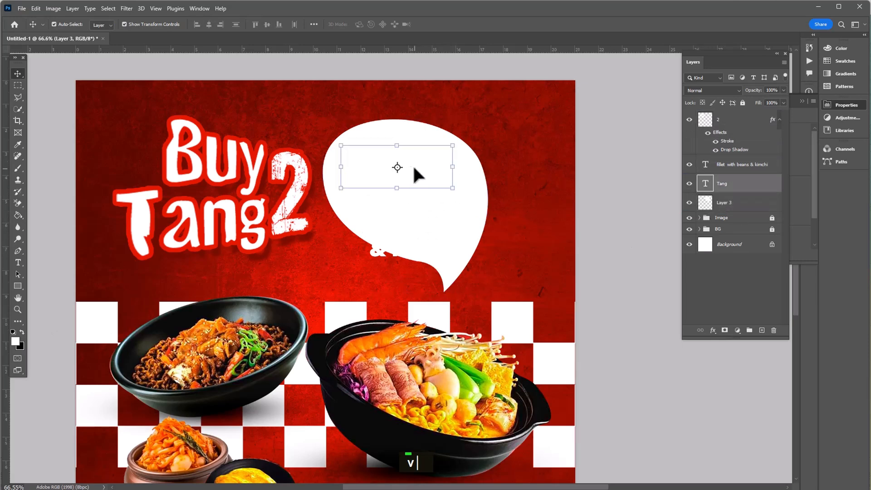
{"action": "key", "text": "t"}
{"action": "double_click", "coordinate": [409, 162]}
{"action": "left_click", "coordinate": [367, 25]}
{"action": "left_click", "coordinate": [513, 122]}
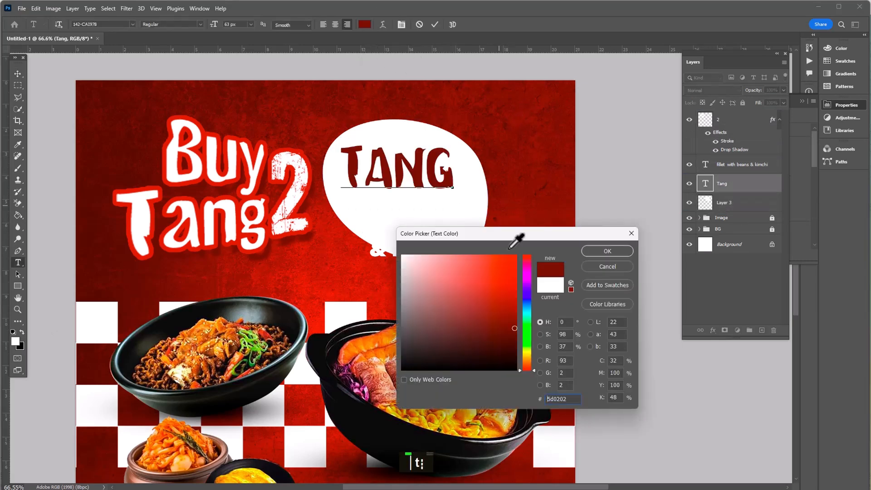
{"action": "left_click", "coordinate": [598, 252]}
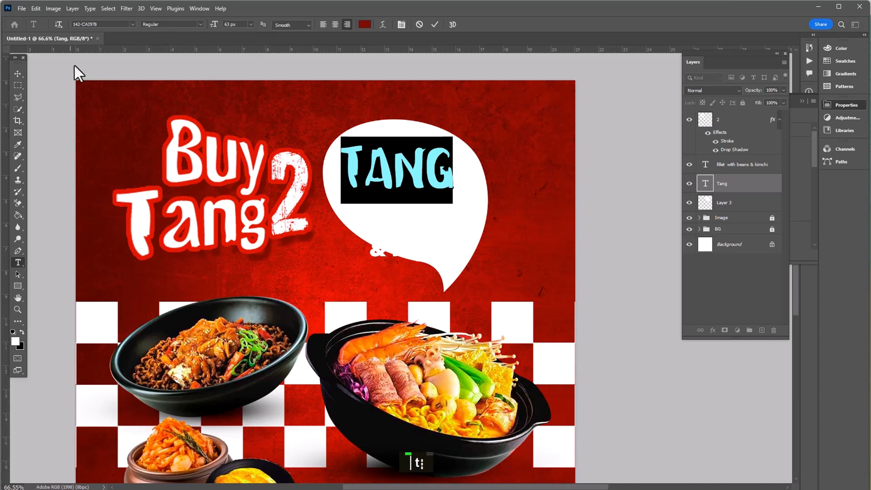
Step: Set the "TANG" text to 233 px with centre alignment and place it across the bubble's upper edge
{"action": "left_click_drag", "start_coordinate": [217, 26], "coordinate": [295, 33]}
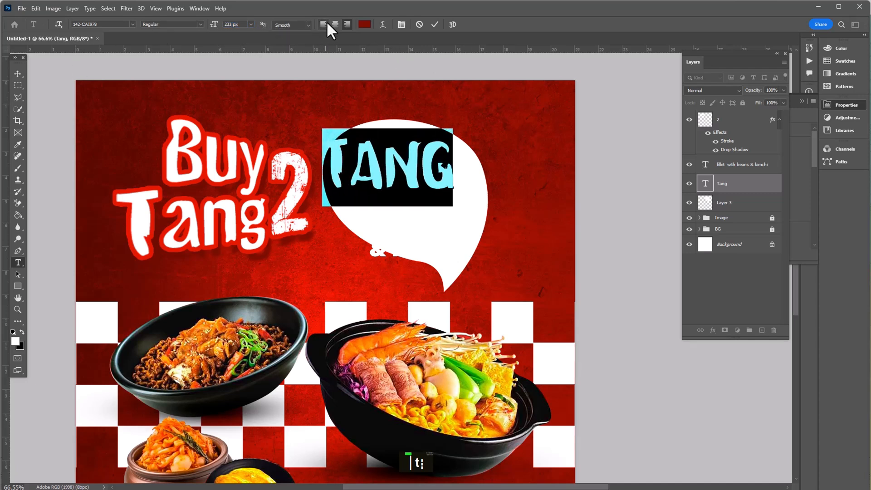
{"action": "left_click", "coordinate": [334, 24]}
{"action": "left_click", "coordinate": [17, 75]}
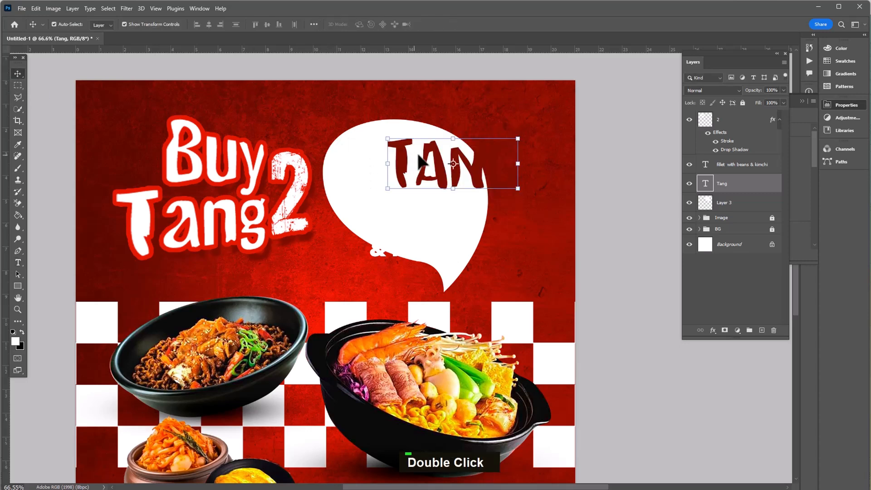
{"action": "left_click_drag", "start_coordinate": [435, 171], "coordinate": [382, 146]}
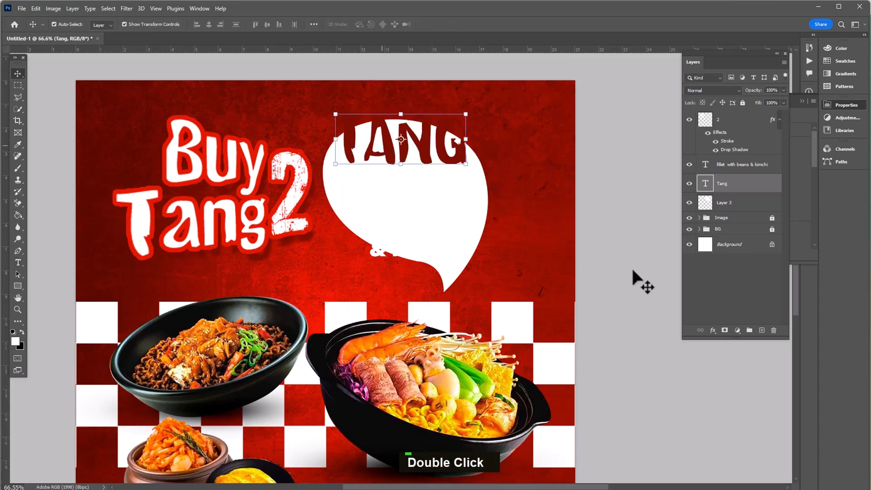
Step: Add a white outside stroke of 25 px to the "TANG" text
{"action": "left_click", "coordinate": [713, 331]}
{"action": "left_click", "coordinate": [727, 361]}
{"action": "double_click", "coordinate": [432, 393]}
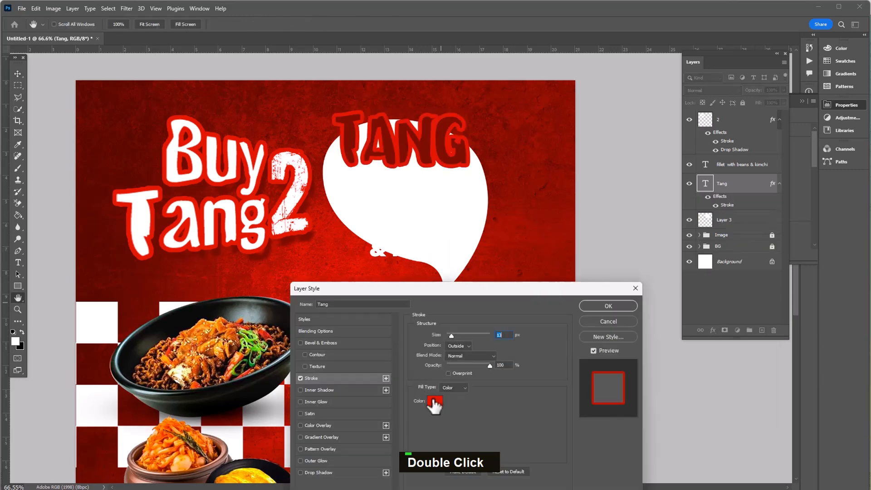
{"action": "left_click", "coordinate": [433, 196]}
{"action": "left_click", "coordinate": [599, 252]}
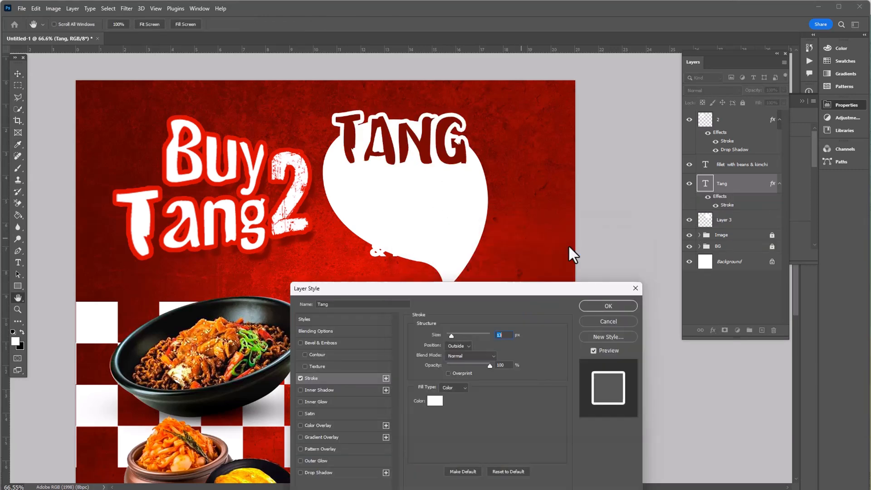
{"action": "left_click_drag", "start_coordinate": [453, 334], "coordinate": [453, 336]}
{"action": "double_click", "coordinate": [504, 335]}
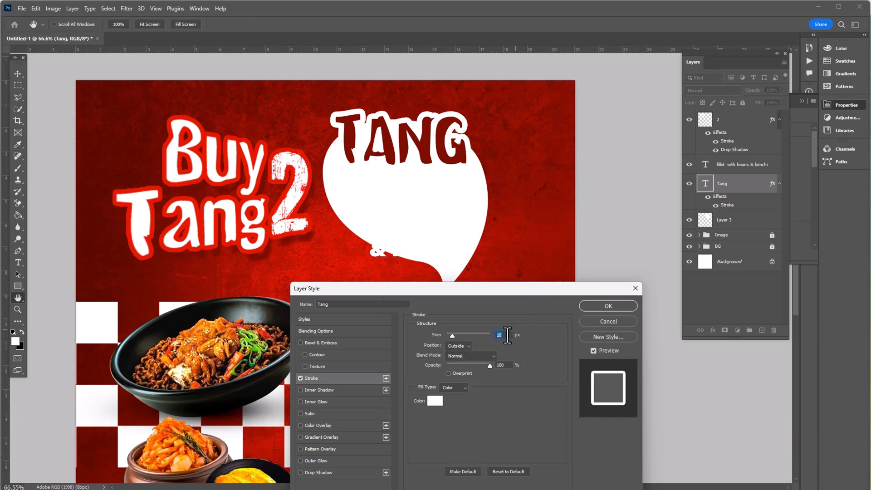
{"action": "scroll", "coordinate": [505, 335], "scroll_direction": "up", "scroll_amount": 3}
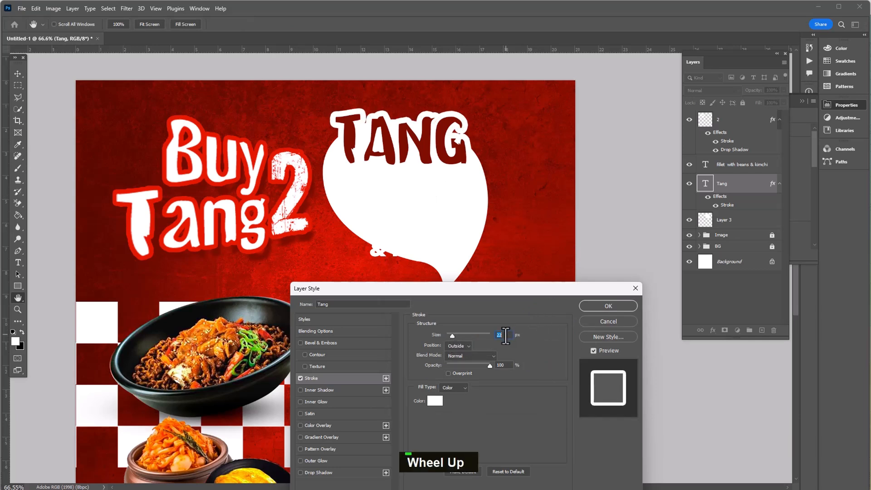
{"action": "left_click", "coordinate": [594, 306]}
Step: Recolour the whole "Fillet with beans & kimchi" text bright red
{"action": "left_click", "coordinate": [380, 253]}
{"action": "key", "text": "t"}
{"action": "left_click", "coordinate": [396, 231]}
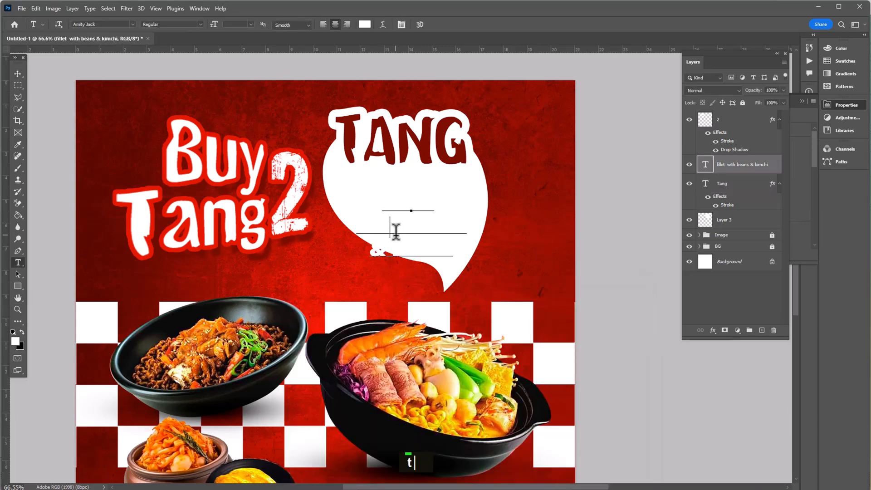
{"action": "key", "text": "ctrl+a"}
{"action": "left_click", "coordinate": [364, 24]}
{"action": "left_click", "coordinate": [499, 290]}
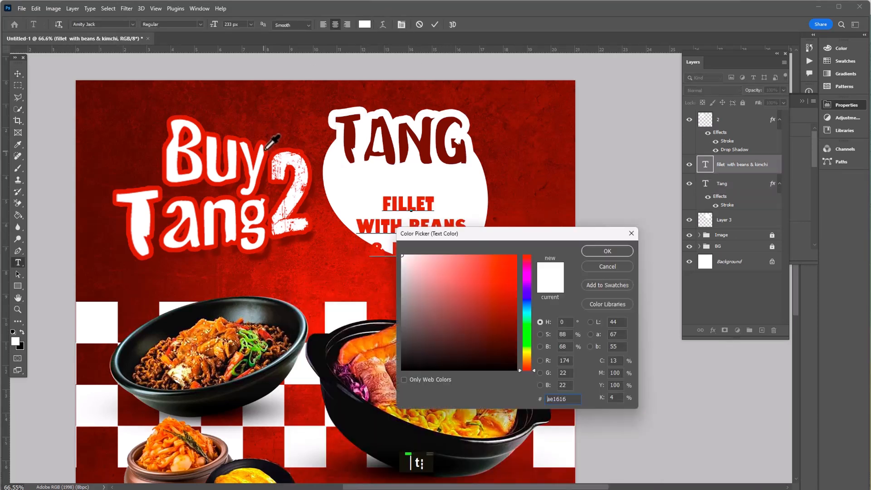
{"action": "left_click", "coordinate": [604, 251]}
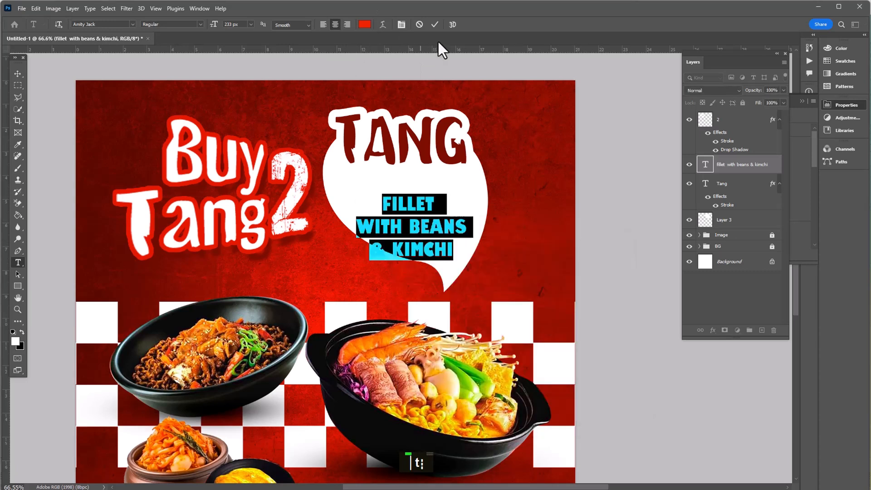
{"action": "left_click", "coordinate": [18, 76]}
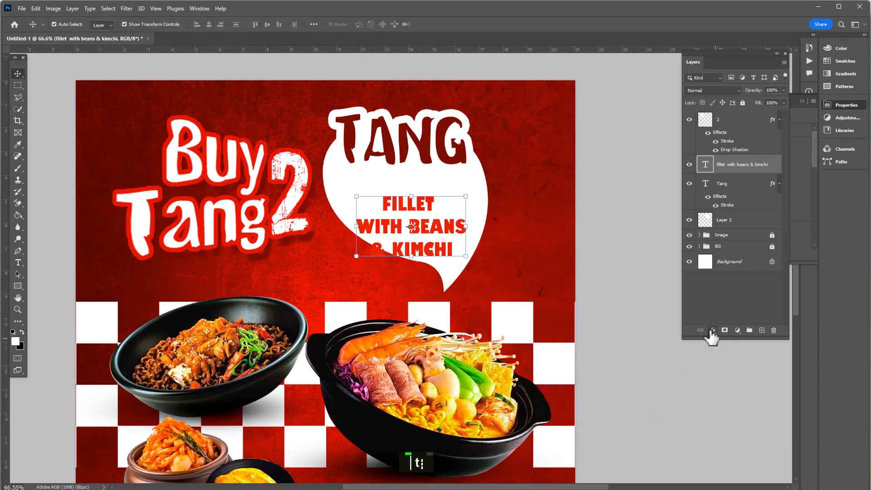
Step: Add a white outside stroke of 17 px to the dish text
{"action": "left_click", "coordinate": [713, 330]}
{"action": "left_click", "coordinate": [727, 360]}
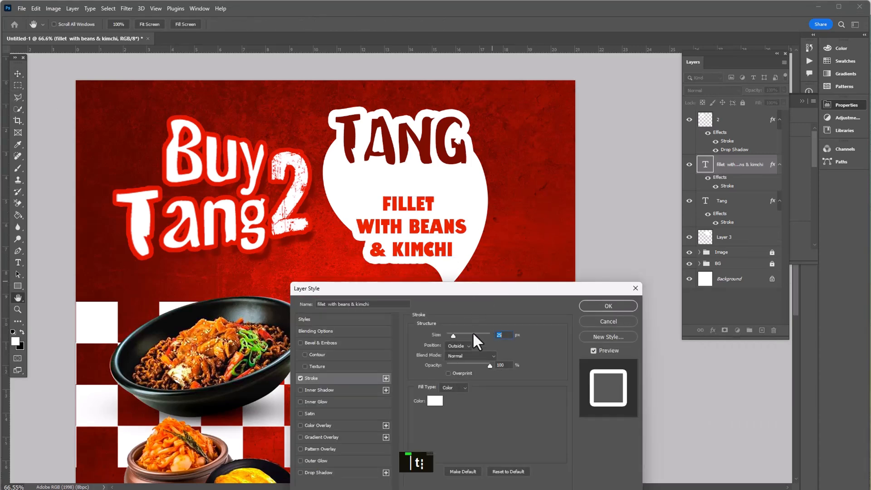
{"action": "scroll", "coordinate": [500, 334], "scroll_direction": "down", "scroll_amount": 5}
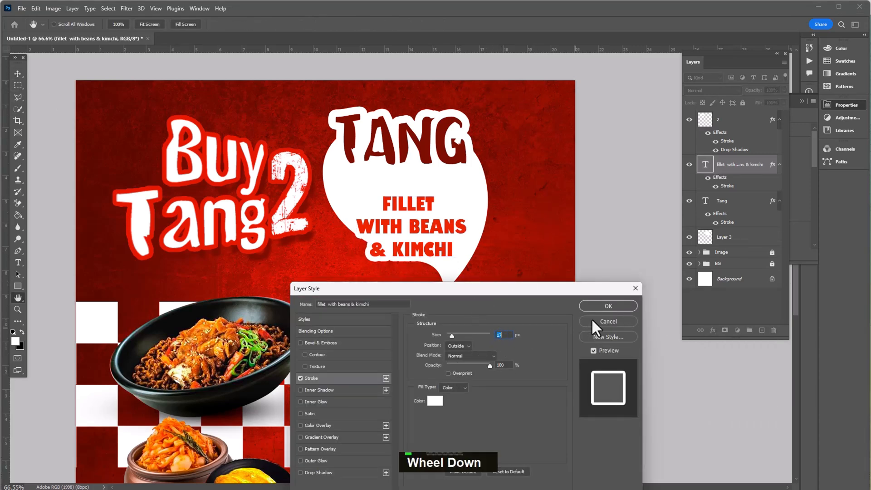
{"action": "left_click", "coordinate": [607, 306]}
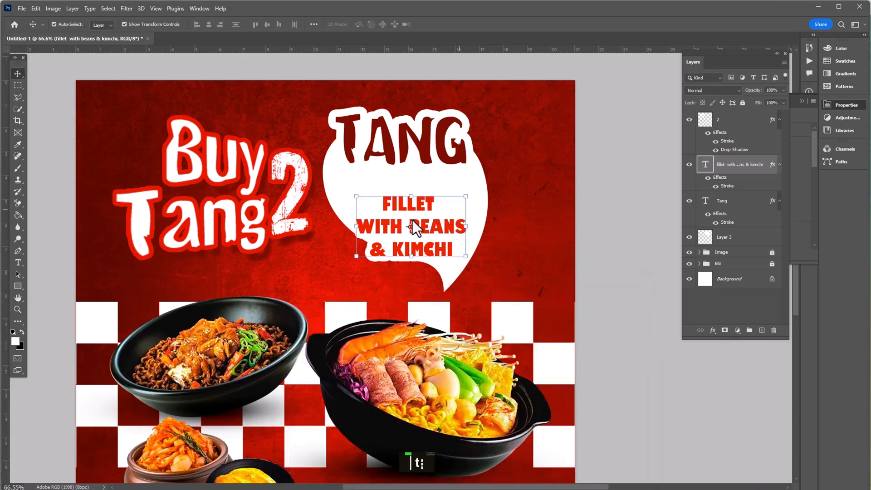
Step: Enlarge the "Fillet with beans & kimchi" text to about 127% and position it beneath "TANG" inside the speech bubble
{"action": "left_click_drag", "start_coordinate": [429, 236], "coordinate": [410, 222]}
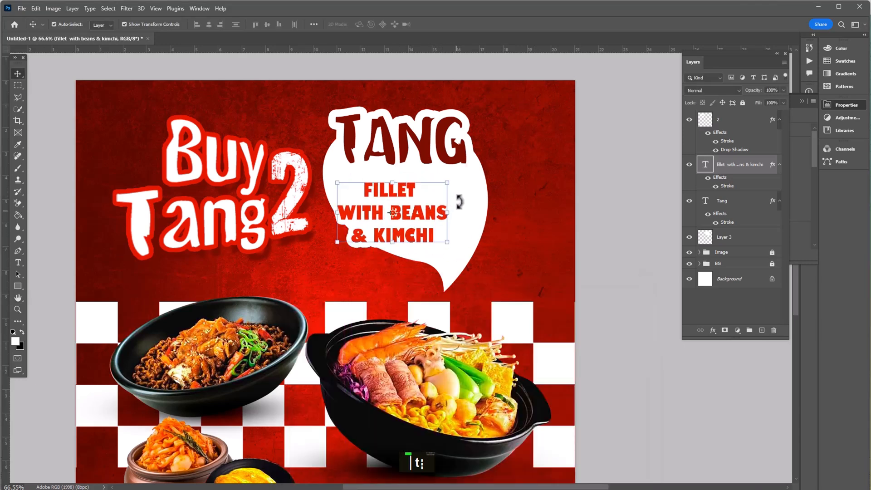
{"action": "left_click", "coordinate": [450, 183]}
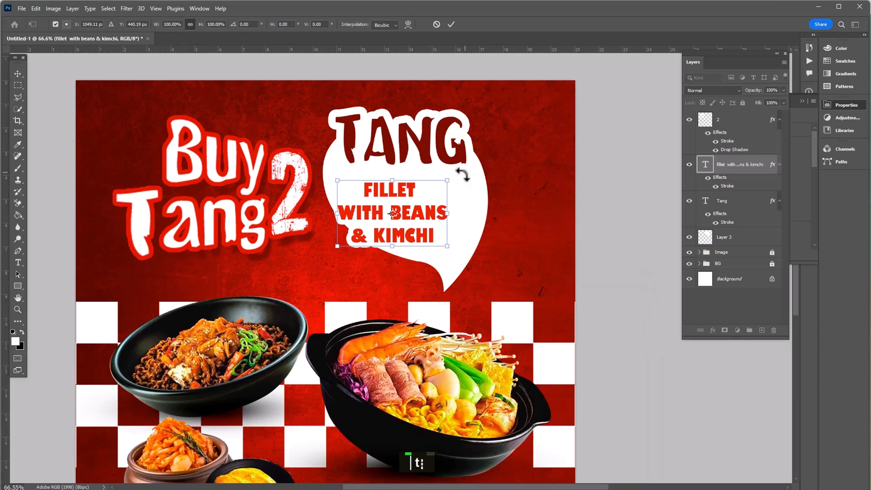
{"action": "left_click_drag", "start_coordinate": [451, 178], "coordinate": [480, 161]}
{"action": "left_click_drag", "start_coordinate": [449, 216], "coordinate": [448, 227]}
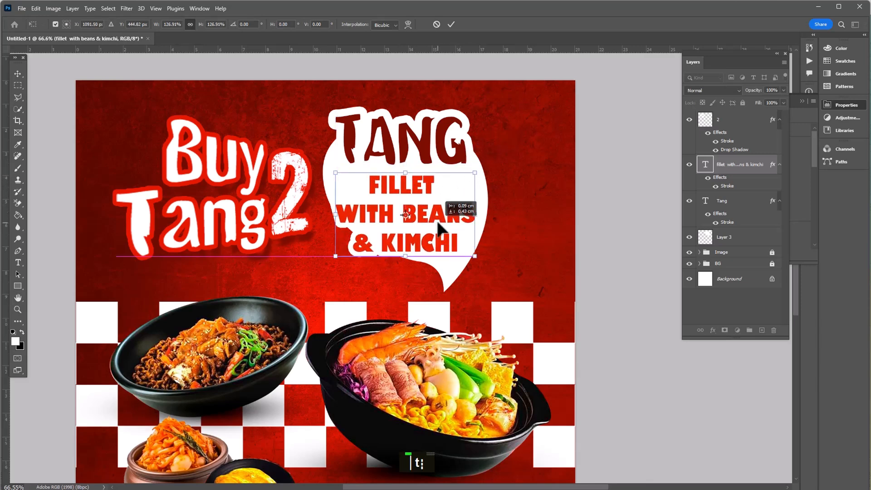
{"action": "key", "text": "Return"}
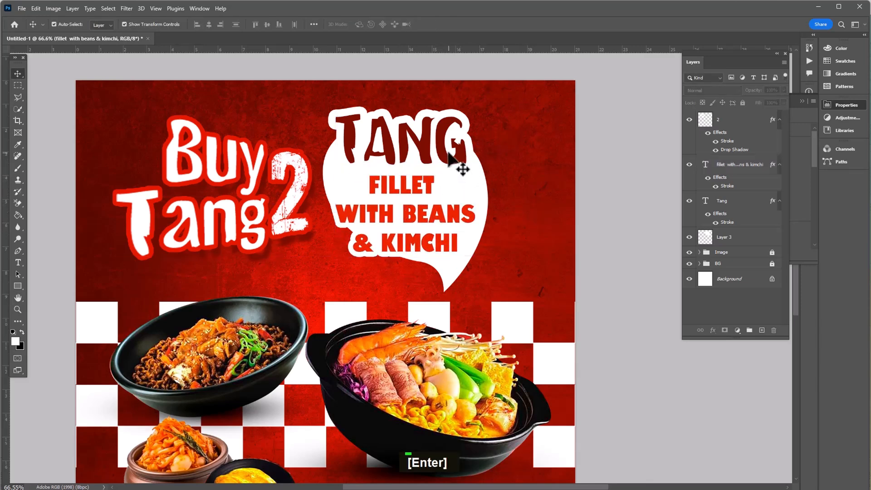
Step: Move the "TANG" text slightly down, closer to the dish text in the speech bubble
{"action": "left_click_drag", "start_coordinate": [448, 159], "coordinate": [446, 158]}
{"action": "double_click", "coordinate": [559, 194]}
{"action": "left_click", "coordinate": [461, 165]}
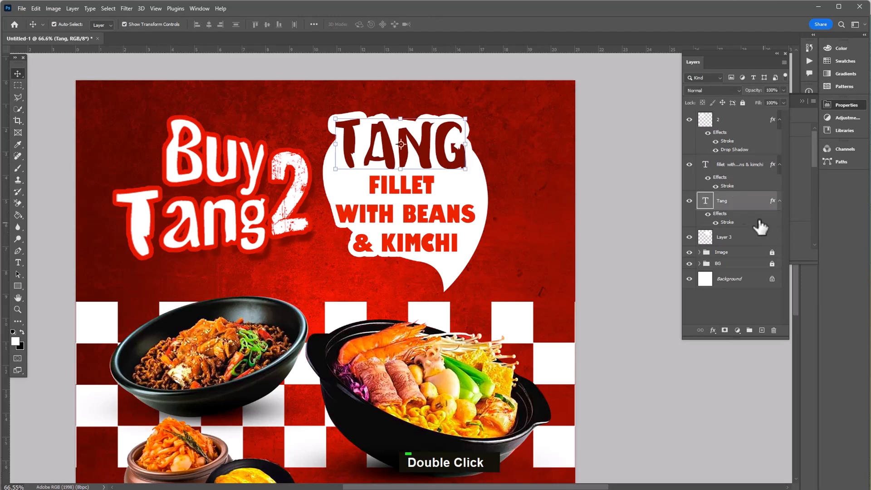
Step: Duplicate the "TANG" text and replace the copy's stroke with a dark red drop shadow, about 66% opacity, 13 px distance, 3 px size
{"action": "left_click_drag", "start_coordinate": [729, 200], "coordinate": [760, 329]}
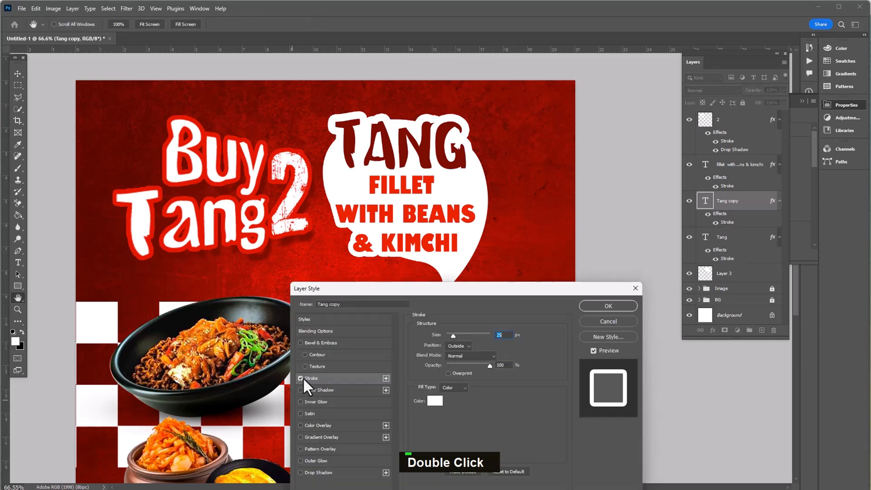
{"action": "left_click", "coordinate": [301, 379]}
{"action": "left_click", "coordinate": [316, 473]}
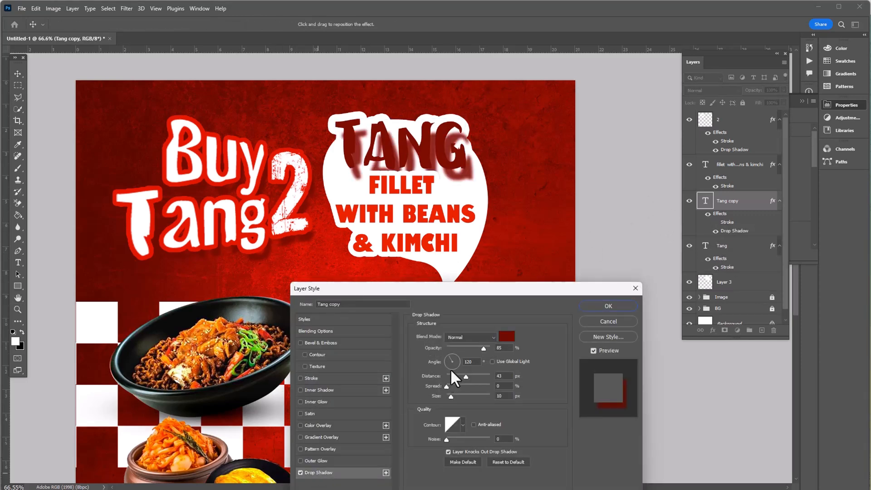
{"action": "left_click_drag", "start_coordinate": [460, 375], "coordinate": [448, 396]}
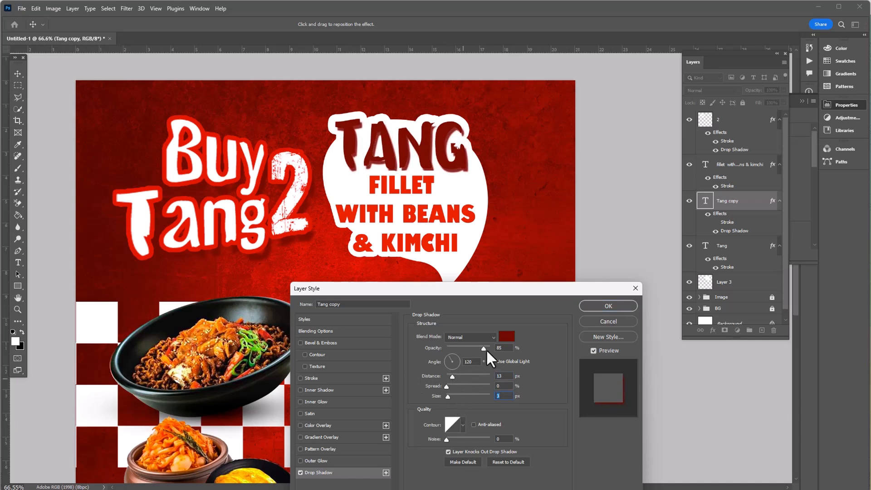
{"action": "left_click_drag", "start_coordinate": [484, 349], "coordinate": [475, 347]}
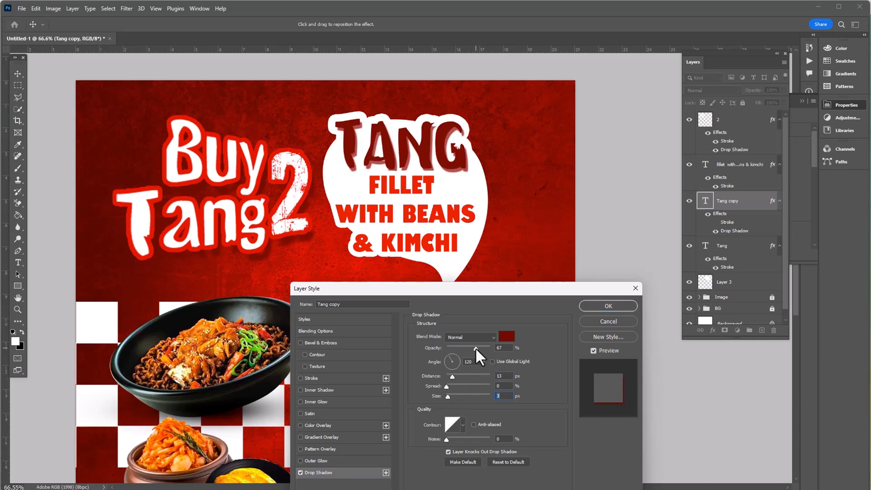
{"action": "left_click", "coordinate": [594, 306]}
Step: Add a near-black drop shadow at 66% opacity to the white speech bubble, adjusting its distance and size
{"action": "left_click", "coordinate": [489, 195]}
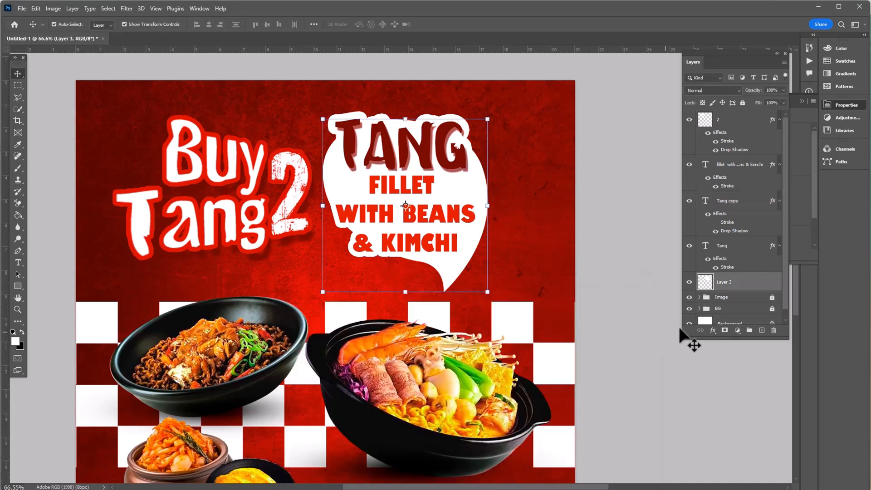
{"action": "left_click", "coordinate": [713, 330]}
{"action": "left_click", "coordinate": [728, 422]}
{"action": "left_click", "coordinate": [506, 337]}
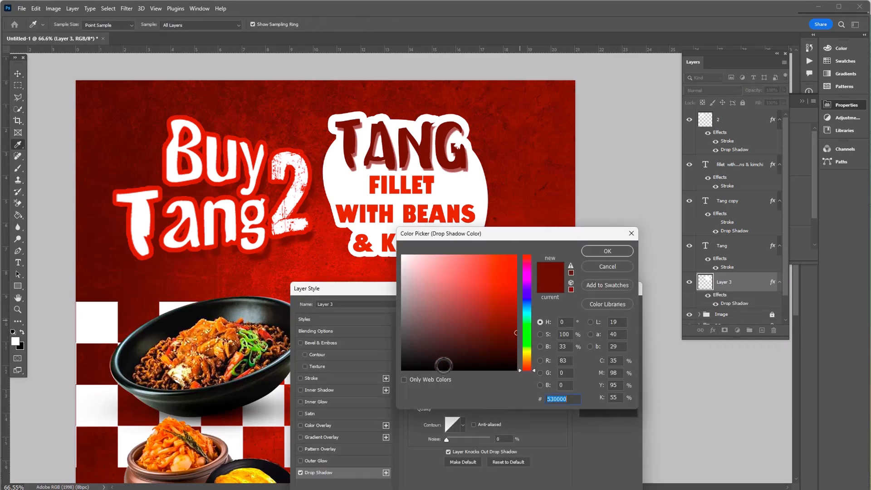
{"action": "left_click", "coordinate": [382, 358]}
{"action": "left_click", "coordinate": [602, 251]}
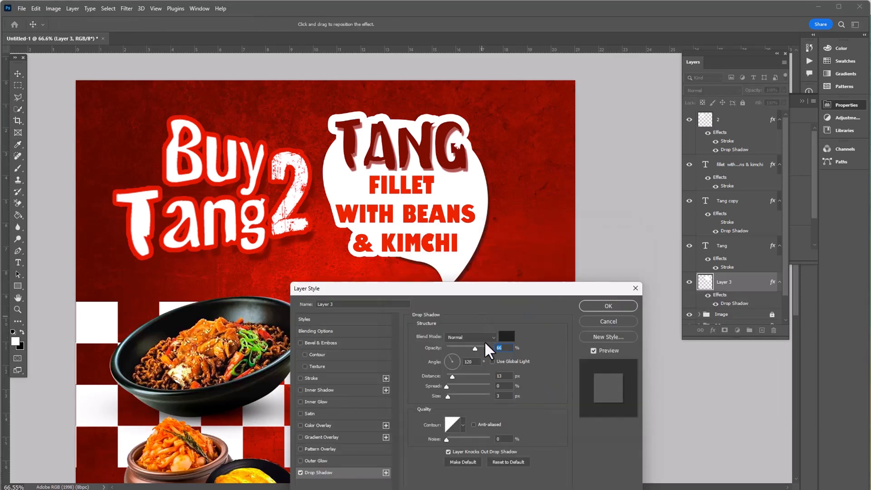
{"action": "left_click_drag", "start_coordinate": [455, 376], "coordinate": [456, 378]}
{"action": "left_click", "coordinate": [453, 397]}
{"action": "left_click", "coordinate": [587, 307]}
Step: Select the speech bubble together with its texts and move them slightly right and down
{"action": "left_click", "coordinate": [472, 210]}
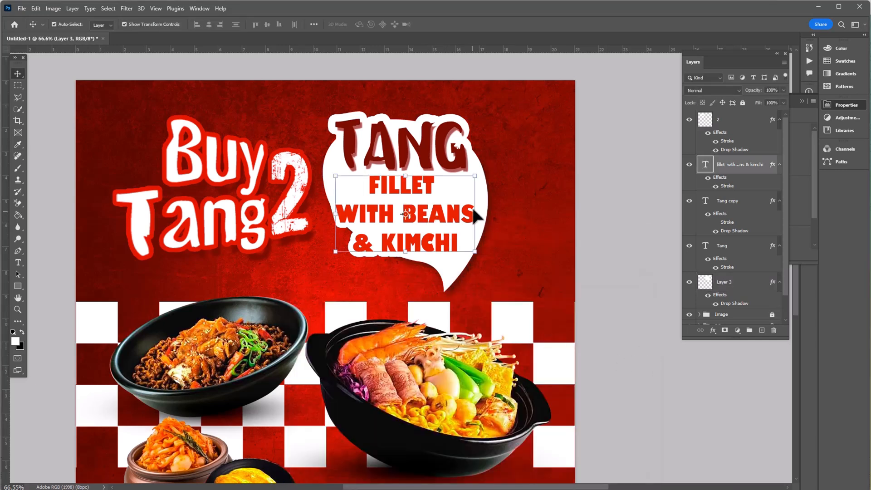
{"action": "left_click", "coordinate": [589, 320]}
{"action": "scroll", "coordinate": [458, 242], "scroll_direction": "down", "scroll_amount": 1}
{"action": "left_click_drag", "start_coordinate": [519, 247], "coordinate": [393, 131]}
{"action": "left_click_drag", "start_coordinate": [401, 142], "coordinate": [414, 158]}
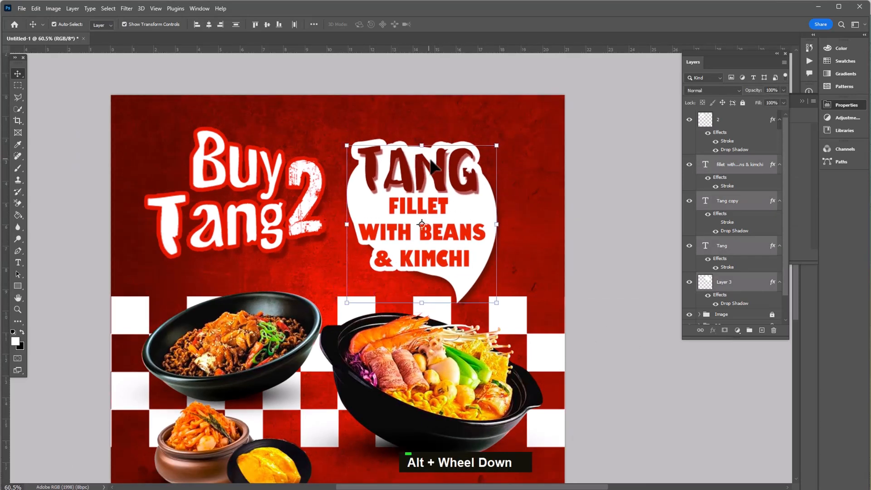
Step: Enlarge the "Buy Tang 2" headline from its centre by about one fifth
{"action": "left_click", "coordinate": [225, 163]}
{"action": "left_click_drag", "start_coordinate": [280, 262], "coordinate": [226, 205]}
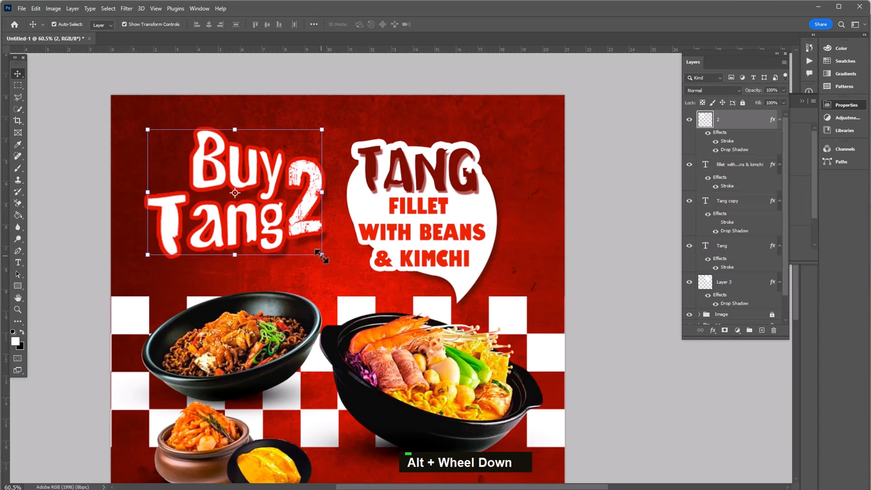
{"action": "left_click_drag", "start_coordinate": [321, 257], "coordinate": [340, 268]}
{"action": "key", "text": "Return"}
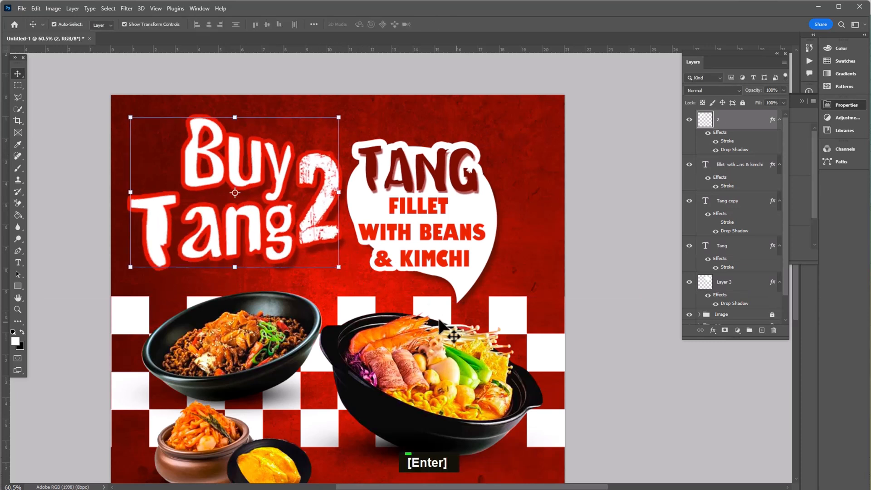
{"action": "left_click", "coordinate": [583, 322]}
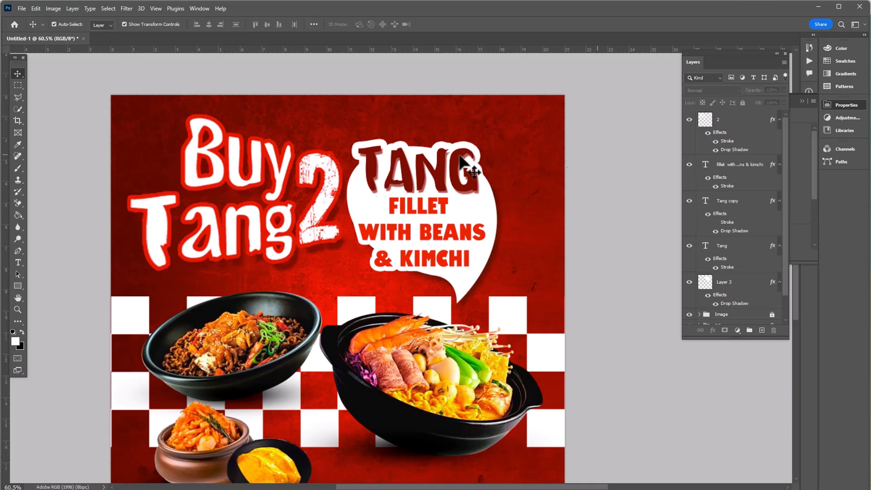
Step: Thicken the red outside stroke around the "Buy Tang 2" headline
{"action": "left_click", "coordinate": [256, 158]}
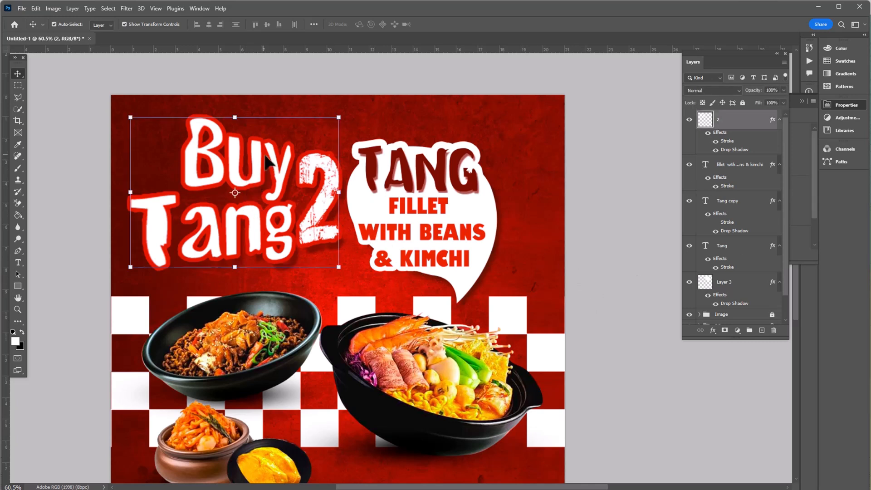
{"action": "double_click", "coordinate": [726, 141]}
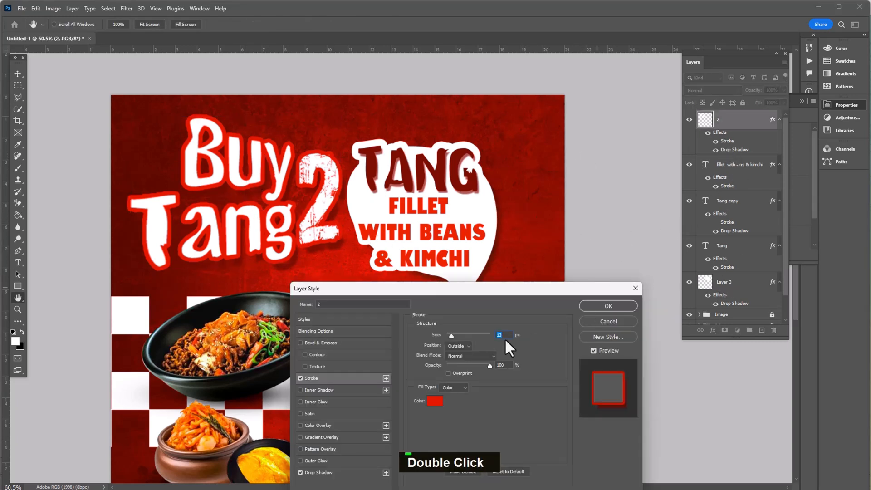
{"action": "scroll", "coordinate": [505, 334], "scroll_direction": "up", "scroll_amount": 8}
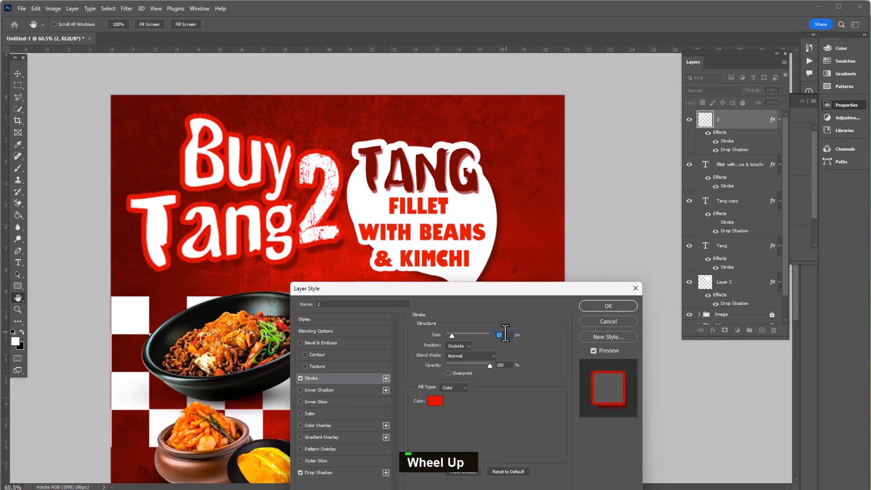
{"action": "left_click", "coordinate": [601, 304]}
Step: Select the headline and the speech bubble with its texts, shrink them slightly together and centre them across the poster's upper area
{"action": "scroll", "coordinate": [425, 293], "scroll_direction": "down", "scroll_amount": 2, "text": "alt"}
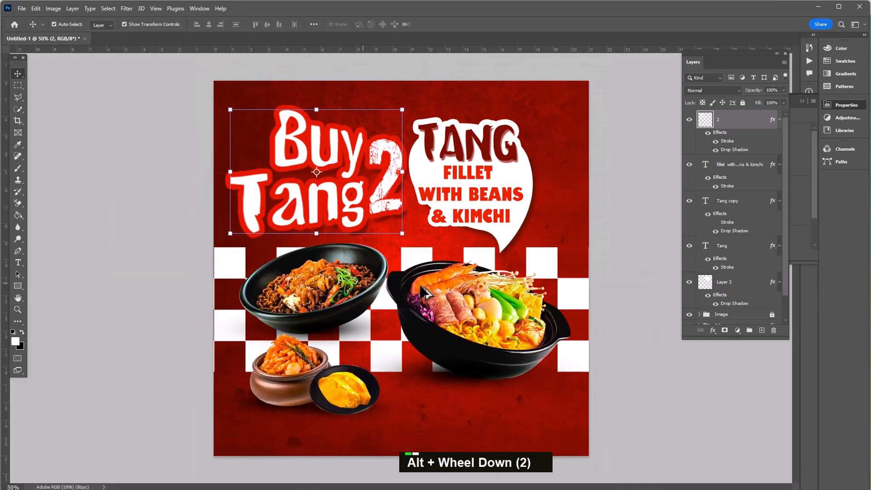
{"action": "left_click", "coordinate": [652, 225]}
{"action": "left_click_drag", "start_coordinate": [152, 112], "coordinate": [468, 156]}
{"action": "key", "text": "Return"}
{"action": "double_click", "coordinate": [665, 190]}
{"action": "key", "text": "space"}
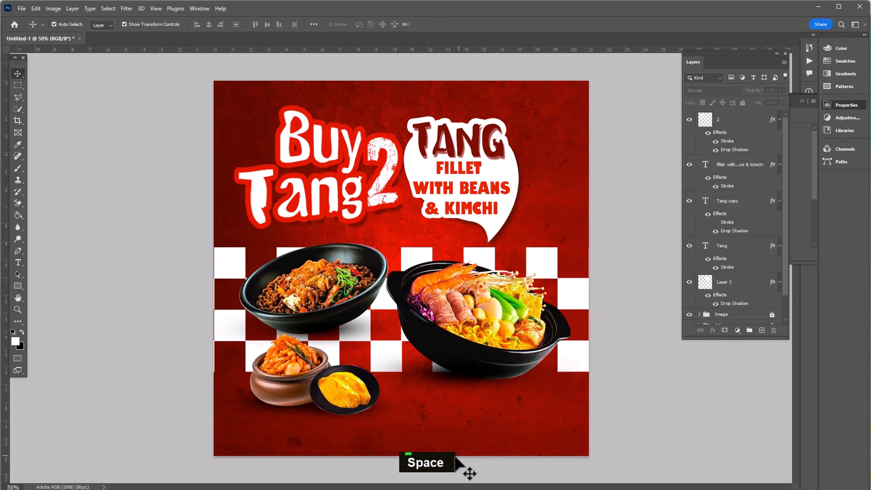
Step: Draw a white rectangle about 690 × 78 px near the poster's bottom edge and fully round its ends
{"action": "left_click", "coordinate": [18, 284]}
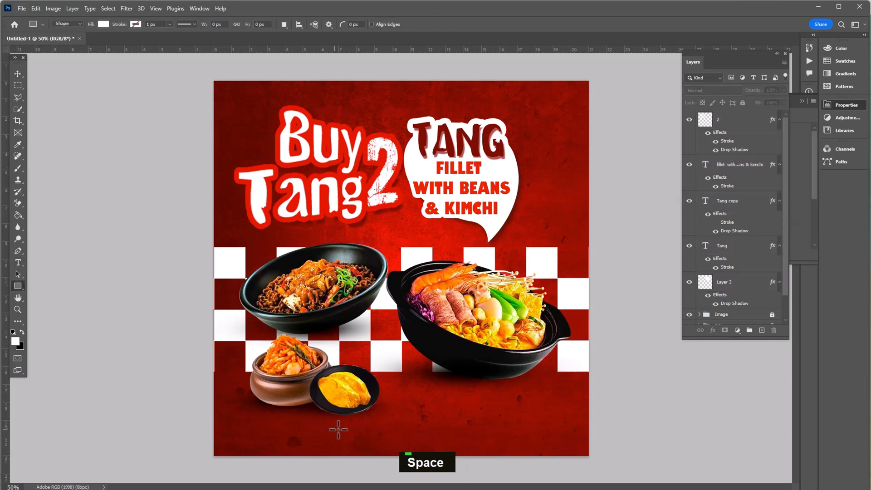
{"action": "left_click_drag", "start_coordinate": [339, 429], "coordinate": [495, 447]}
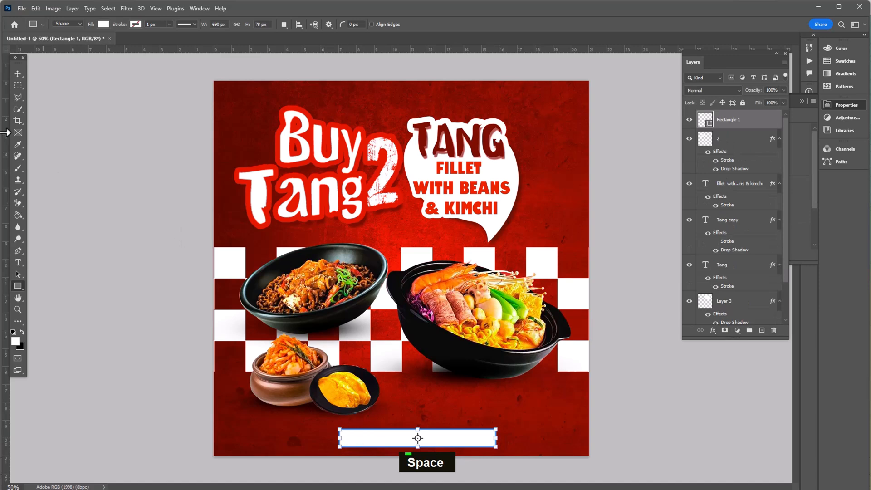
{"action": "left_click", "coordinate": [19, 83]}
{"action": "left_click", "coordinate": [19, 73]}
{"action": "scroll", "coordinate": [395, 453], "scroll_direction": "up", "scroll_amount": 5}
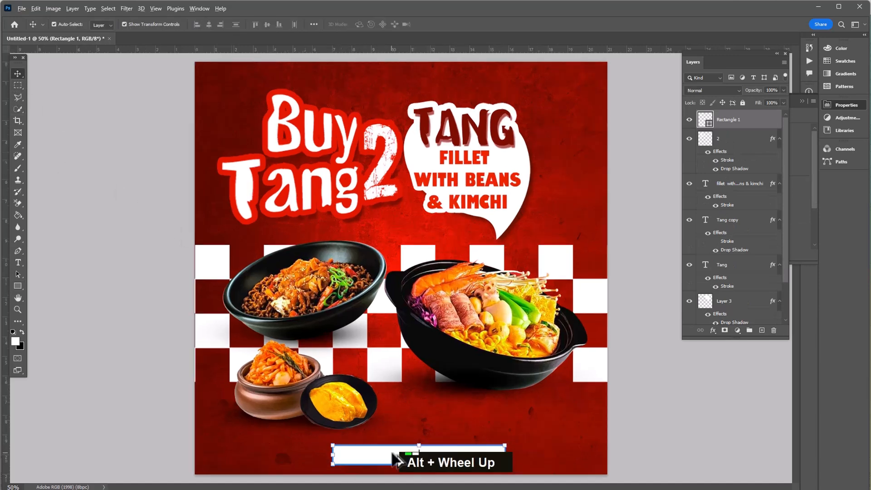
{"action": "left_click_drag", "start_coordinate": [405, 377], "coordinate": [406, 193]}
{"action": "left_click_drag", "start_coordinate": [305, 272], "coordinate": [395, 272]}
Step: Change the rounded bar's fill from white to bright red
{"action": "key", "text": "u"}
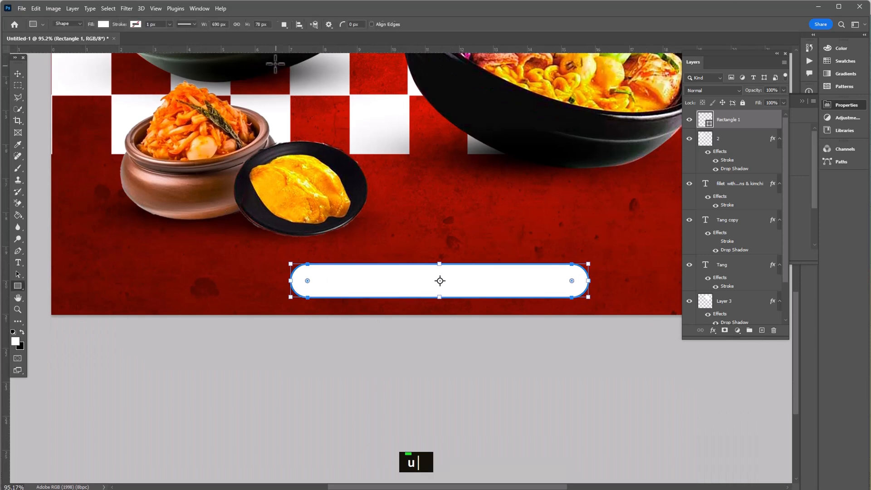
{"action": "double_click", "coordinate": [102, 23]}
{"action": "left_click", "coordinate": [160, 41]}
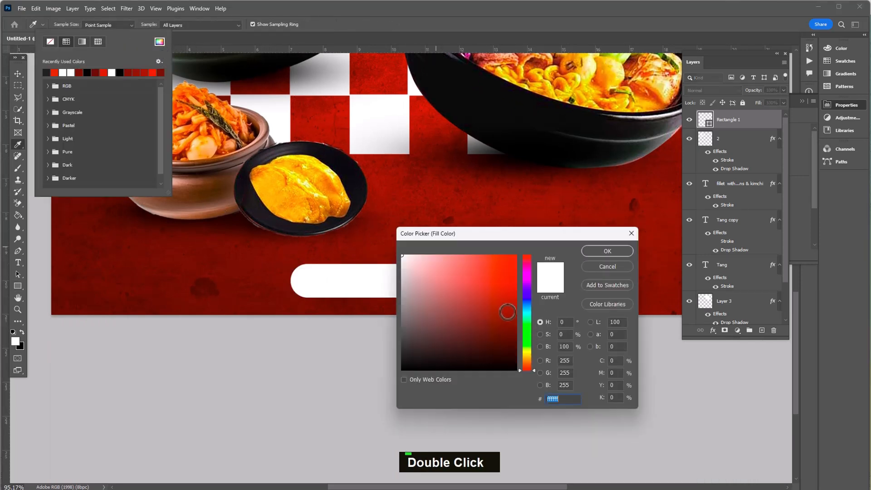
{"action": "left_click_drag", "start_coordinate": [507, 312], "coordinate": [573, 263]}
{"action": "left_click", "coordinate": [605, 251]}
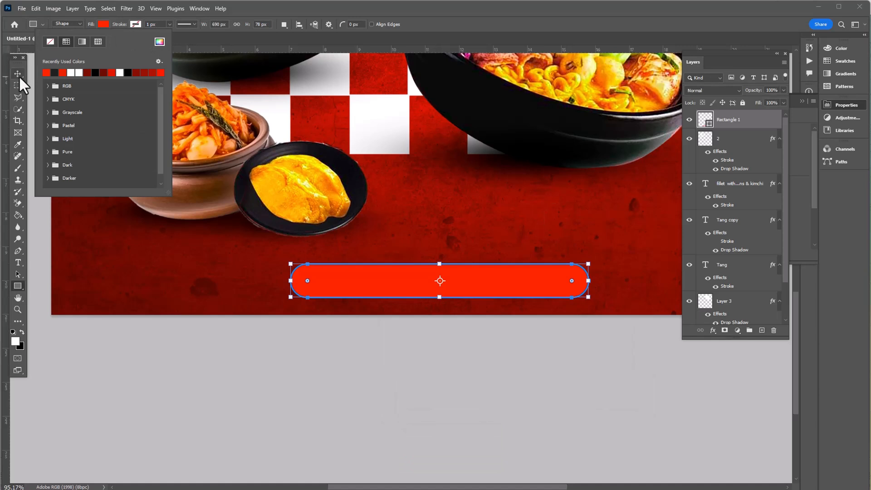
Step: Move the red bar slightly up and centre it horizontally on the canvas
{"action": "left_click", "coordinate": [19, 76]}
{"action": "left_click_drag", "start_coordinate": [414, 286], "coordinate": [415, 271]}
{"action": "key", "text": "ctrl"}
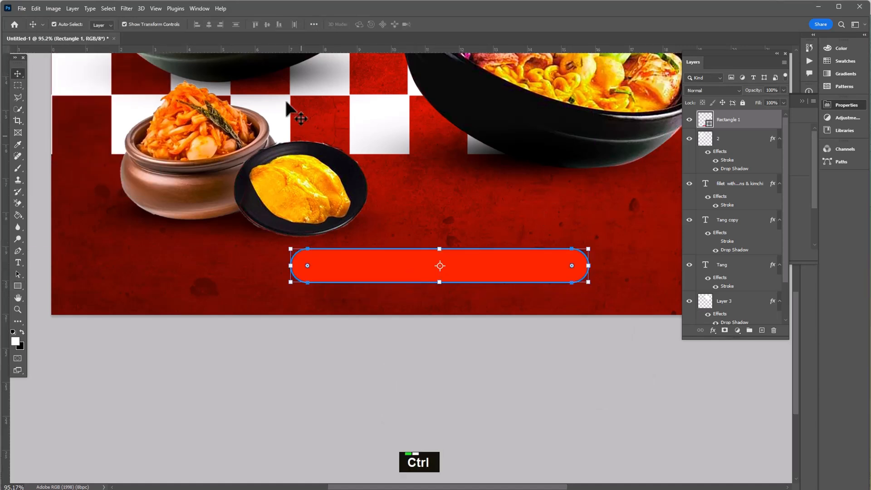
{"action": "key", "text": "ctrl+a"}
{"action": "left_click", "coordinate": [209, 26]}
{"action": "scroll", "coordinate": [457, 351], "scroll_direction": "down", "scroll_amount": 1}
{"action": "left_click", "coordinate": [459, 353]}
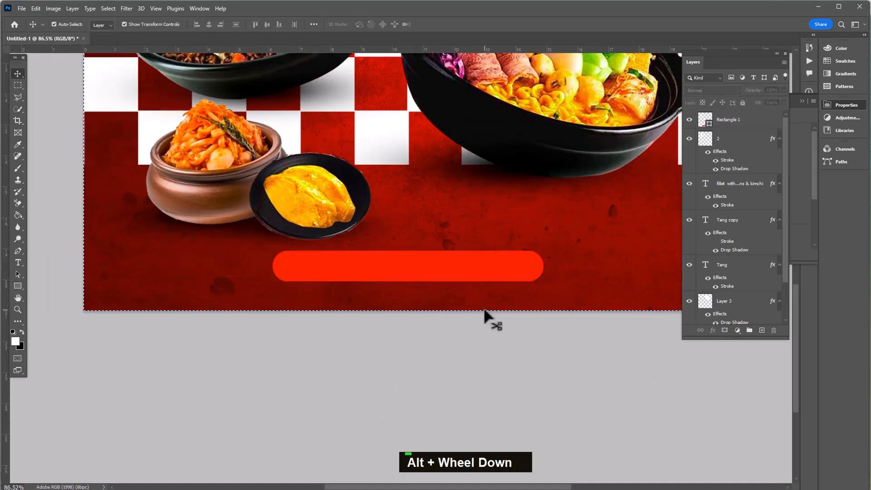
{"action": "key", "text": "ctrl+d"}
Step: Add the text "see details in the article" just above the red rounded bar
{"action": "key", "text": "t"}
{"action": "left_click", "coordinate": [419, 225]}
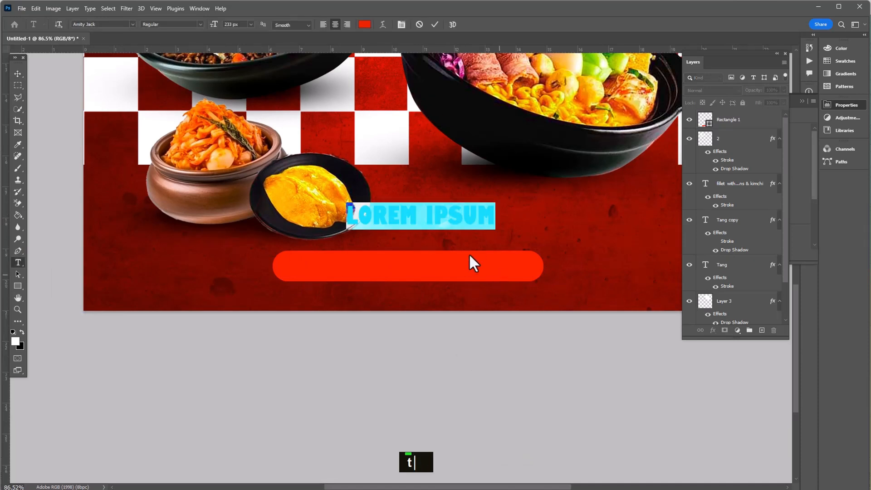
{"action": "type", "text": "seee"}
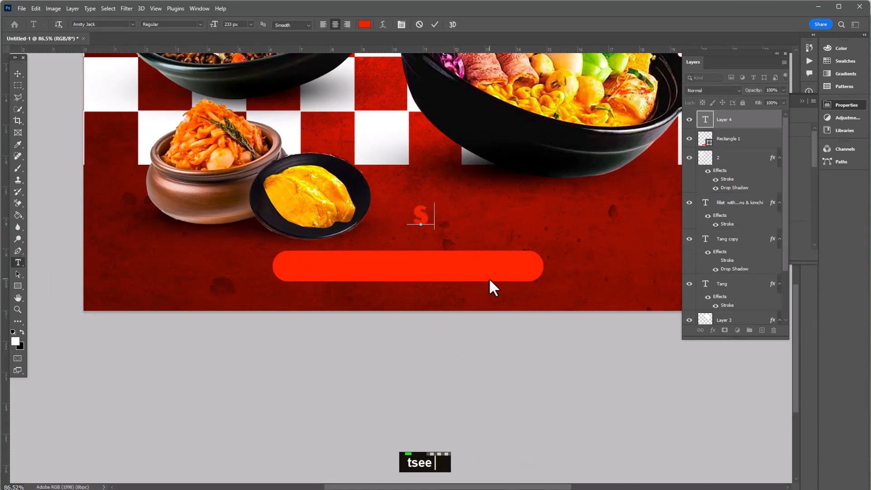
{"action": "key", "text": "BackSpace"}
{"action": "type", "text": "des"}
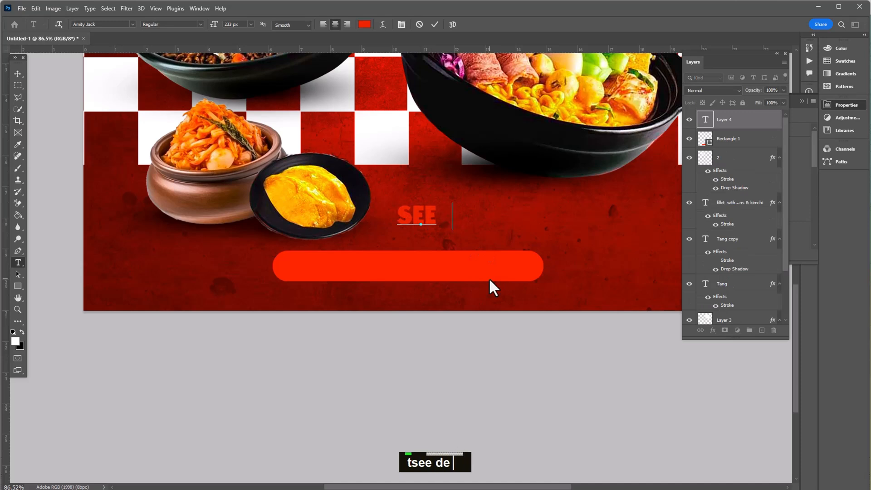
{"action": "key", "text": "BackSpace"}
{"action": "type", "text": "tail "}
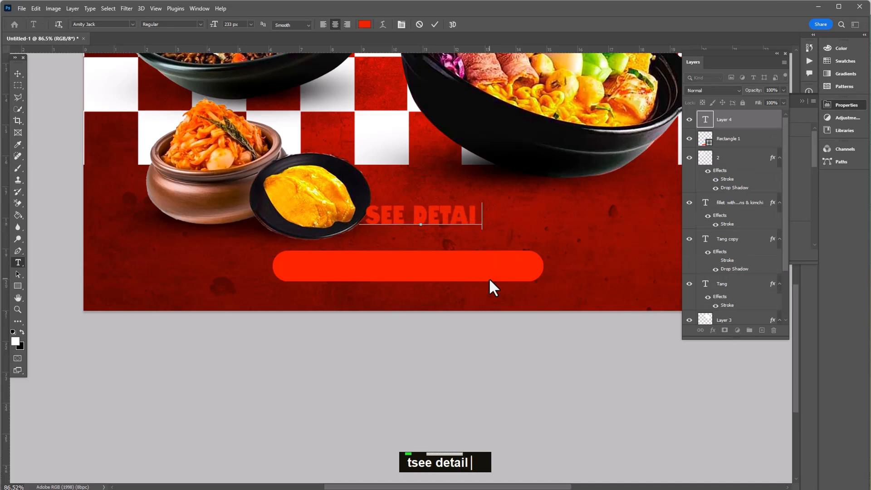
{"action": "type", "text": " in the"}
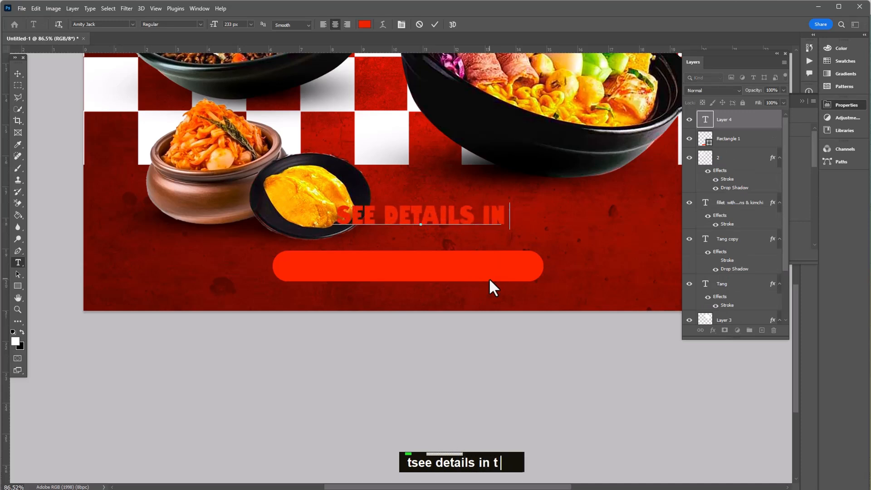
{"action": "type", "text": "article"}
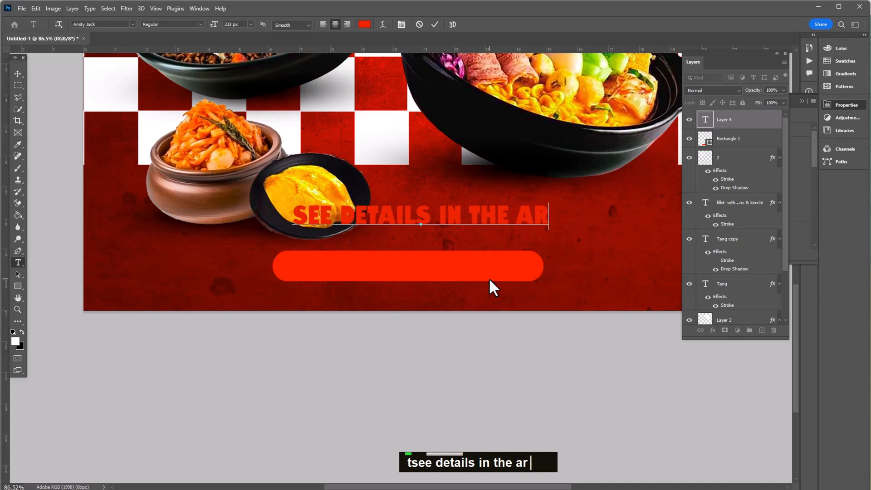
Step: Colour the "see details in the article" text white and reduce its size to 40 px
{"action": "key", "text": "ctrl+a"}
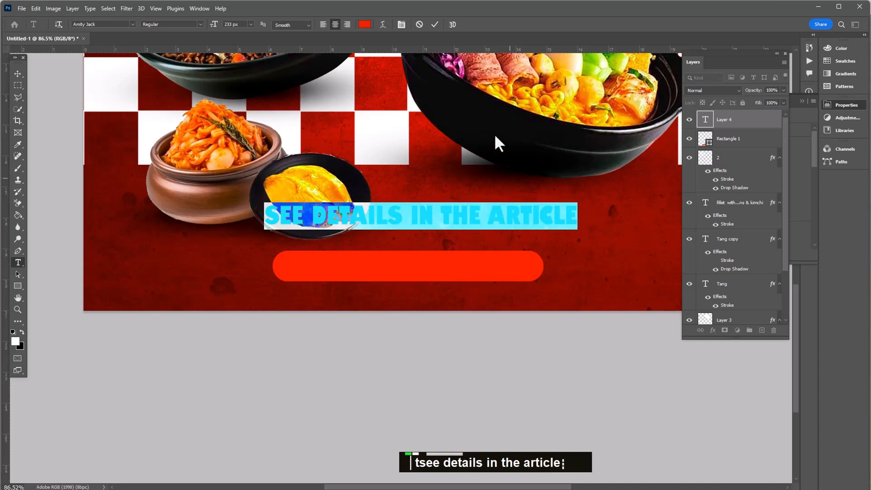
{"action": "left_click", "coordinate": [364, 24]}
{"action": "left_click", "coordinate": [391, 152]}
{"action": "left_click", "coordinate": [604, 249]}
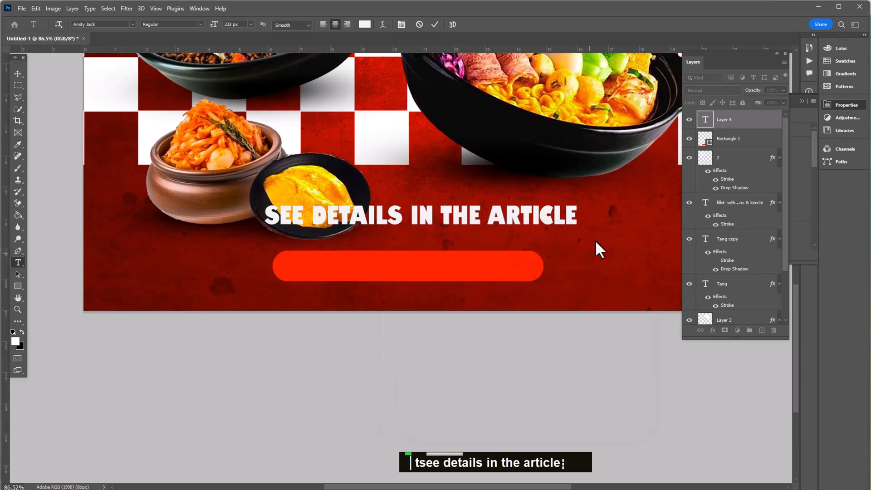
{"action": "left_click_drag", "start_coordinate": [214, 25], "coordinate": [127, 25]}
{"action": "left_click", "coordinate": [17, 73]}
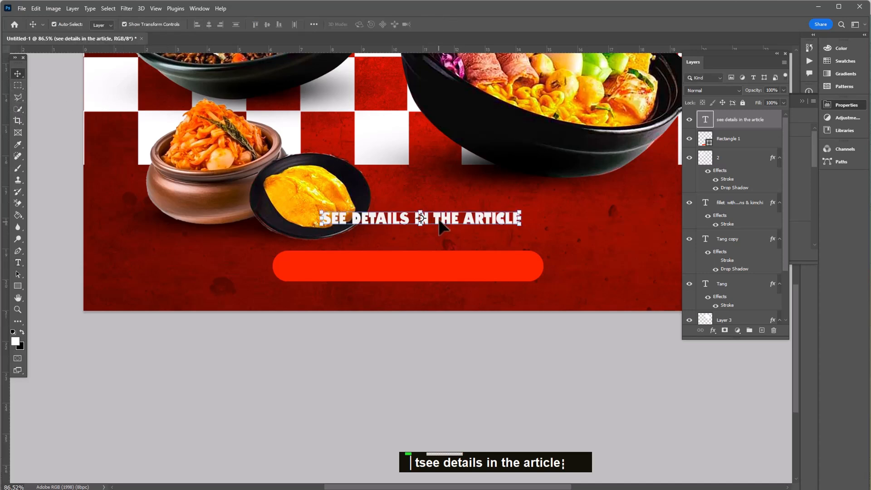
Step: Place the "see details in the article" text on the red bar and centre both horizontally on the canvas
{"action": "left_click_drag", "start_coordinate": [442, 221], "coordinate": [424, 270]}
{"action": "left_click", "coordinate": [530, 272], "text": "shift"}
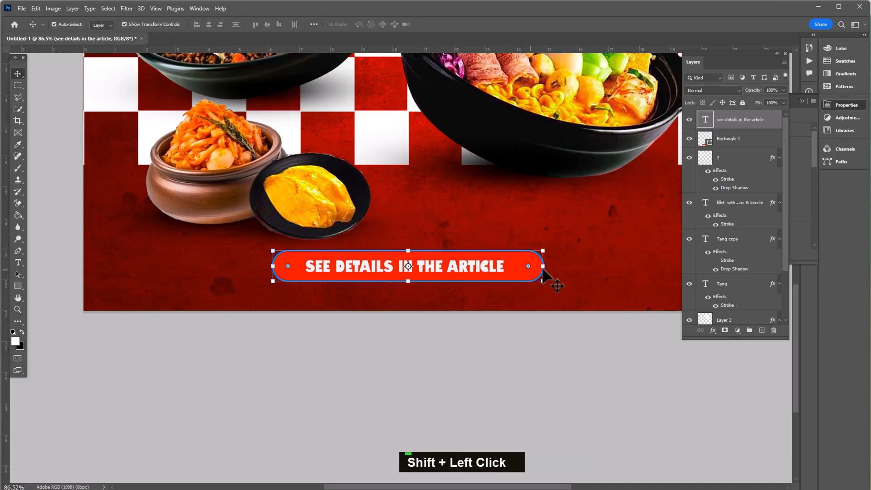
{"action": "key", "text": "ctrl+a"}
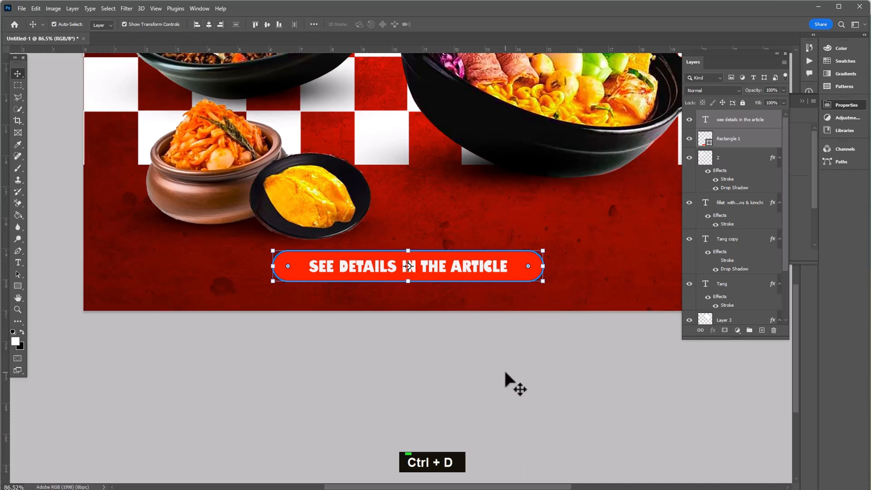
Step: Narrow the red bar symmetrically so it fits more closely around its text
{"action": "left_click", "coordinate": [543, 269], "text": "ctrl"}
{"action": "key", "text": "ctrl+t"}
{"action": "mouse_move", "coordinate": [544, 269]}
{"action": "left_mouse_down"}
{"action": "mouse_move", "coordinate": [526, 275]}
{"action": "mouse_move", "coordinate": [543, 275]}
{"action": "left_mouse_up"}
{"action": "key", "text": "Return"}
{"action": "scroll", "coordinate": [598, 313], "scroll_direction": "down", "scroll_amount": 4}
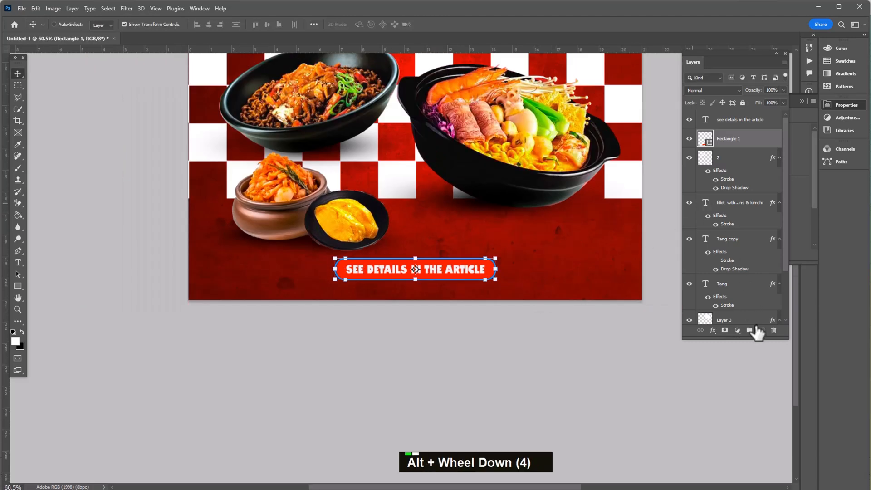
Step: Add a new layer beneath the red bar's layer and paint one large soft black brush dab on it
{"action": "left_click", "coordinate": [762, 330], "text": "ctrl"}
{"action": "key", "text": "b"}
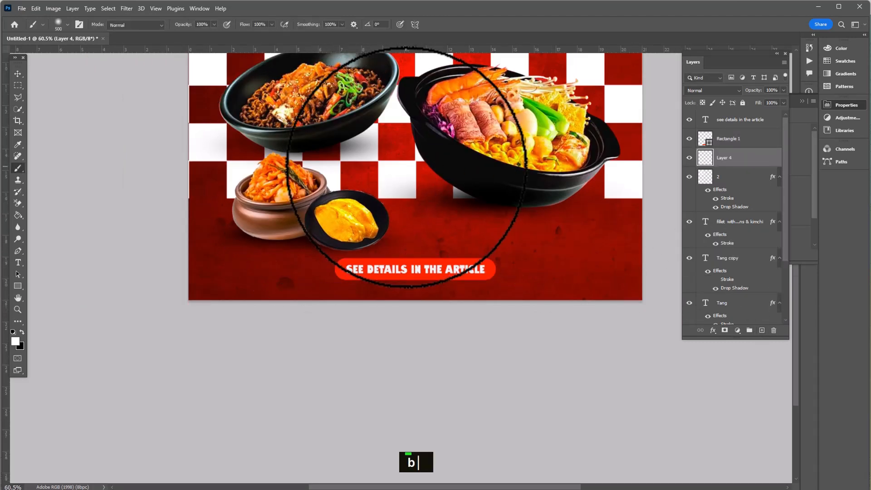
{"action": "key", "text": "x"}
{"action": "key", "text": "c"}
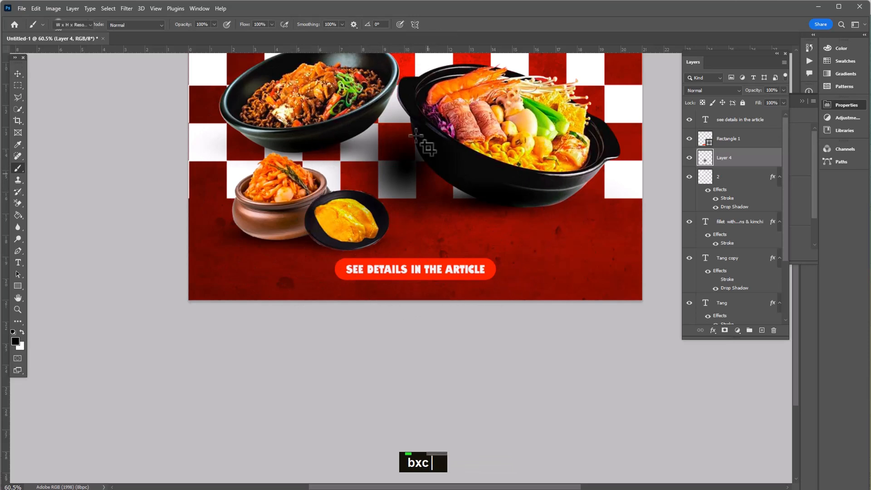
{"action": "key", "text": "c"}
{"action": "key", "text": "c"}
{"action": "key", "text": "v"}
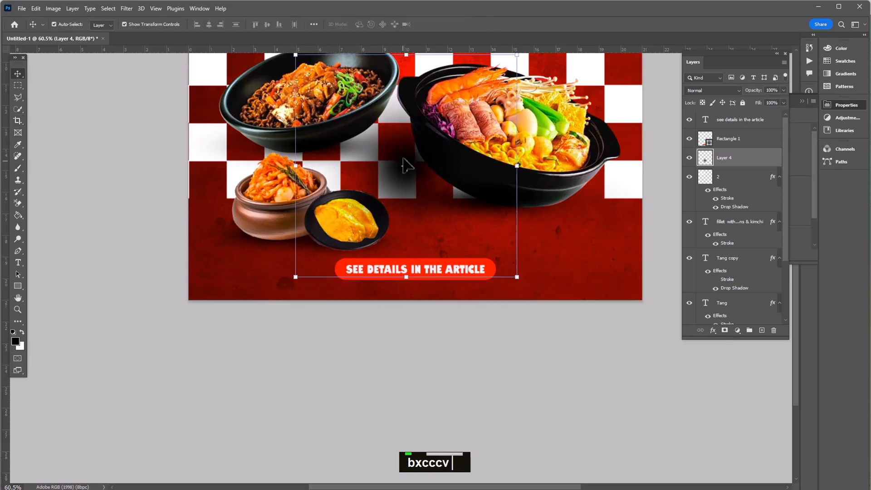
Step: Flatten the black dab to about 7% height, place it under the red bar's lower edge and centre it horizontally as a shadow
{"action": "left_click_drag", "start_coordinate": [406, 60], "coordinate": [395, 278]}
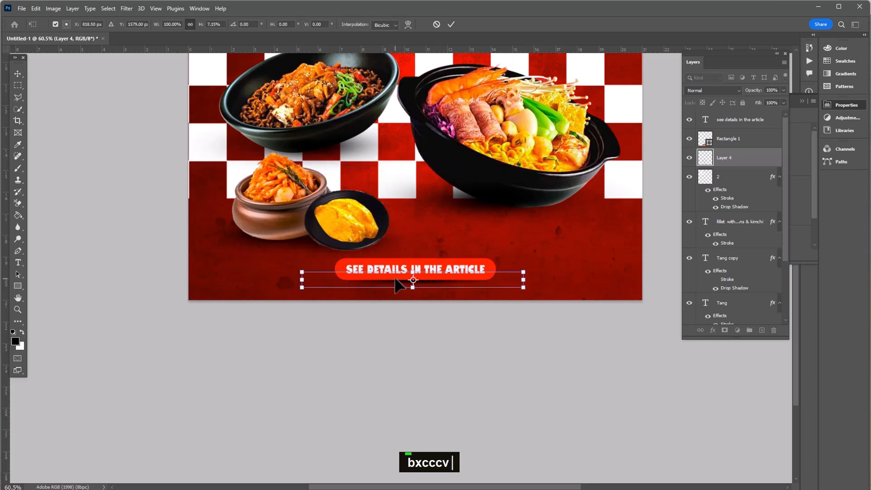
{"action": "key", "text": "Return"}
{"action": "key", "text": "ctrl+a"}
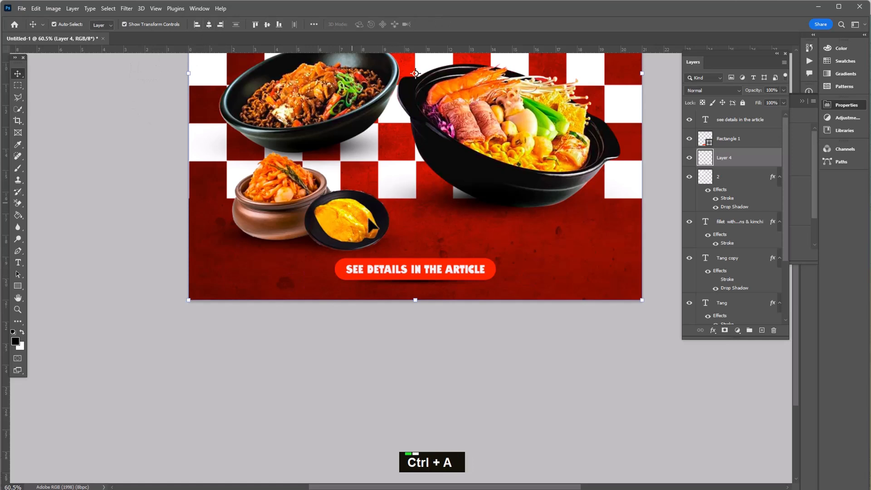
{"action": "key", "text": "ctrl+d"}
Step: Set the bar shadow layer's blending mode to Multiply
{"action": "left_click", "coordinate": [723, 90]}
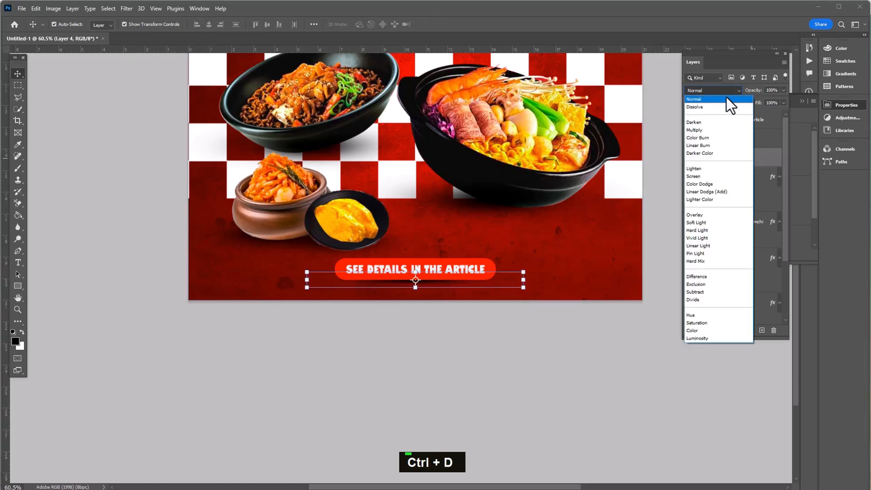
{"action": "left_click", "coordinate": [717, 131]}
{"action": "left_click", "coordinate": [783, 90]}
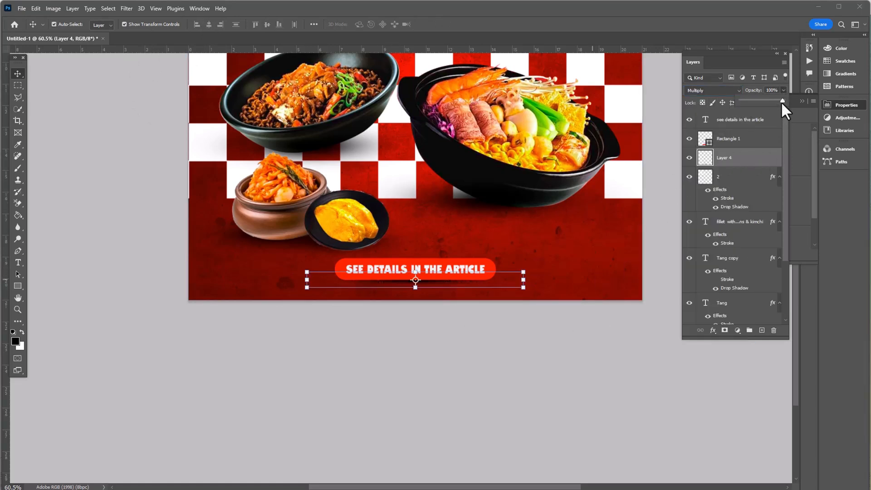
{"action": "left_click", "coordinate": [482, 375]}
{"action": "scroll", "coordinate": [467, 418], "scroll_direction": "down", "scroll_amount": 2, "text": "alt"}
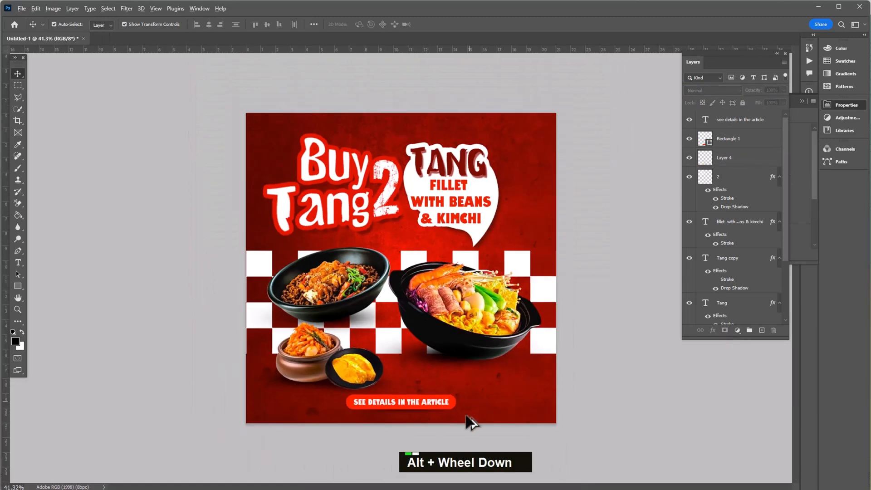
Step: Duplicate the bar's text to the empty area beside the bar and replace the copy's wording with the contact phone number
{"action": "scroll", "coordinate": [424, 326], "scroll_direction": "up", "scroll_amount": 2, "text": "alt"}
{"action": "scroll", "coordinate": [405, 347], "scroll_direction": "up", "scroll_amount": 1}
{"action": "scroll", "coordinate": [405, 347], "scroll_direction": "up", "scroll_amount": 2, "text": "alt"}
{"action": "left_click", "coordinate": [349, 347]}
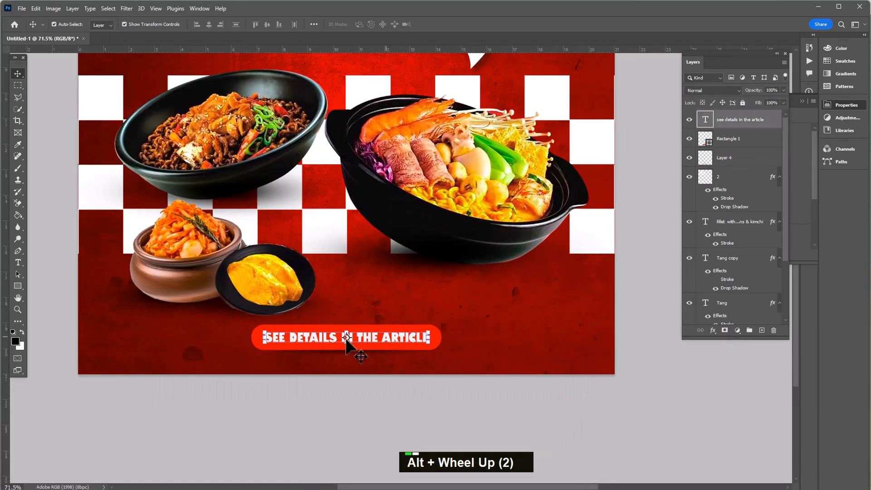
{"action": "left_click_drag", "start_coordinate": [356, 340], "coordinate": [551, 338], "text": "alt"}
{"action": "key", "text": "t"}
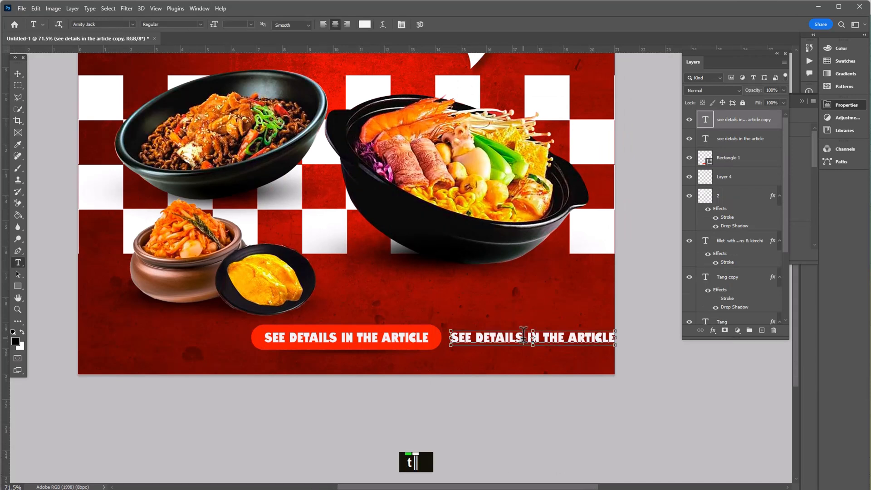
{"action": "triple_click", "coordinate": [523, 338]}
{"action": "type", "text": "+"}
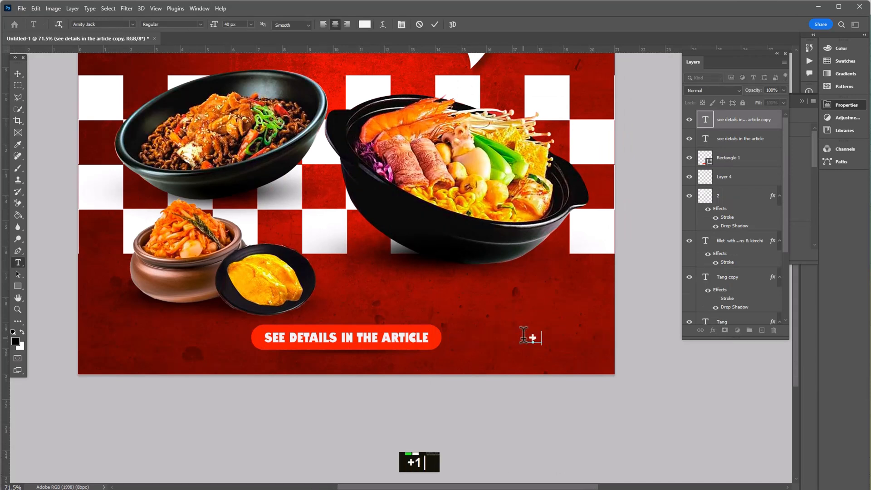
{"action": "type", "text": "123 456 789"}
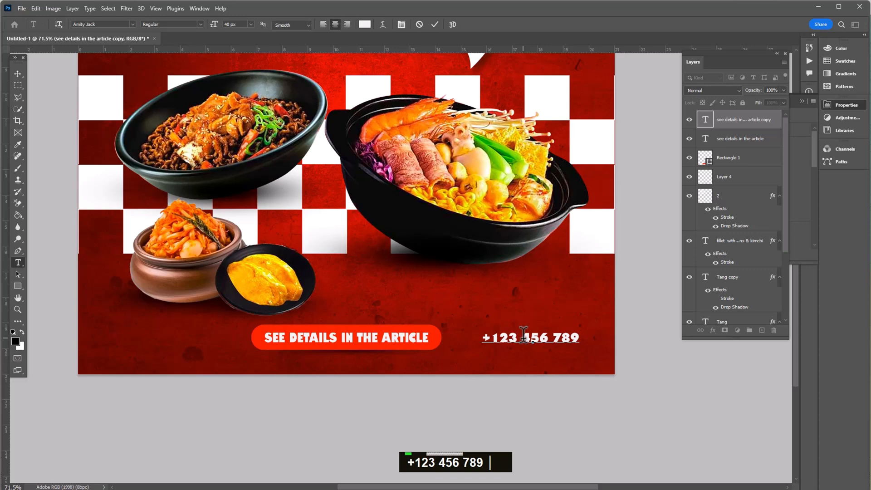
Step: Set the phone number's font to Mont Bold and enlarge it to 68 px
{"action": "key", "text": "ctrl+a"}
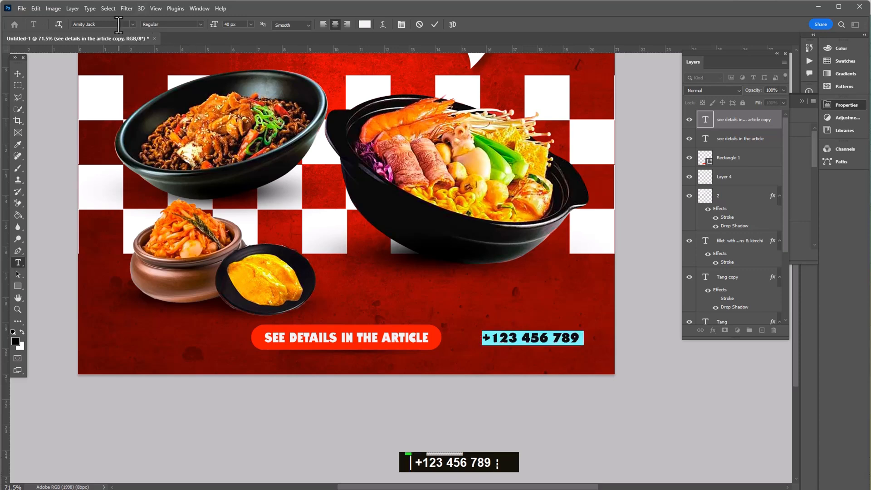
{"action": "type", "text": "mont"}
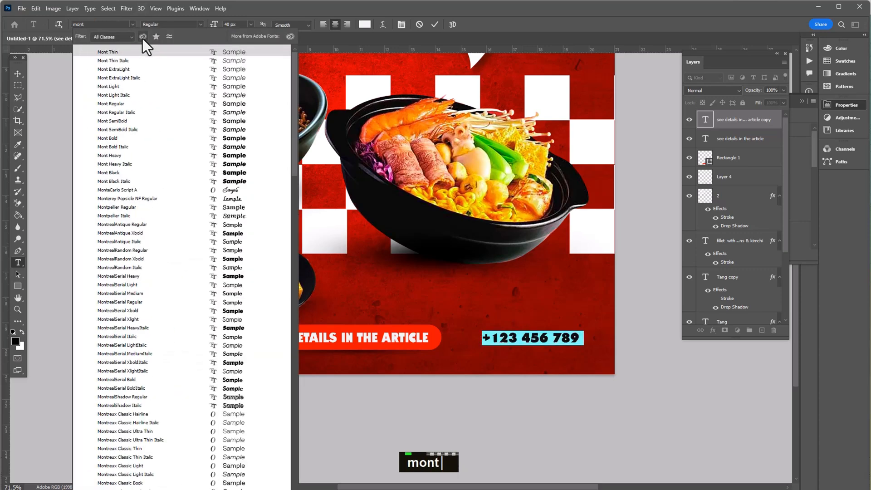
{"action": "left_click", "coordinate": [116, 139]}
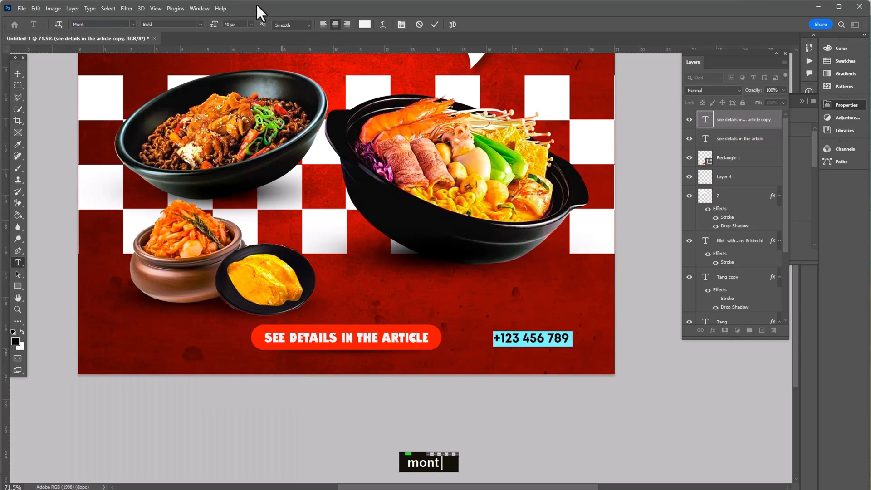
{"action": "scroll", "coordinate": [236, 25], "scroll_direction": "up", "scroll_amount": 1}
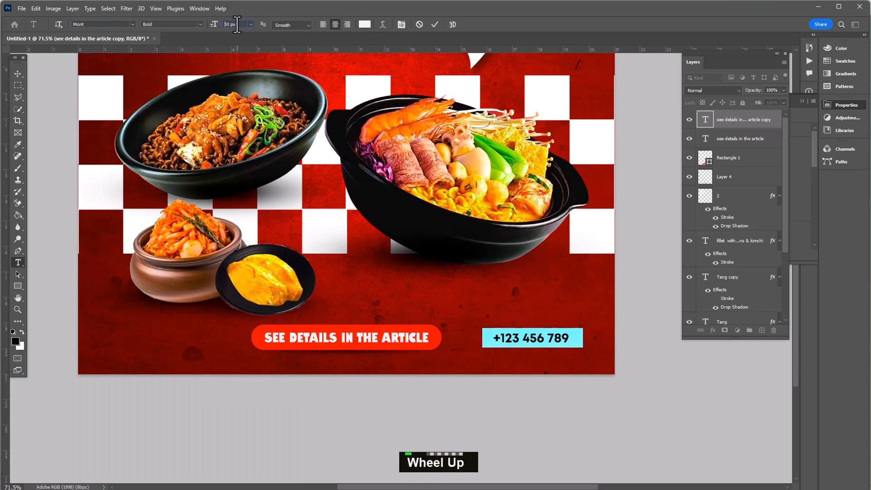
{"action": "scroll", "coordinate": [236, 24], "scroll_direction": "up", "scroll_amount": 10}
{"action": "left_click", "coordinate": [17, 73]}
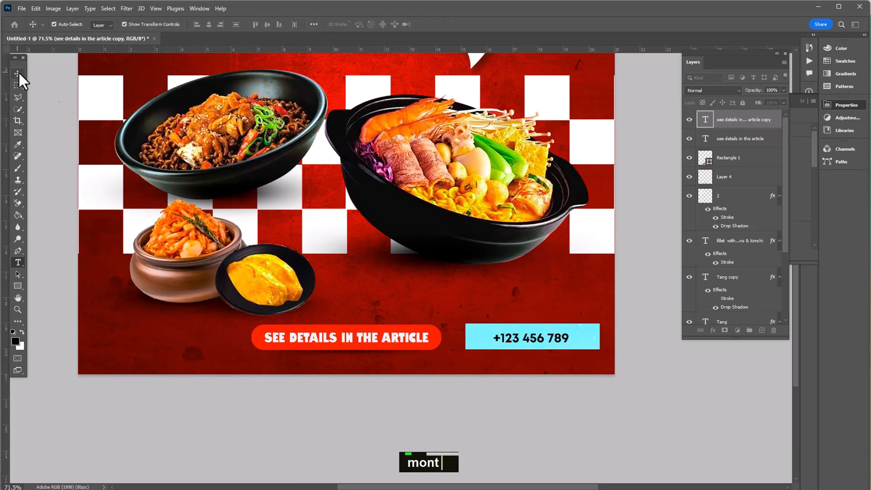
Step: Move the phone number slightly up, duplicate its layer and place the copy directly beneath the original
{"action": "left_click", "coordinate": [604, 418]}
{"action": "left_click_drag", "start_coordinate": [579, 337], "coordinate": [576, 326]}
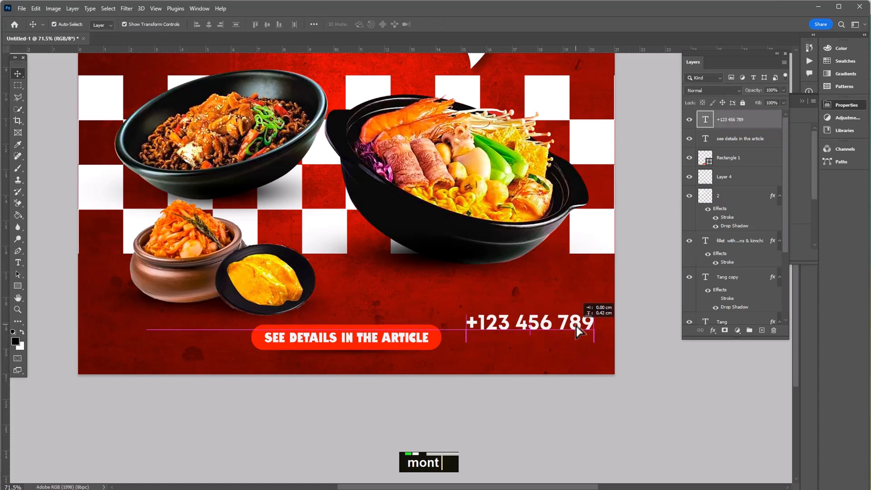
{"action": "left_click_drag", "start_coordinate": [738, 123], "coordinate": [760, 330]}
{"action": "left_click_drag", "start_coordinate": [548, 331], "coordinate": [548, 345]}
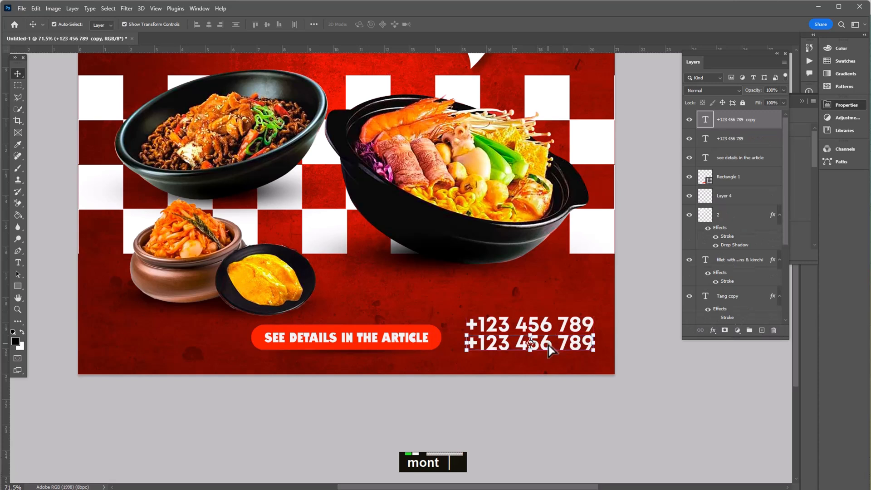
{"action": "key", "text": "t"}
{"action": "triple_click", "coordinate": [521, 345]}
{"action": "type", "text": "www"}
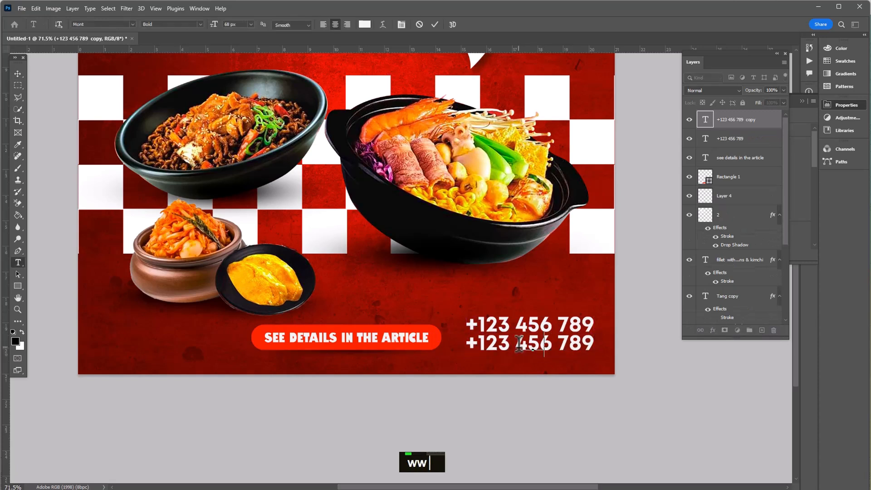
{"action": "type", "text": ".adobetu"}
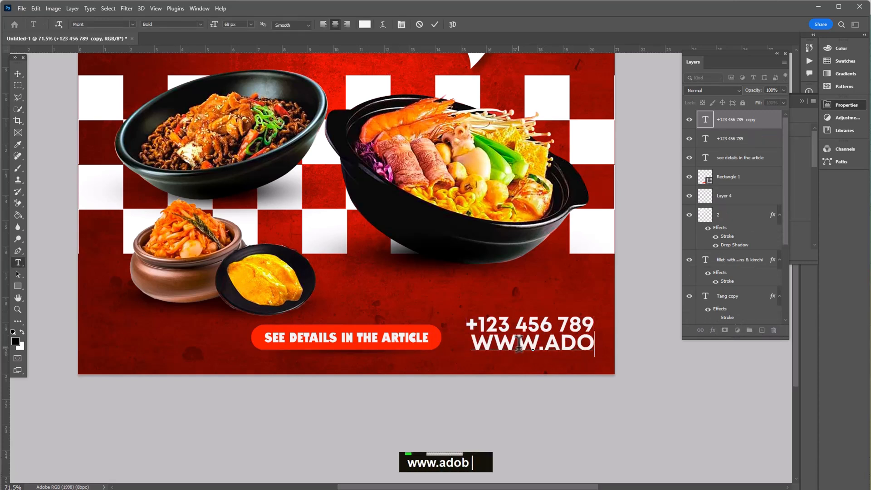
{"action": "type", "text": "toril"}
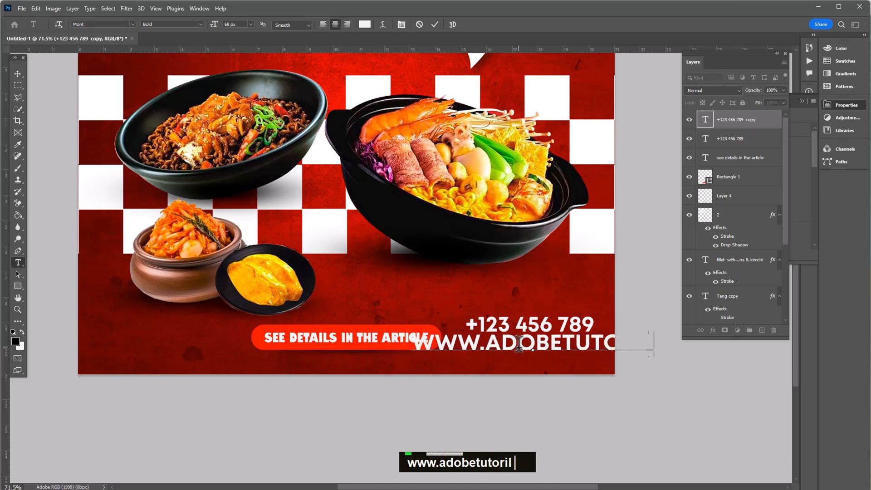
{"action": "type", "text": "al.com"}
{"action": "key", "text": "ctrl+a"}
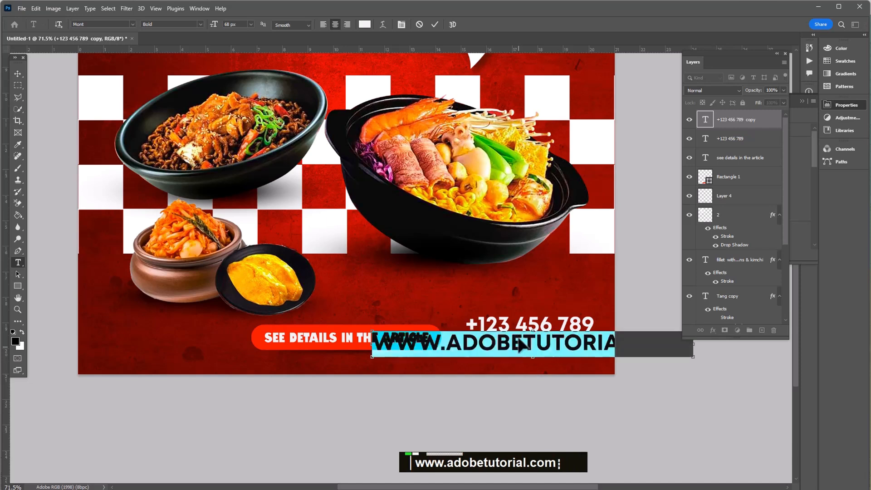
Step: Set the web address to the Regular style at 25 px and move the phone number down closer to it
{"action": "double_click", "coordinate": [195, 27]}
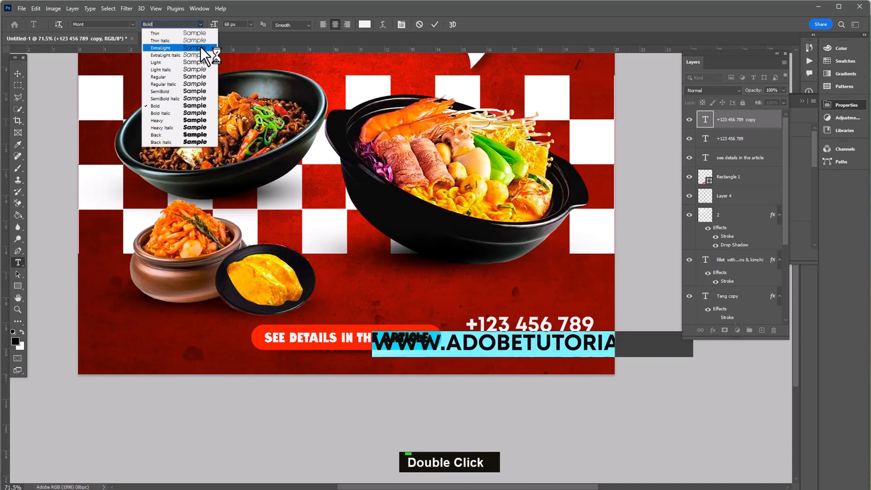
{"action": "left_click", "coordinate": [176, 79]}
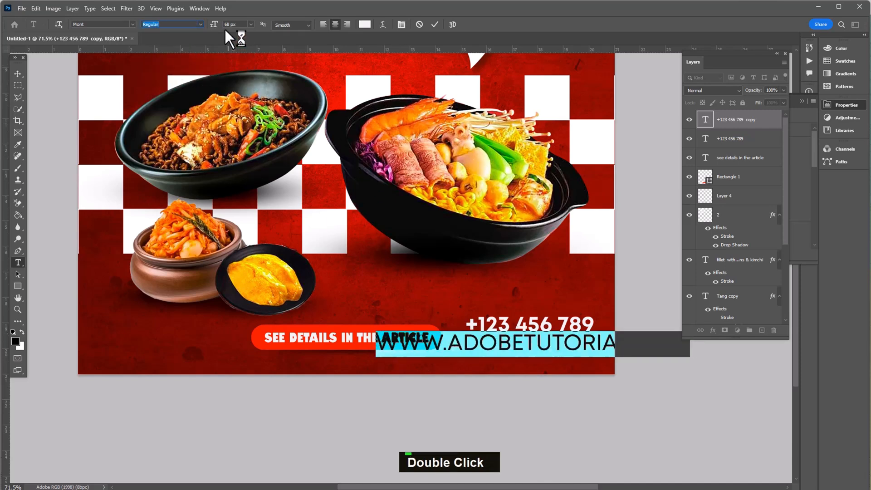
{"action": "left_click_drag", "start_coordinate": [216, 26], "coordinate": [194, 32]}
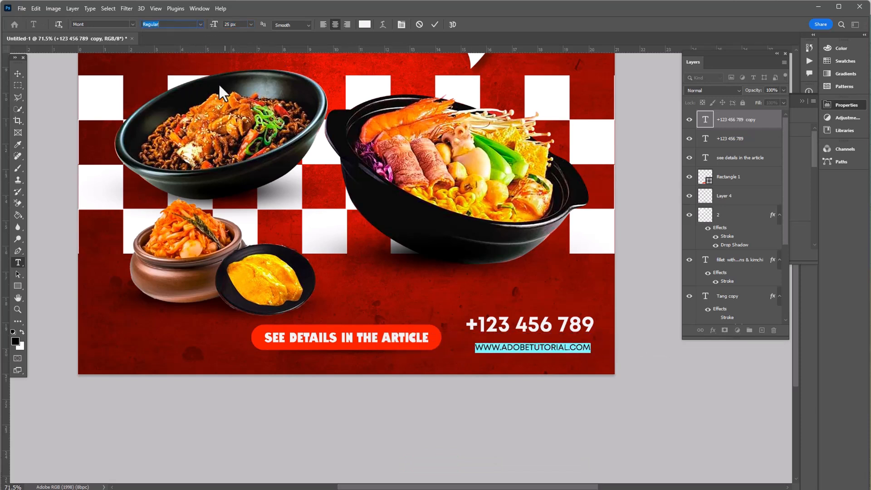
{"action": "left_click", "coordinate": [17, 74]}
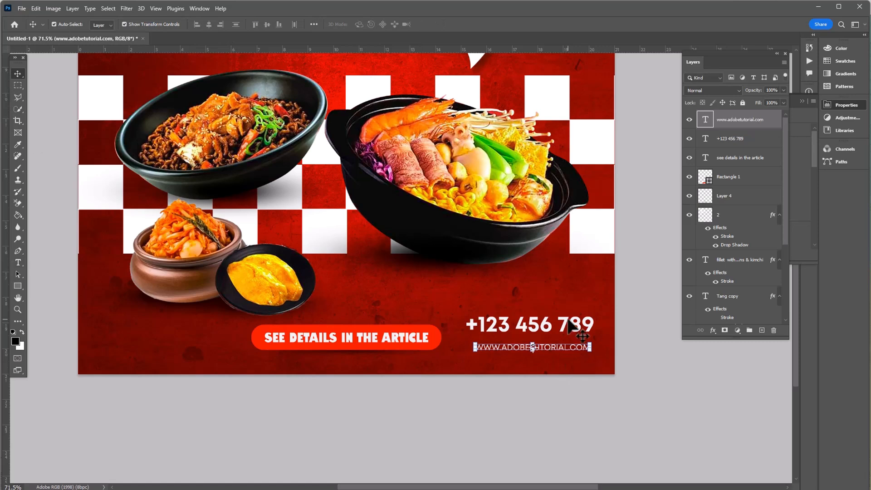
{"action": "left_click_drag", "start_coordinate": [575, 325], "coordinate": [572, 336]}
{"action": "scroll", "coordinate": [478, 416], "scroll_direction": "down", "scroll_amount": 2}
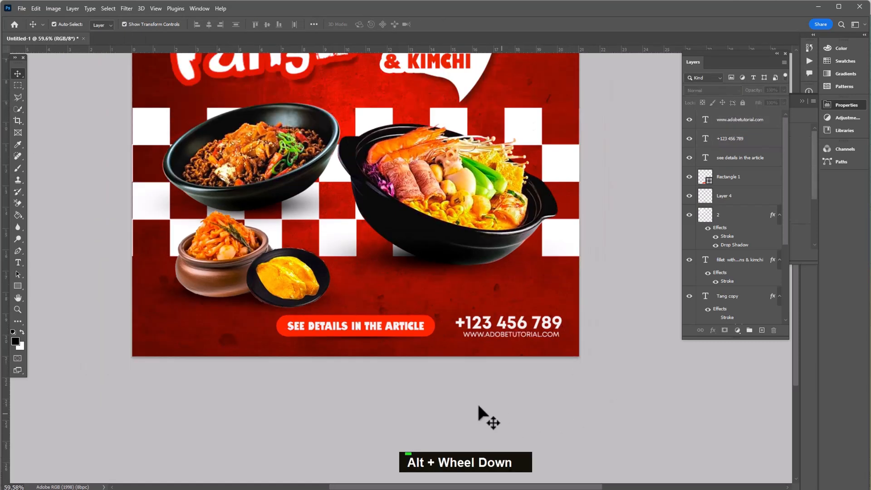
Step: Draw a scalloped 15-sided polygon about 315 px wide over the kimchi pot near the poster's lower-left corner
{"action": "left_click_drag", "start_coordinate": [478, 416], "coordinate": [599, 404]}
{"action": "scroll", "coordinate": [313, 358], "scroll_direction": "up", "scroll_amount": 2}
{"action": "left_click_drag", "start_coordinate": [405, 341], "coordinate": [283, 345]}
{"action": "left_click", "coordinate": [18, 286]}
{"action": "right_click", "coordinate": [18, 286]}
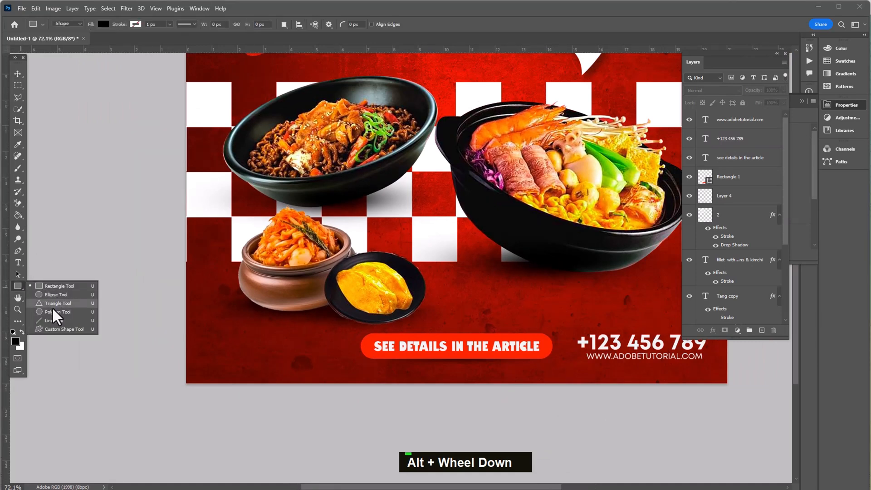
{"action": "left_click", "coordinate": [54, 314]}
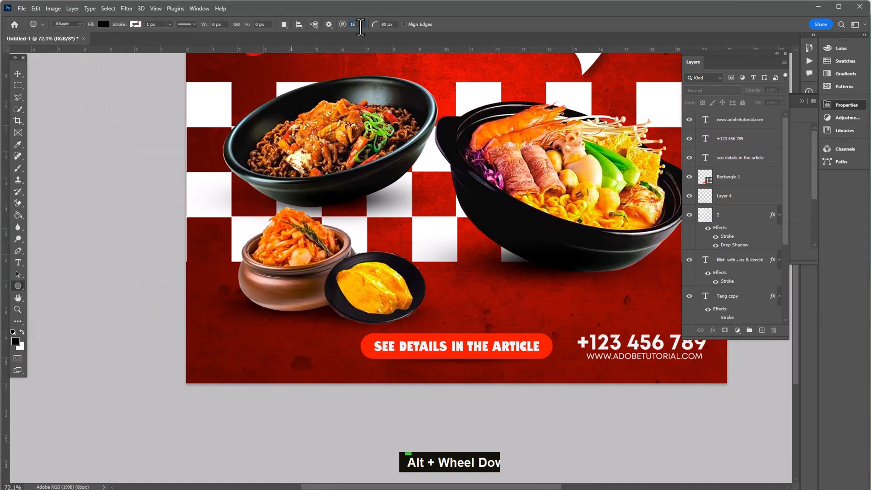
{"action": "left_click_drag", "start_coordinate": [245, 291], "coordinate": [302, 349]}
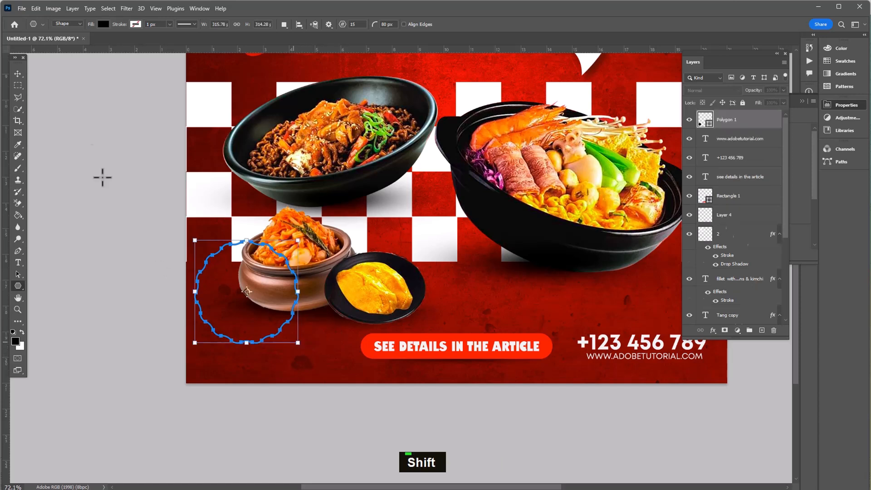
Step: Set the scalloped polygon's fill to red ff0000
{"action": "double_click", "coordinate": [106, 22]}
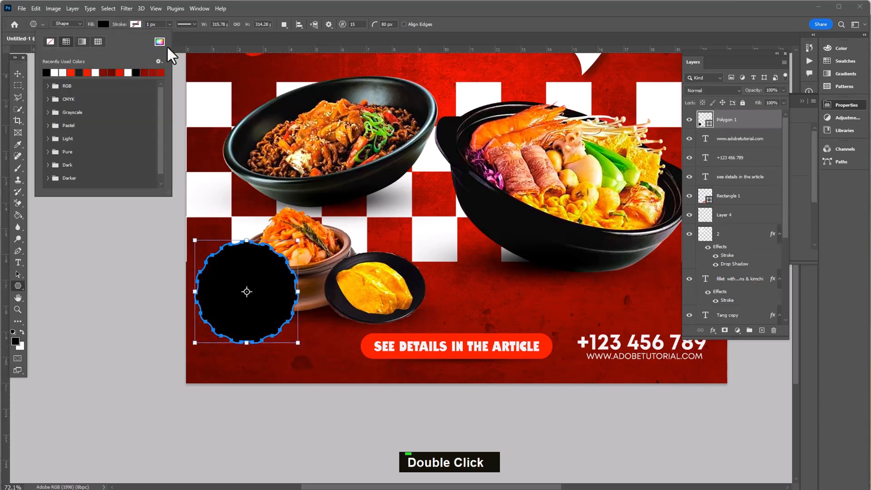
{"action": "left_click", "coordinate": [159, 41]}
{"action": "type", "text": "ee0909"}
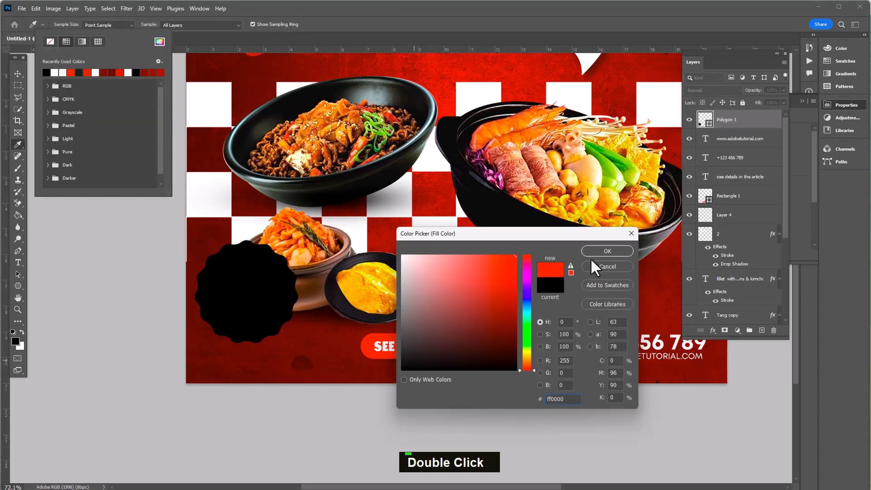
{"action": "left_click", "coordinate": [592, 252]}
Step: Move the red polygon slightly down and right and shrink it to a small badge at the base of the kimchi pot
{"action": "left_click", "coordinate": [17, 73]}
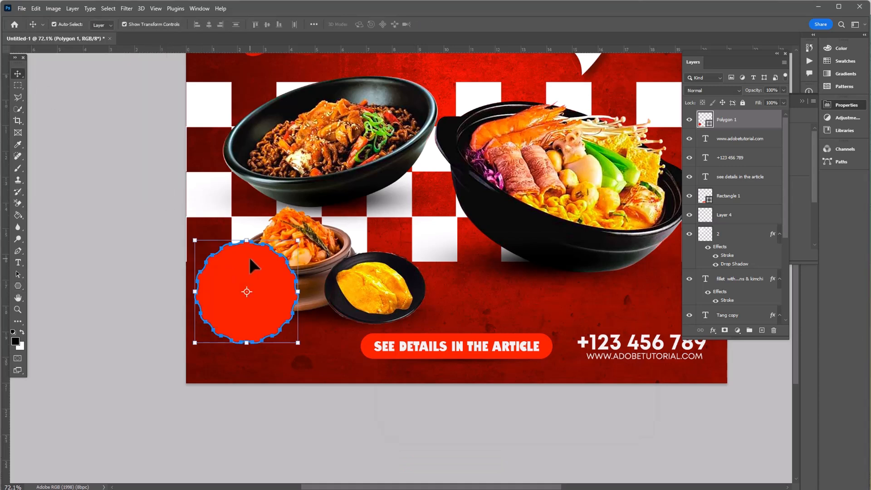
{"action": "left_click_drag", "start_coordinate": [251, 260], "coordinate": [275, 274]}
{"action": "left_click_drag", "start_coordinate": [322, 255], "coordinate": [309, 268]}
{"action": "key", "text": "Return"}
Step: Duplicate the red badge shape and scale the copy down about its centre so it sits inside the original's edge
{"action": "left_click_drag", "start_coordinate": [736, 122], "coordinate": [762, 330]}
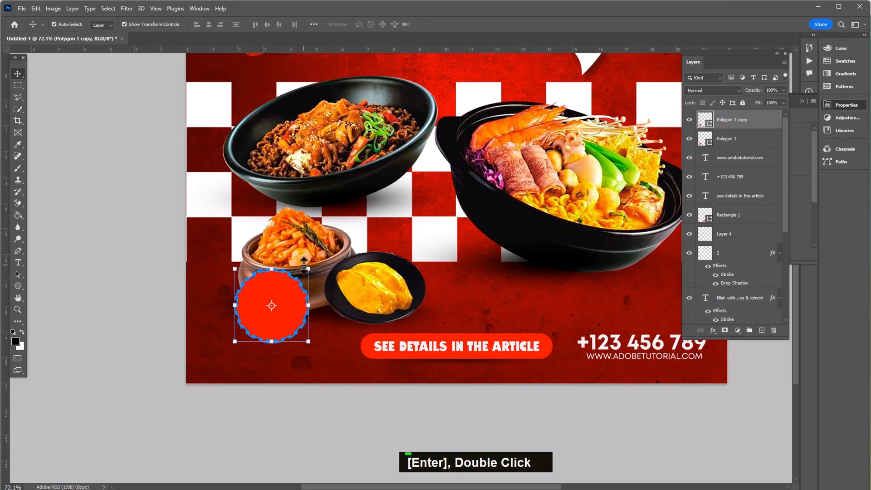
{"action": "left_click_drag", "start_coordinate": [310, 268], "coordinate": [298, 280]}
{"action": "key", "text": "Return"}
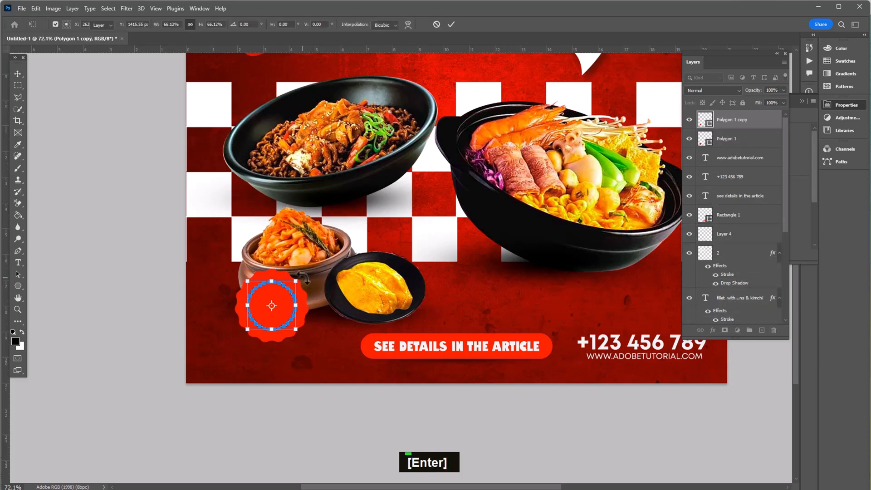
{"action": "scroll", "coordinate": [339, 323], "scroll_direction": "up", "scroll_amount": 3, "text": "alt"}
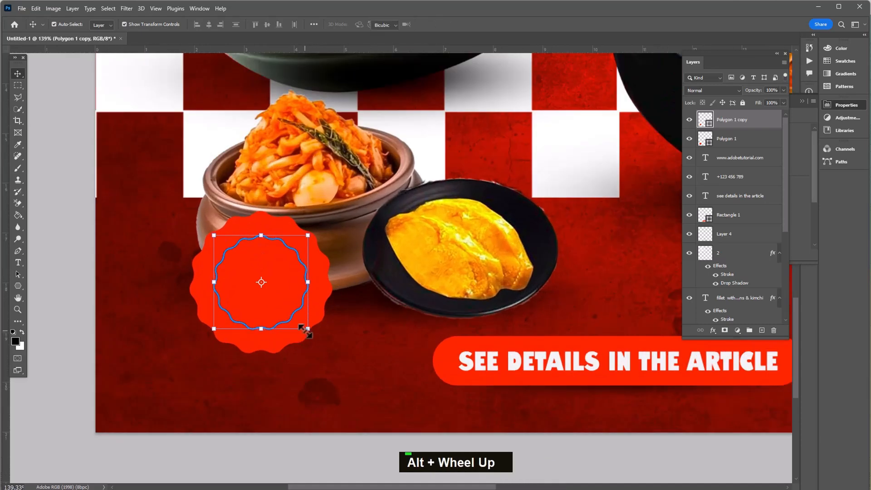
{"action": "left_click", "coordinate": [304, 330]}
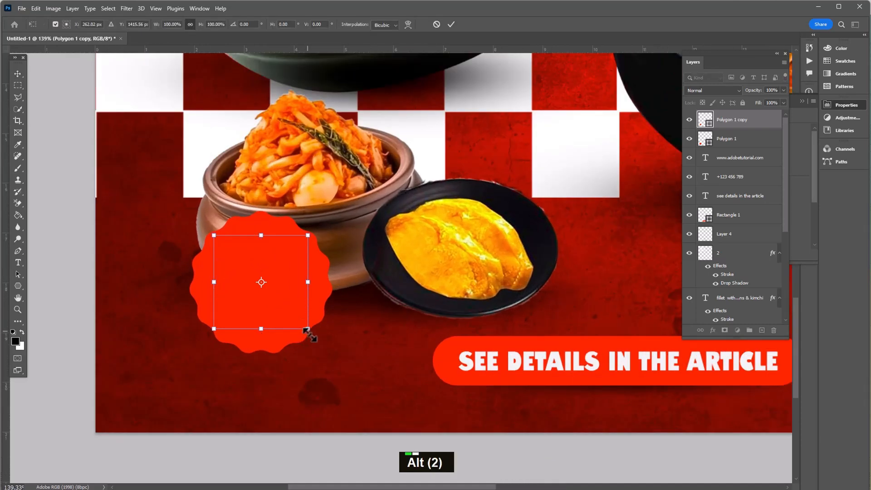
{"action": "left_click_drag", "start_coordinate": [306, 329], "coordinate": [315, 336]}
{"action": "key", "text": "Return"}
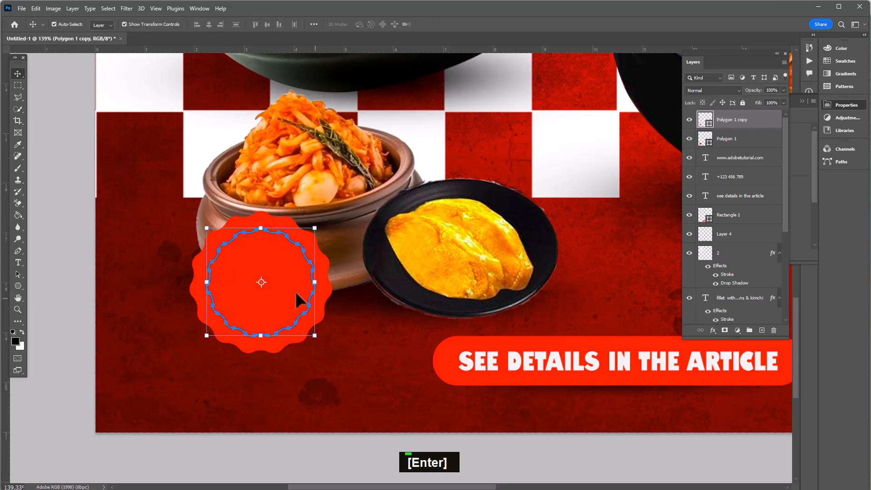
Step: Give the inner badge shape a white stroke 2 px wide
{"action": "key", "text": "u"}
{"action": "left_click", "coordinate": [104, 24]}
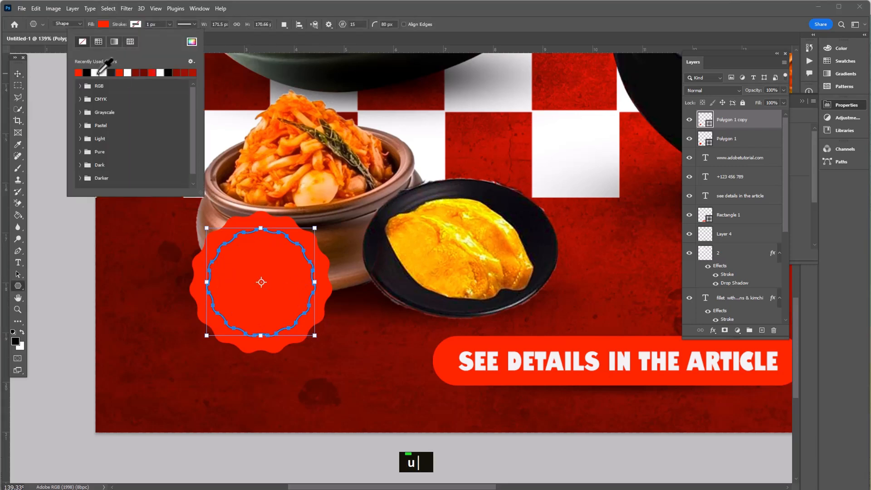
{"action": "left_click", "coordinate": [100, 73]}
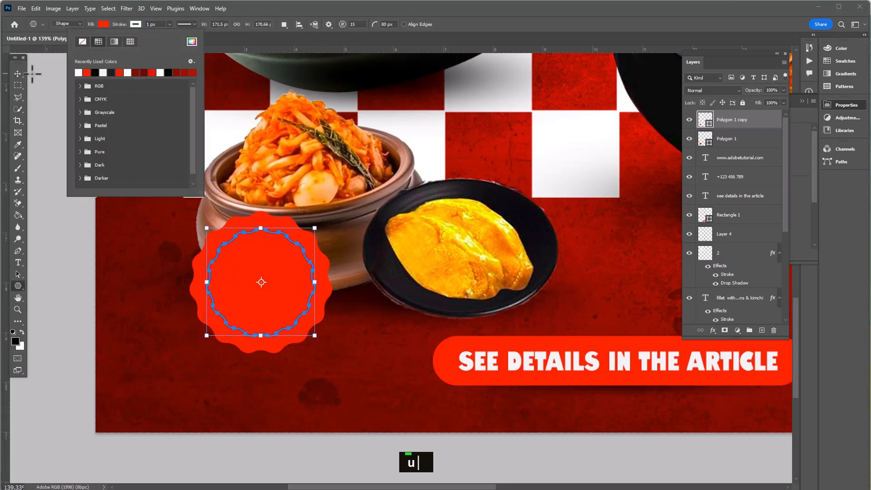
{"action": "left_click", "coordinate": [165, 25]}
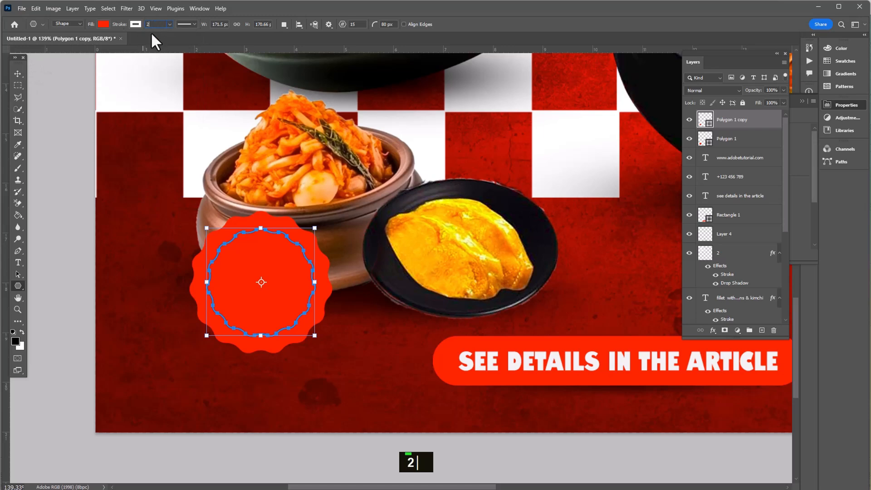
{"action": "key", "text": "Return"}
{"action": "double_click", "coordinate": [17, 74]}
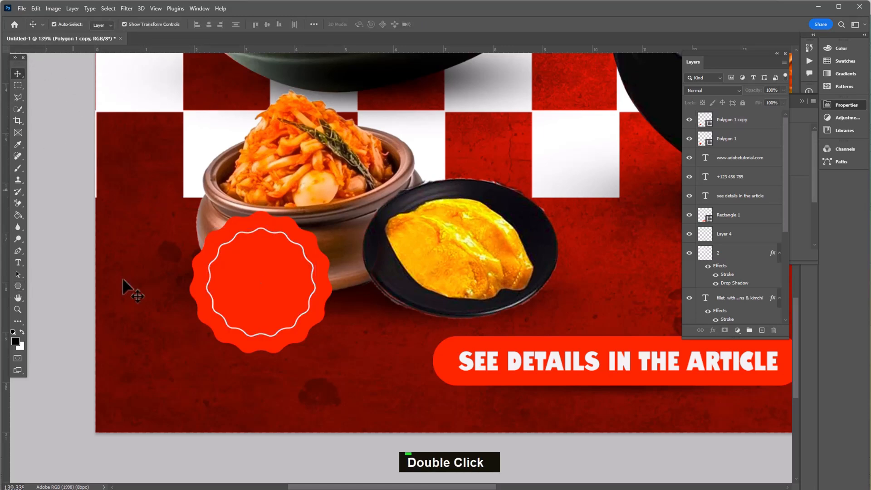
Step: Duplicate the phone number text onto the red badge and bring the copy to the front of the layer stack
{"action": "scroll", "coordinate": [249, 340], "scroll_direction": "up", "scroll_amount": 1}
{"action": "scroll", "coordinate": [383, 326], "scroll_direction": "down", "scroll_amount": 5}
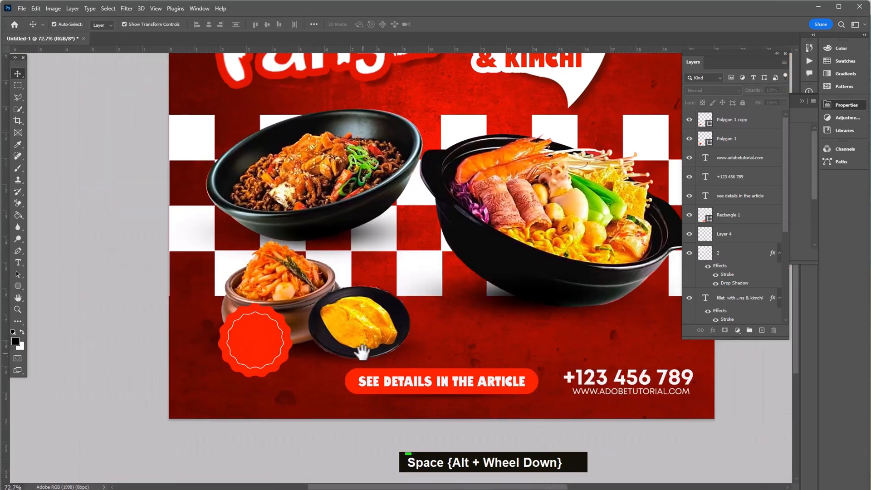
{"action": "left_click_drag", "start_coordinate": [360, 350], "coordinate": [279, 344]}
{"action": "left_click", "coordinate": [635, 383]}
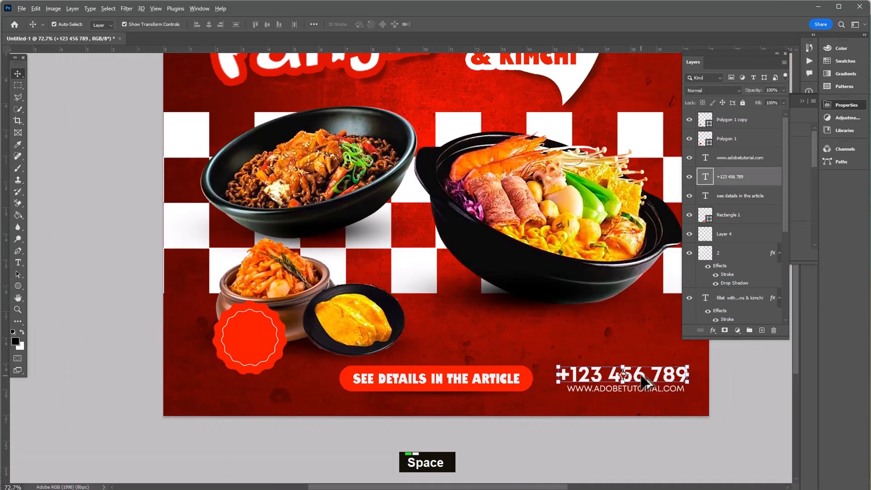
{"action": "left_click_drag", "start_coordinate": [641, 376], "coordinate": [269, 323]}
{"action": "key", "text": "ctrl+shift+bracketright"}
{"action": "key", "text": "t"}
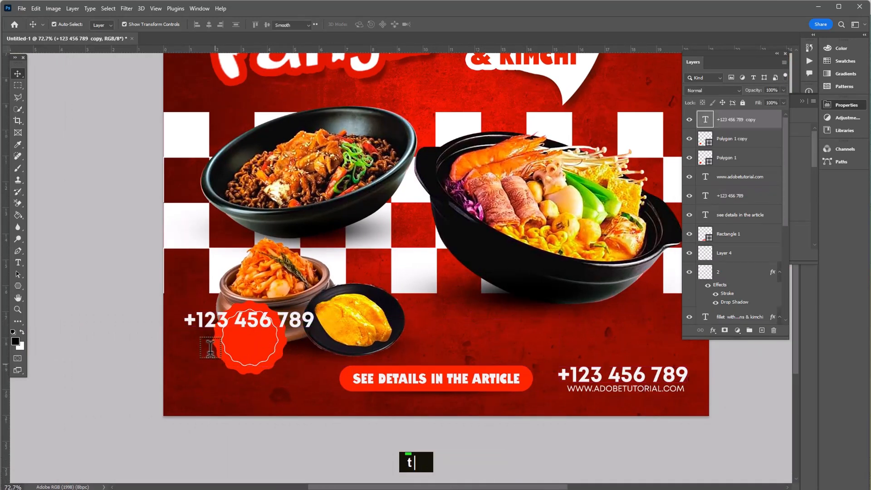
{"action": "triple_click", "coordinate": [220, 325]}
{"action": "type", "text": "M"}
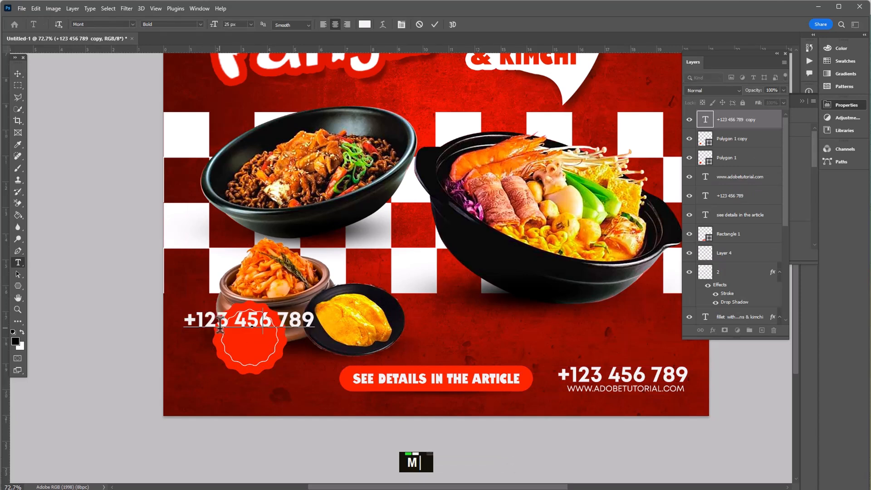
{"action": "type", "text": "onT"}
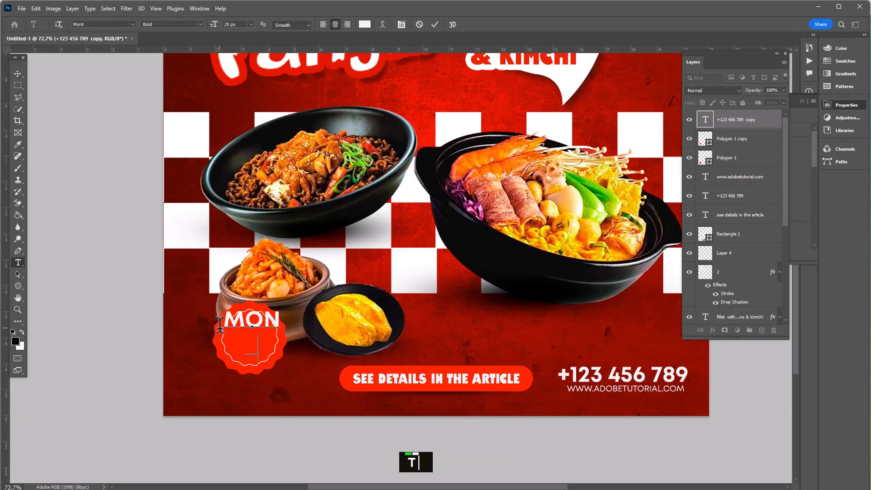
{"action": "type", "text": "ang"}
Step: Set the badge text's font to Mobile Infantry Regular and adjust its size to roughly the width of the inner outline
{"action": "key", "text": "ctrl+a"}
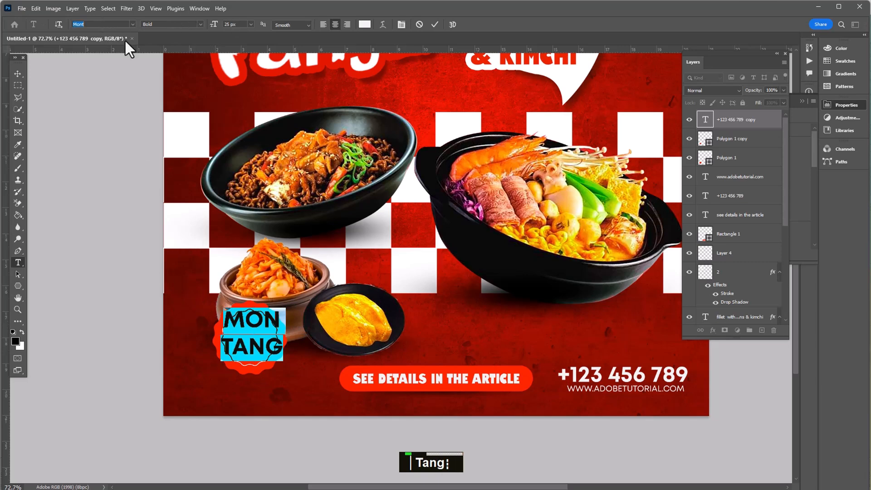
{"action": "type", "text": "Mobile Infantry"}
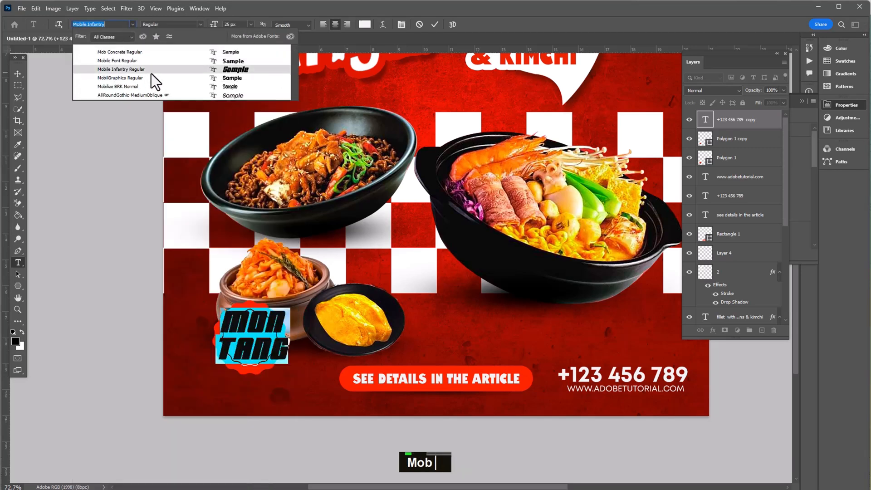
{"action": "left_click", "coordinate": [151, 71]}
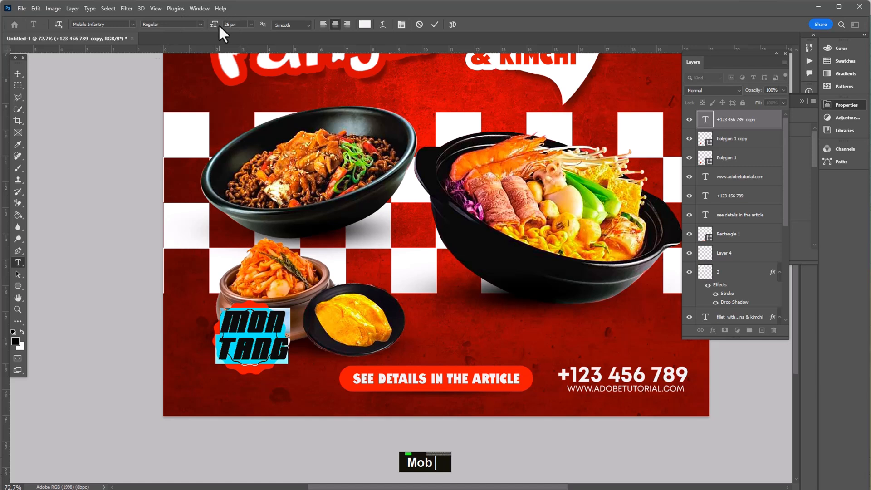
{"action": "left_click_drag", "start_coordinate": [216, 25], "coordinate": [214, 28]}
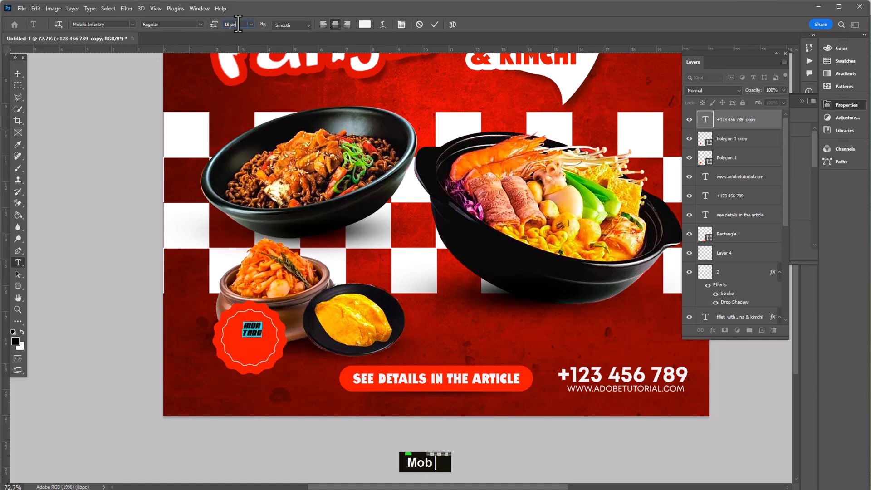
{"action": "scroll", "coordinate": [236, 24], "scroll_direction": "up", "scroll_amount": 6}
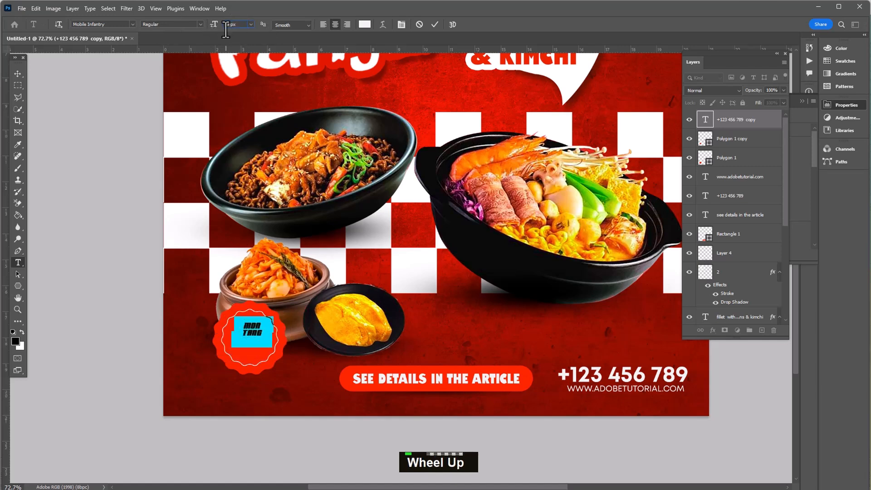
{"action": "scroll", "coordinate": [226, 28], "scroll_direction": "up", "scroll_amount": 10}
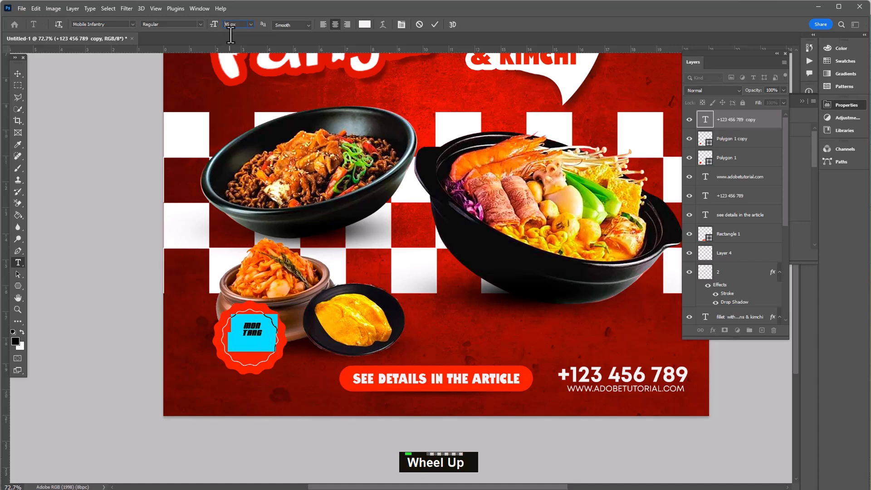
{"action": "left_click", "coordinate": [17, 74]}
Step: Centre the "Mon Tang" text on the badge and scale it down to about 77% so it fits inside the white outline
{"action": "scroll", "coordinate": [254, 336], "scroll_direction": "up", "scroll_amount": 6}
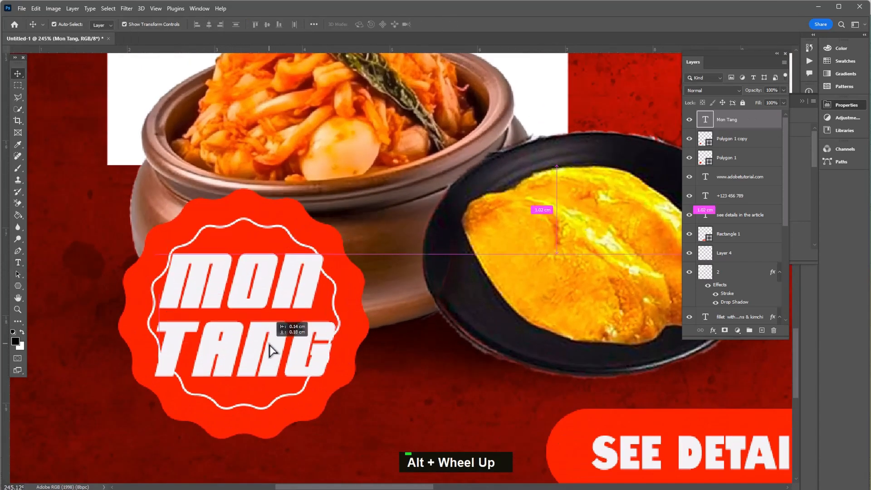
{"action": "left_click_drag", "start_coordinate": [270, 349], "coordinate": [280, 347]}
{"action": "mouse_move", "coordinate": [348, 314]}
{"action": "left_mouse_down"}
{"action": "mouse_move", "coordinate": [335, 327]}
{"action": "mouse_move", "coordinate": [325, 306]}
{"action": "mouse_move", "coordinate": [311, 326]}
{"action": "mouse_move", "coordinate": [334, 311]}
{"action": "left_mouse_up"}
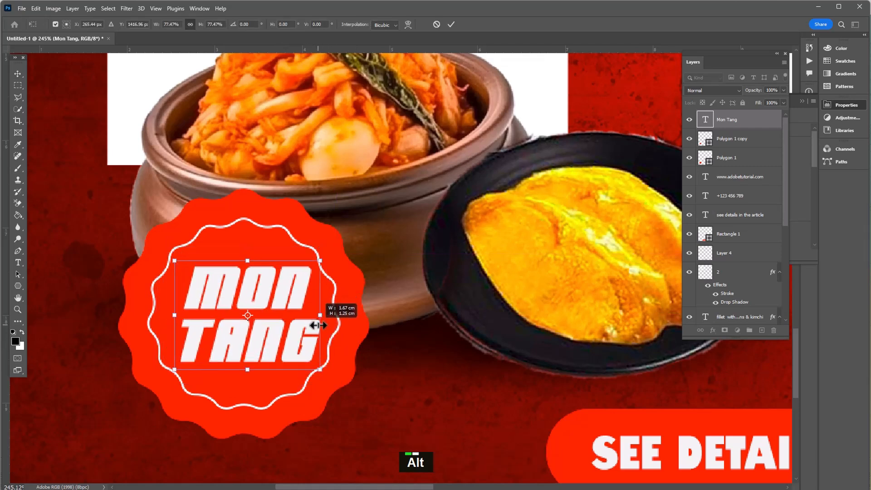
{"action": "key", "text": "Return"}
{"action": "scroll", "coordinate": [342, 416], "scroll_direction": "down", "scroll_amount": 3}
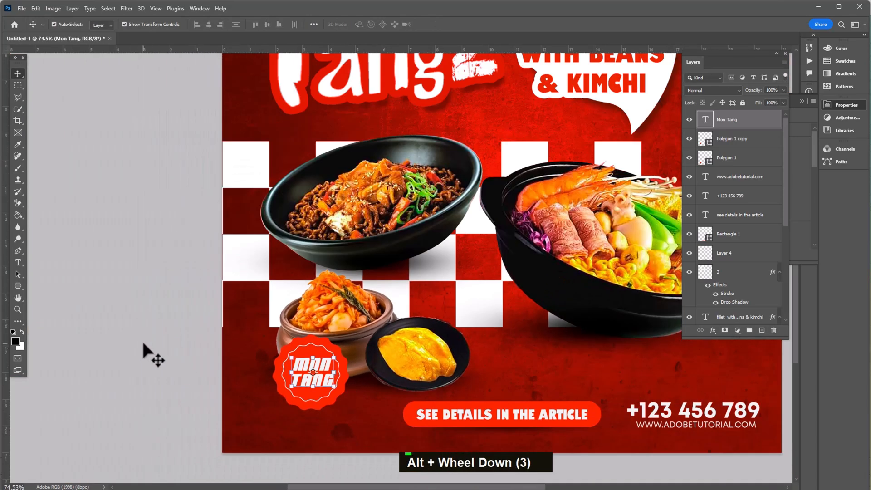
{"action": "left_click", "coordinate": [142, 340]}
{"action": "scroll", "coordinate": [141, 341], "scroll_direction": "down", "scroll_amount": 1}
{"action": "scroll", "coordinate": [307, 422], "scroll_direction": "up", "scroll_amount": 3}
{"action": "left_click_drag", "start_coordinate": [307, 422], "coordinate": [339, 341]}
{"action": "scroll", "coordinate": [281, 381], "scroll_direction": "up", "scroll_amount": 2}
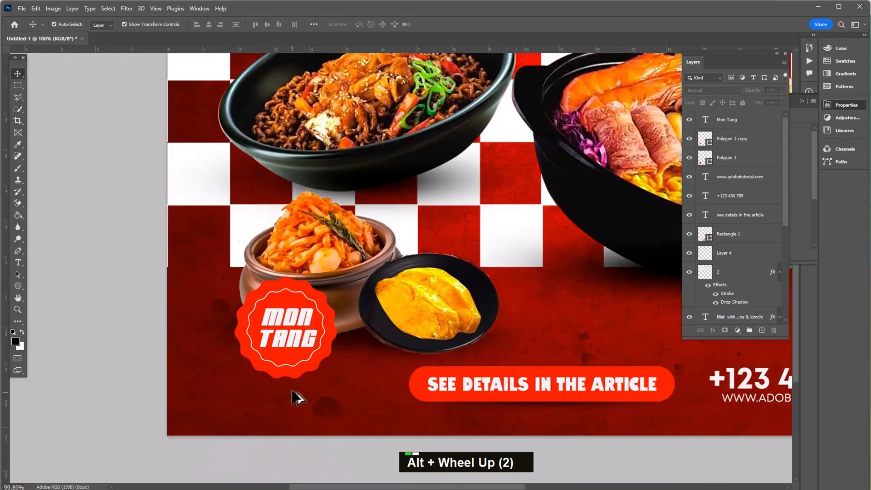
Step: Add a drop shadow to the red badge shape with colour 390101, a distance of 27 px and a slightly reduced size
{"action": "left_click", "coordinate": [333, 314]}
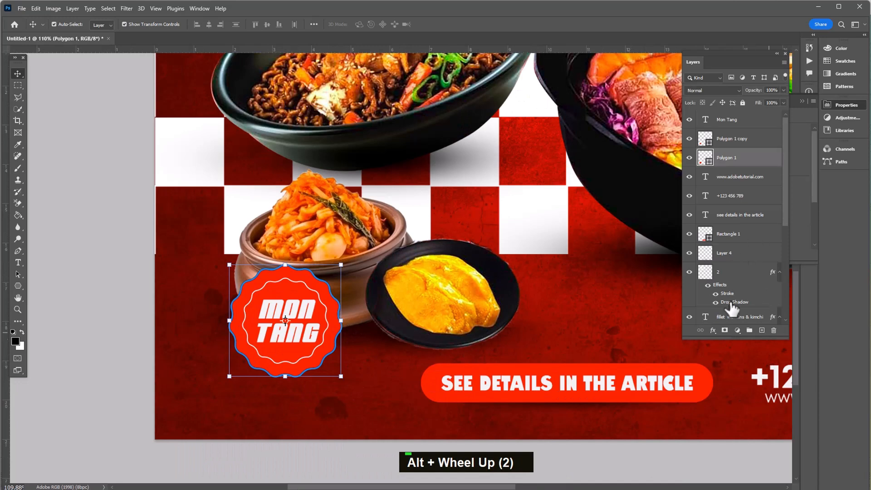
{"action": "left_click", "coordinate": [712, 330]}
{"action": "left_click", "coordinate": [723, 423]}
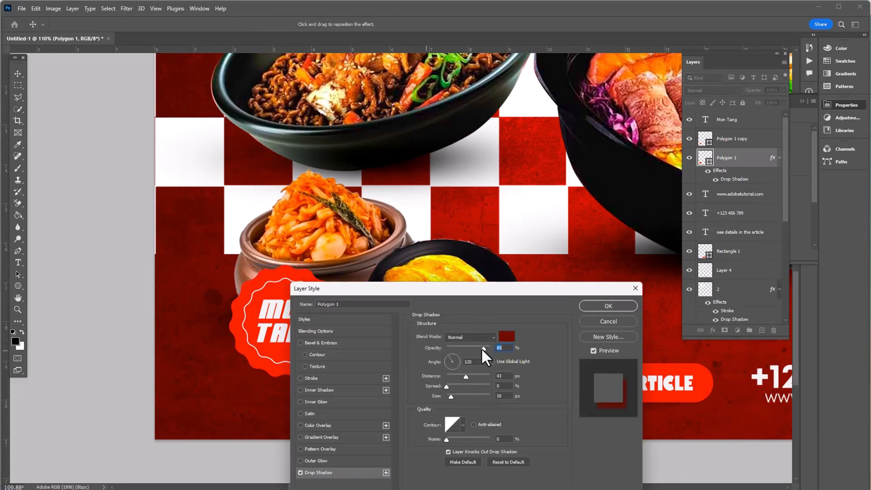
{"action": "left_click", "coordinate": [505, 337]}
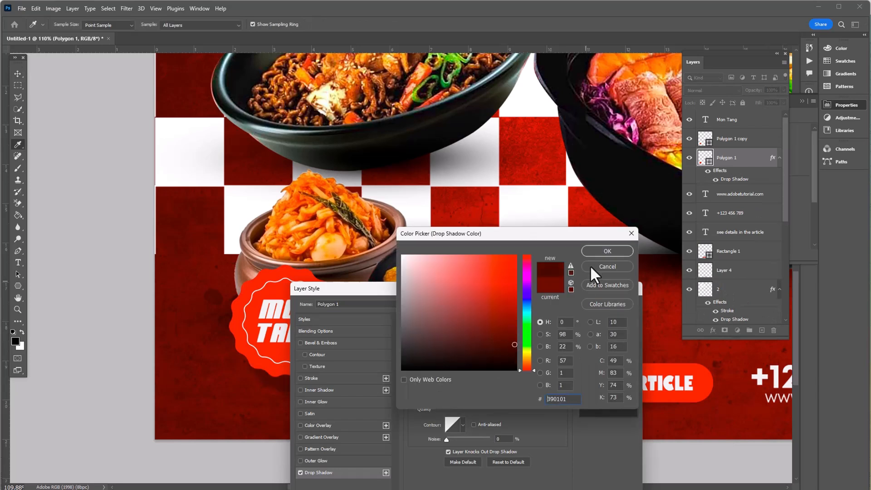
{"action": "left_click", "coordinate": [595, 252]}
{"action": "left_click_drag", "start_coordinate": [469, 377], "coordinate": [460, 376]}
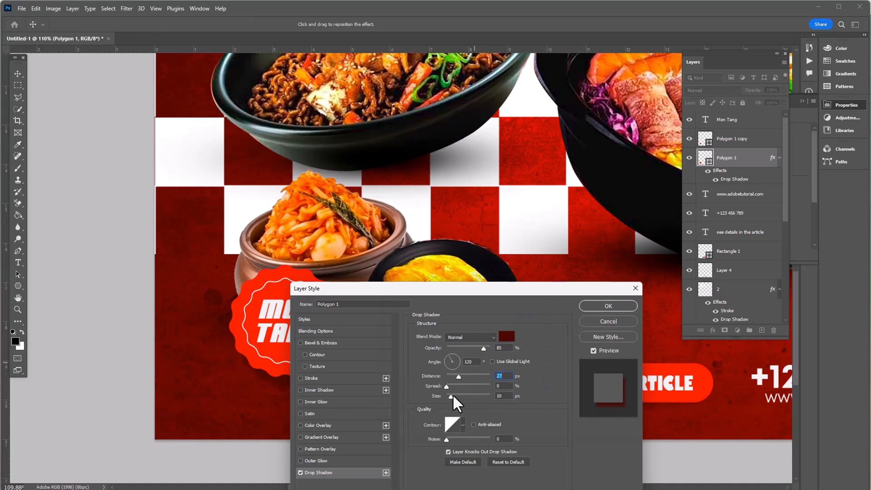
{"action": "left_click_drag", "start_coordinate": [450, 395], "coordinate": [448, 394]}
{"action": "left_click", "coordinate": [606, 307]}
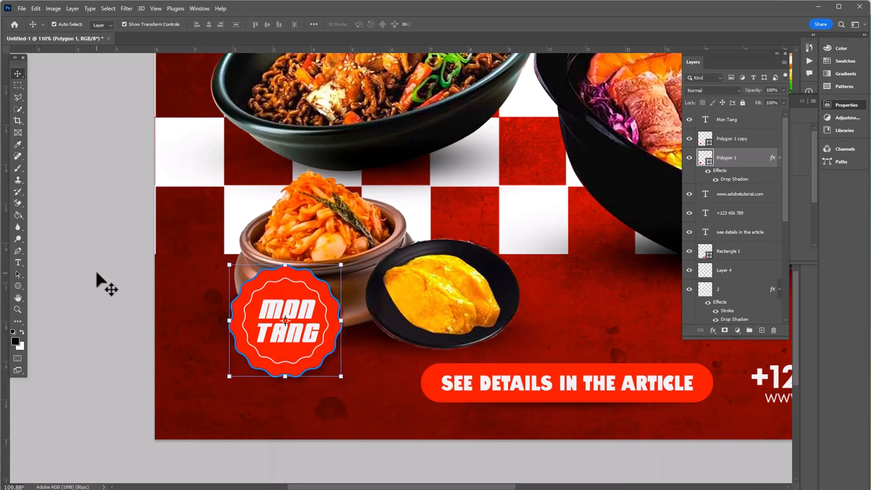
Step: Draw an off-white circle with the Ellipse tool overlapping the poster's upper-right corner
{"action": "key", "text": "ctrl+0"}
{"action": "scroll", "coordinate": [302, 292], "scroll_direction": "down", "scroll_amount": 1, "text": "alt"}
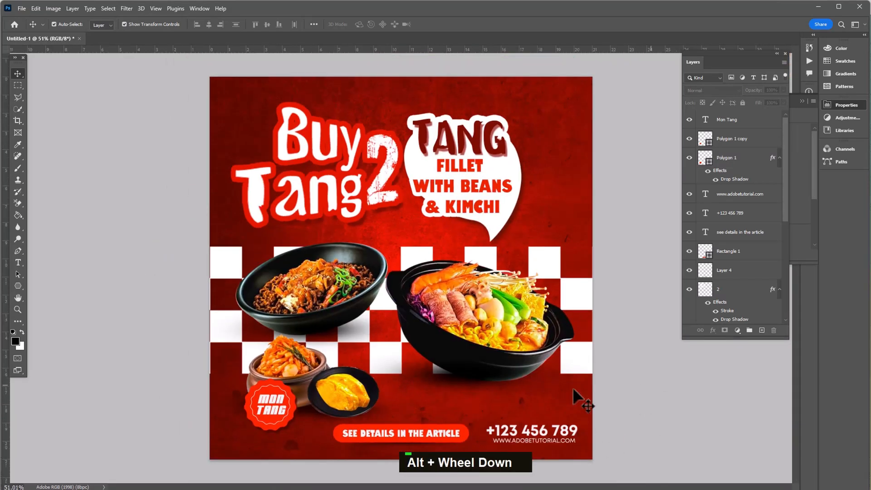
{"action": "scroll", "coordinate": [561, 162], "scroll_direction": "up", "scroll_amount": 1, "text": "alt"}
{"action": "key", "text": "space"}
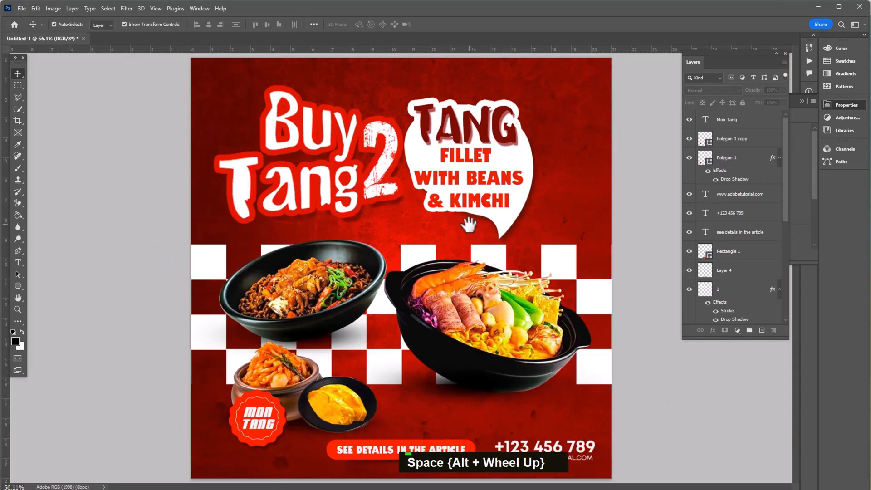
{"action": "scroll", "coordinate": [411, 178], "scroll_direction": "down", "scroll_amount": 1, "text": "alt"}
{"action": "right_click", "coordinate": [22, 286]}
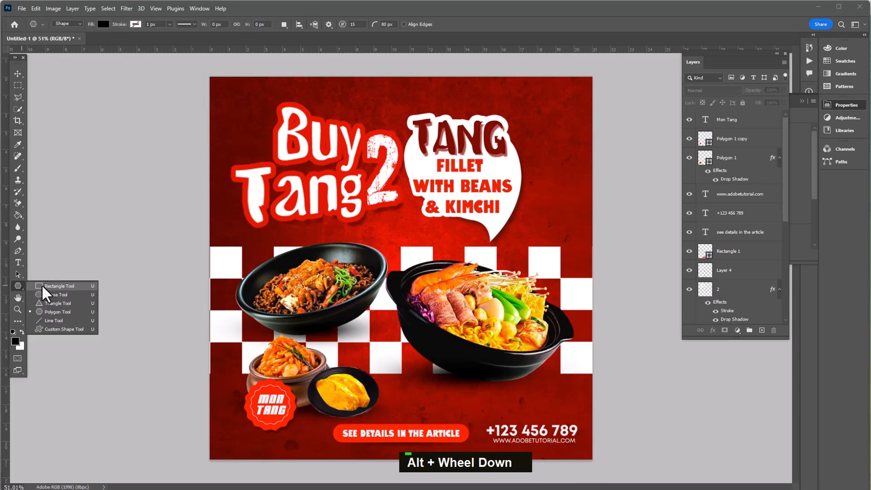
{"action": "left_click", "coordinate": [56, 296]}
{"action": "scroll", "coordinate": [394, 235], "scroll_direction": "down", "scroll_amount": 2, "text": "alt"}
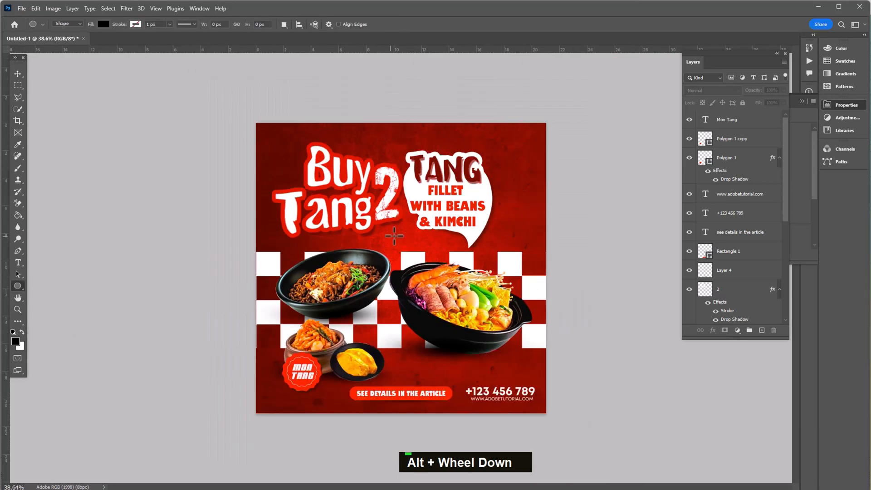
{"action": "left_click", "coordinate": [104, 25]}
{"action": "left_click_drag", "start_coordinate": [480, 92], "coordinate": [591, 233], "text": "shift"}
{"action": "left_click", "coordinate": [18, 74]}
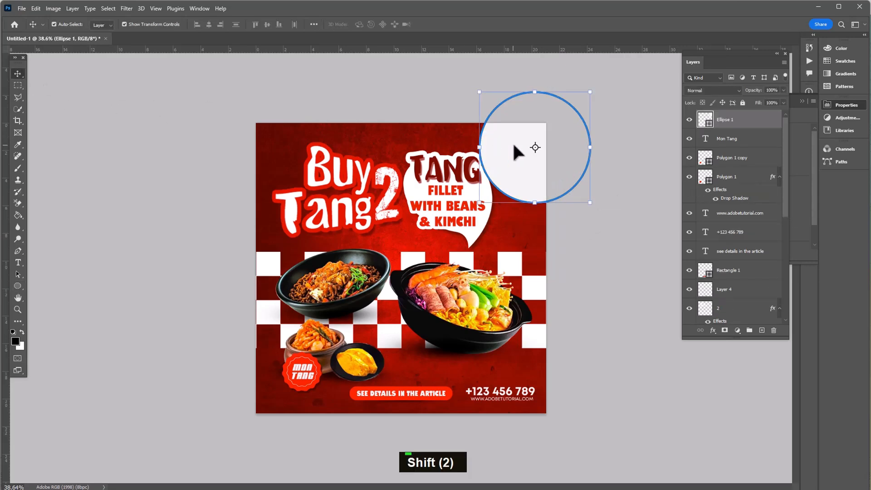
Step: Move the off-white circle so that it sits partly outside the poster's upper-right corner
{"action": "left_click_drag", "start_coordinate": [517, 150], "coordinate": [521, 138]}
{"action": "left_click", "coordinate": [646, 304]}
{"action": "scroll", "coordinate": [524, 159], "scroll_direction": "up", "scroll_amount": 1}
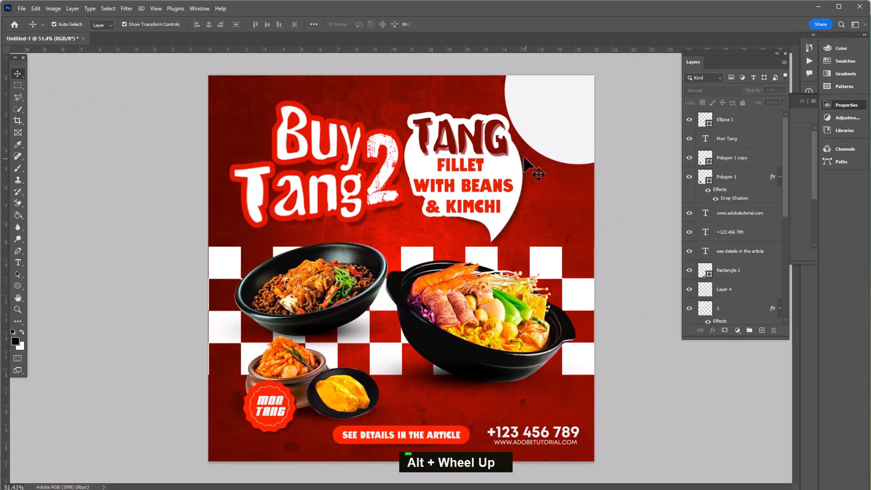
{"action": "key", "text": "space"}
Step: Open Food-Logo-Graphics-1-70.jpg and cut out its black chef-hat logo with the Magic Wand
{"action": "left_click", "coordinate": [21, 9]}
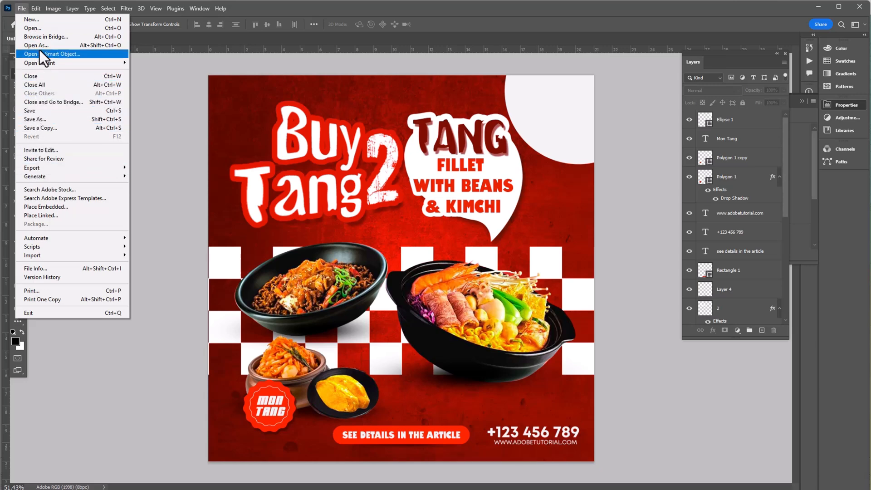
{"action": "left_click", "coordinate": [38, 27]}
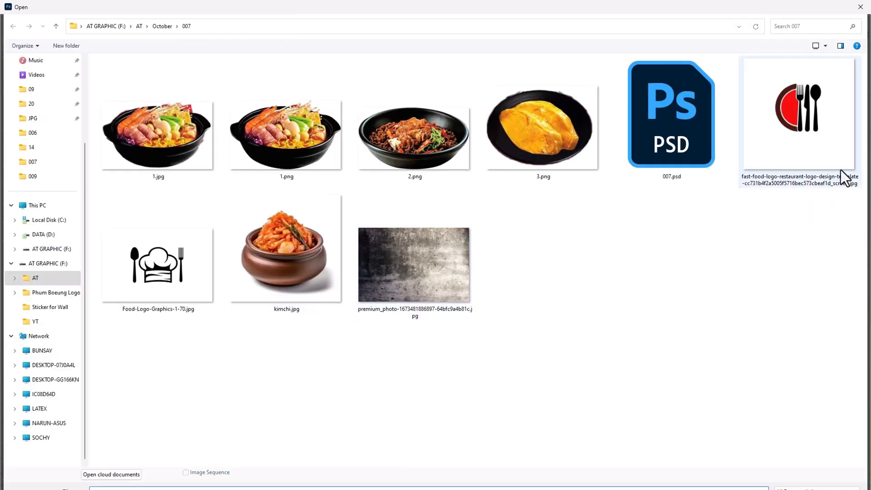
{"action": "double_click", "coordinate": [186, 304]}
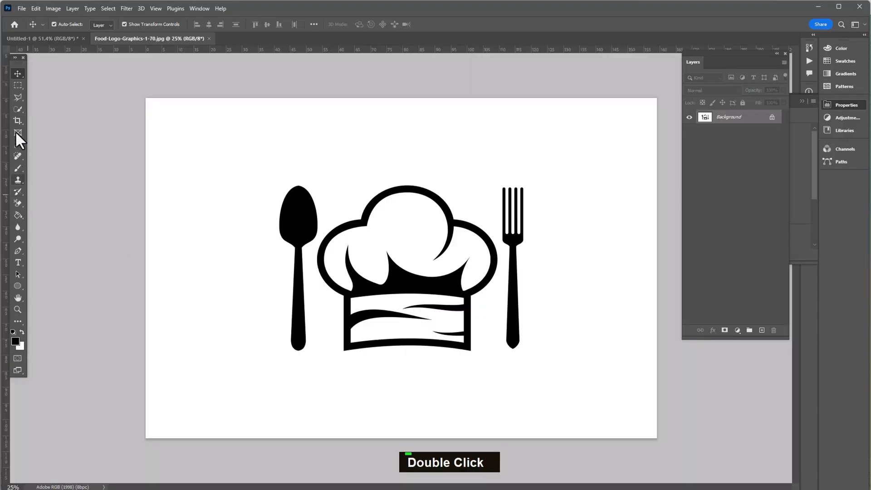
{"action": "right_click", "coordinate": [17, 109]}
{"action": "left_click", "coordinate": [64, 128]}
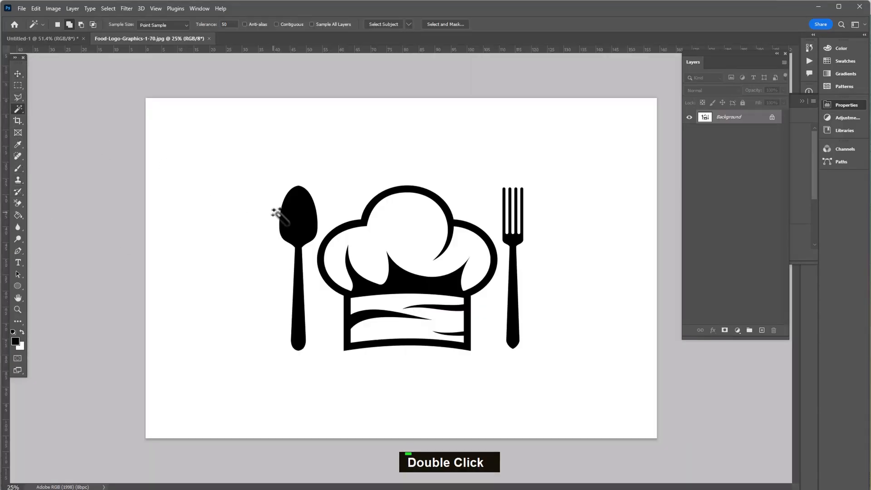
{"action": "key", "text": "ctrl+x"}
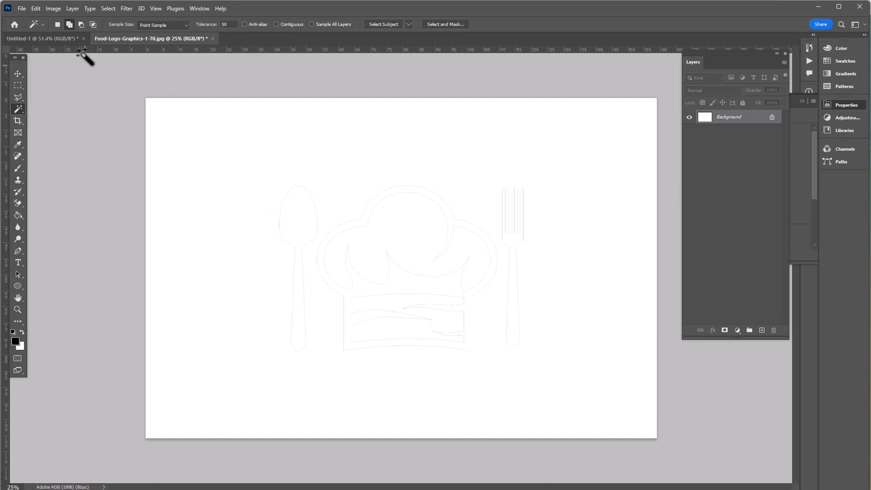
Step: Paste the chef-hat logo into the poster, scale it down and place it inside the off-white corner circle
{"action": "left_click", "coordinate": [67, 42]}
{"action": "key", "text": "ctrl+v"}
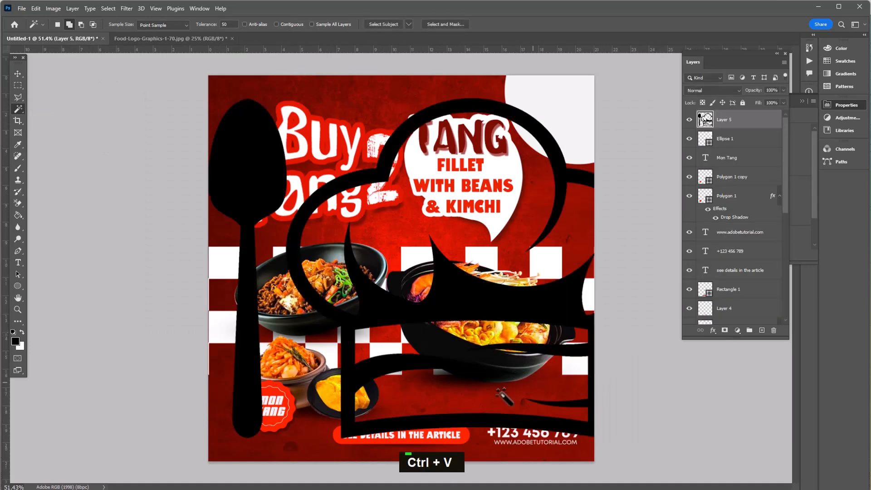
{"action": "key", "text": "v"}
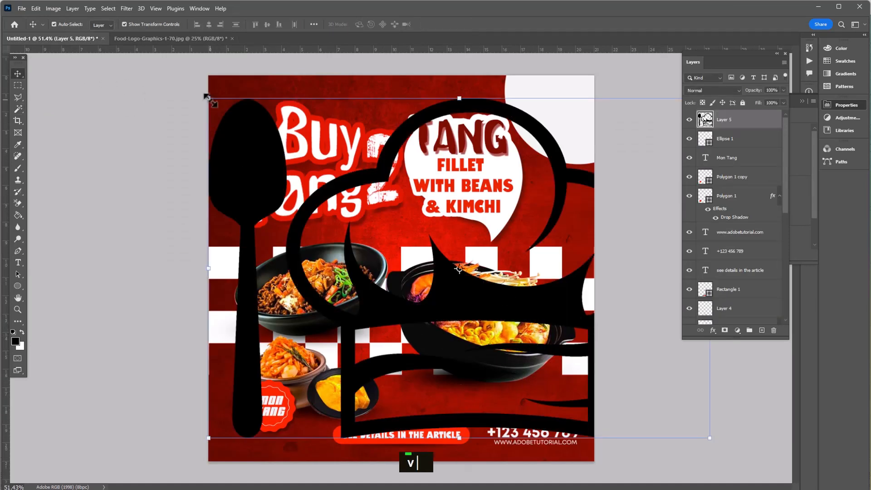
{"action": "left_click_drag", "start_coordinate": [207, 97], "coordinate": [426, 245]}
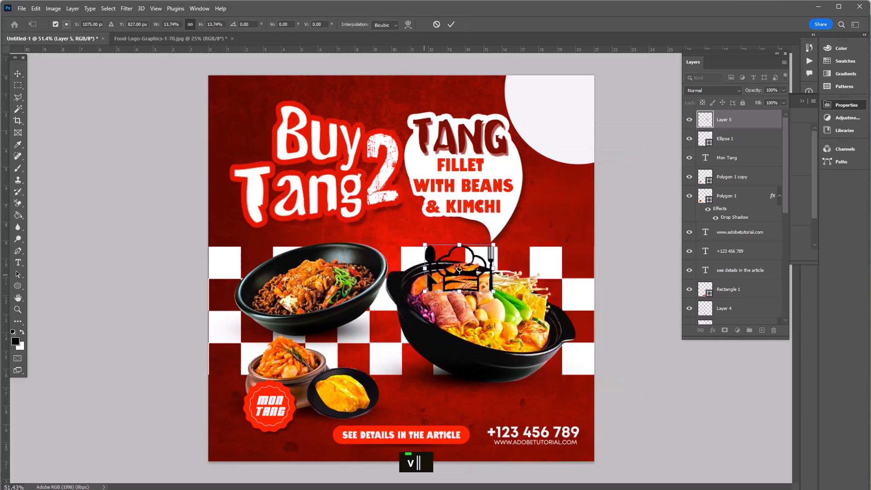
{"action": "left_click_drag", "start_coordinate": [459, 269], "coordinate": [535, 133]}
{"action": "key", "text": "Return"}
{"action": "key", "text": "v"}
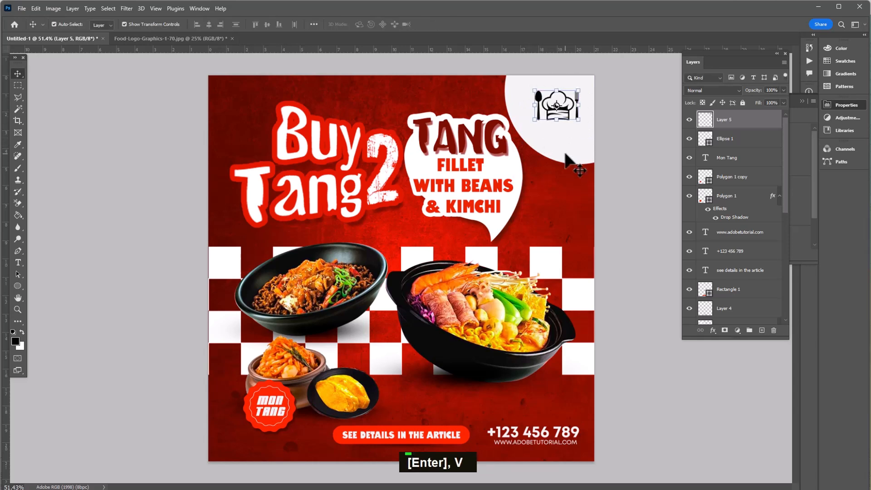
Step: Shift the corner circle up and to the right, and scale the headline and speech bubble up together to about 106%
{"action": "left_click_drag", "start_coordinate": [568, 158], "coordinate": [564, 126]}
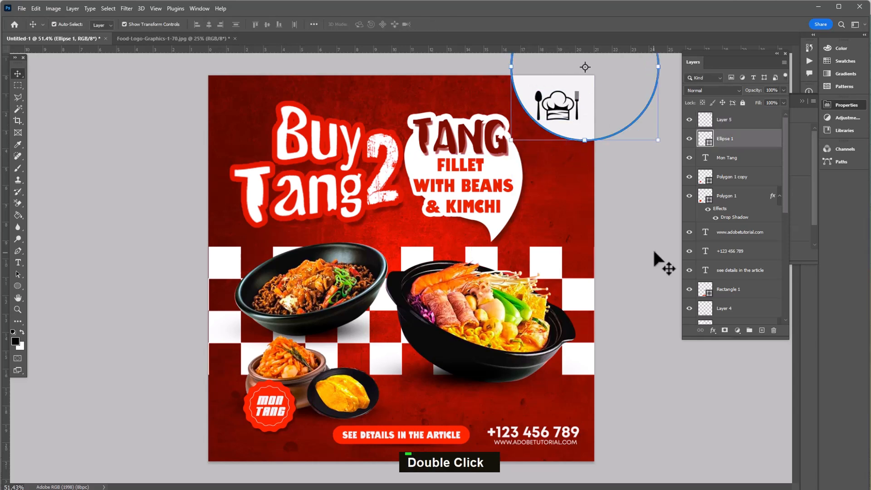
{"action": "left_click_drag", "start_coordinate": [157, 126], "coordinate": [460, 203]}
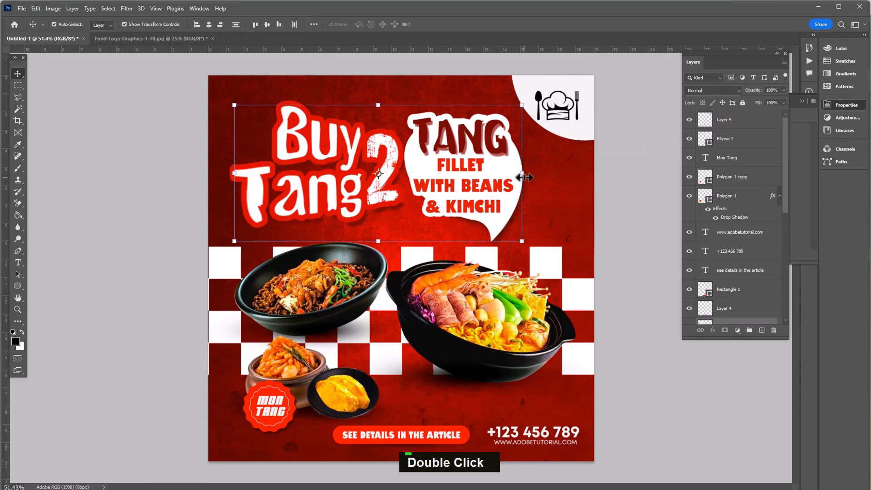
{"action": "left_click_drag", "start_coordinate": [522, 173], "coordinate": [533, 176]}
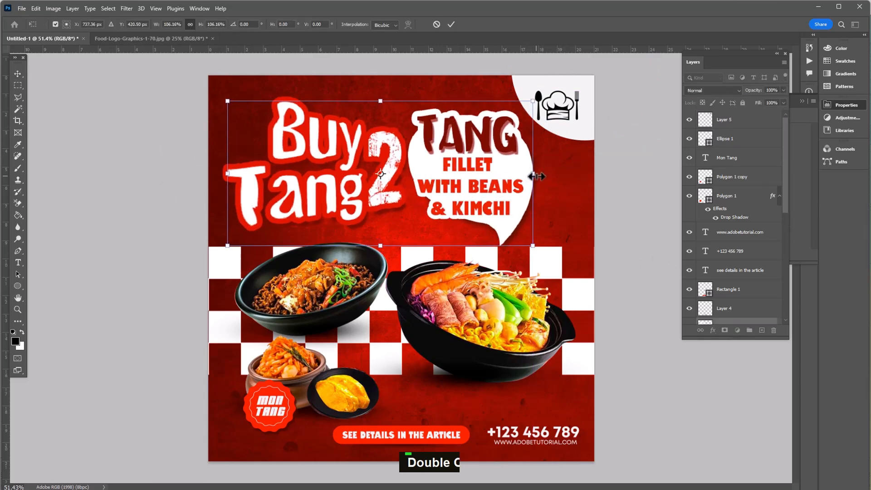
{"action": "key", "text": "Return"}
Step: Stamp all visible layers into a new merged layer at the top of the layer stack
{"action": "scroll", "coordinate": [421, 340], "scroll_direction": "up", "scroll_amount": 3}
{"action": "scroll", "coordinate": [417, 343], "scroll_direction": "down", "scroll_amount": 3}
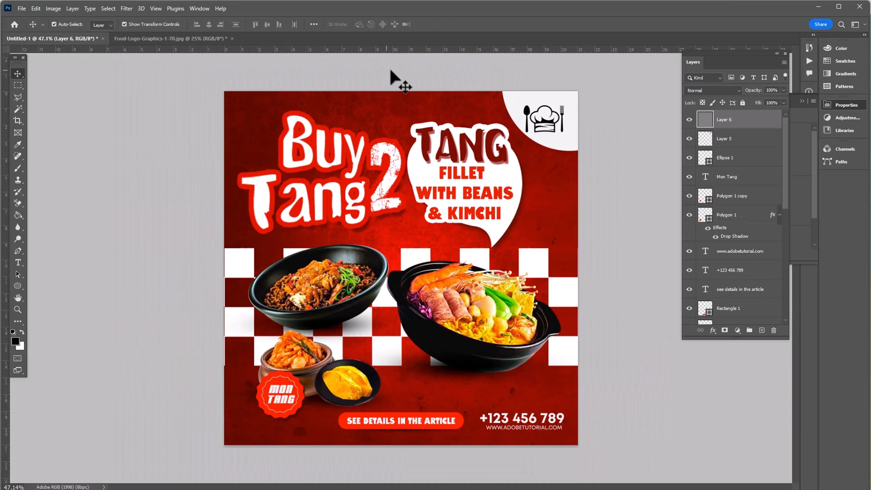
{"action": "left_click", "coordinate": [391, 69]}
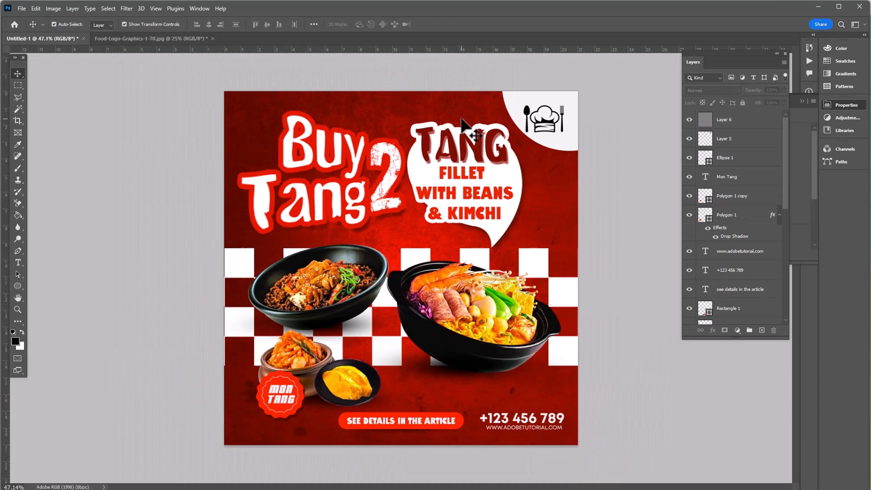
{"action": "key", "text": "ctrl+alt+shift+e"}
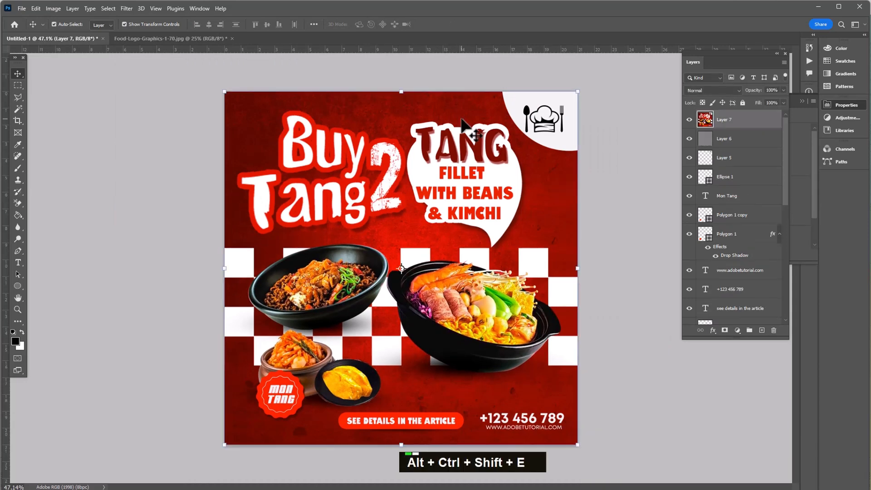
Step: Apply a High Pass filter with a 1.5 px radius to the merged layer and set its blend mode to Overlay
{"action": "left_click", "coordinate": [131, 10]}
{"action": "mouse_move", "coordinate": [132, 203]}
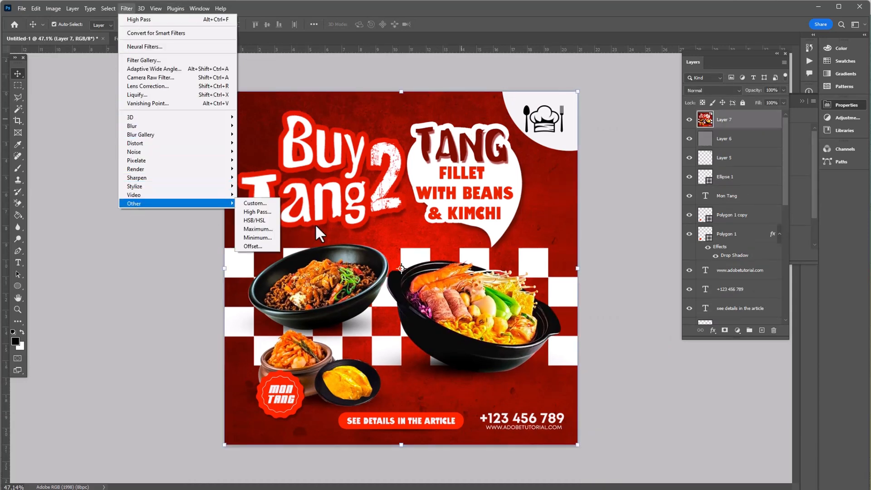
{"action": "left_click", "coordinate": [254, 213]}
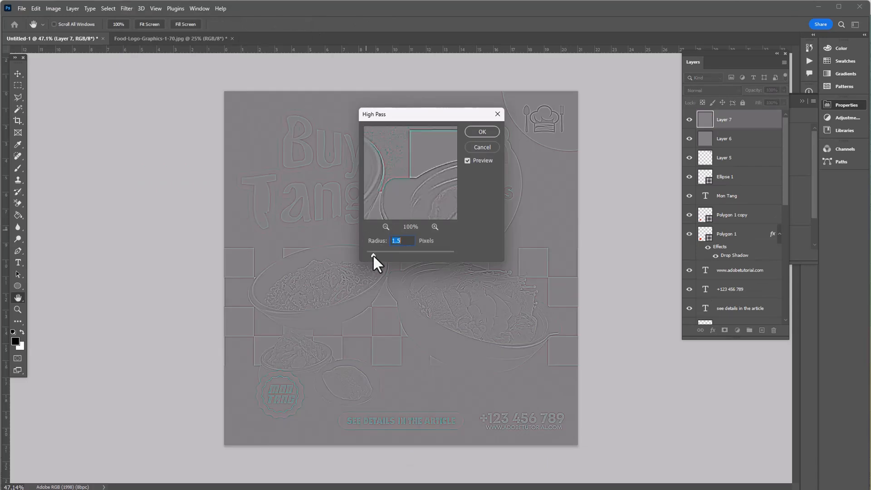
{"action": "left_click", "coordinate": [481, 132]}
{"action": "key", "text": "v"}
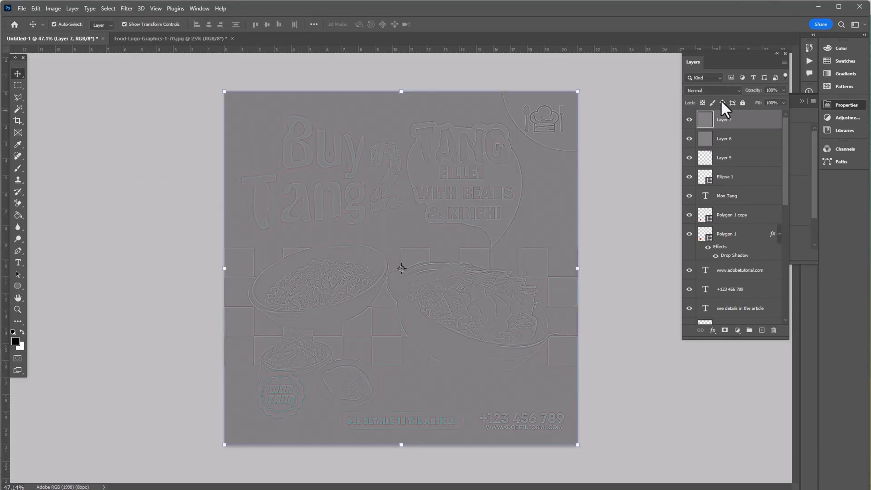
{"action": "left_click", "coordinate": [713, 90]}
{"action": "left_click", "coordinate": [701, 215]}
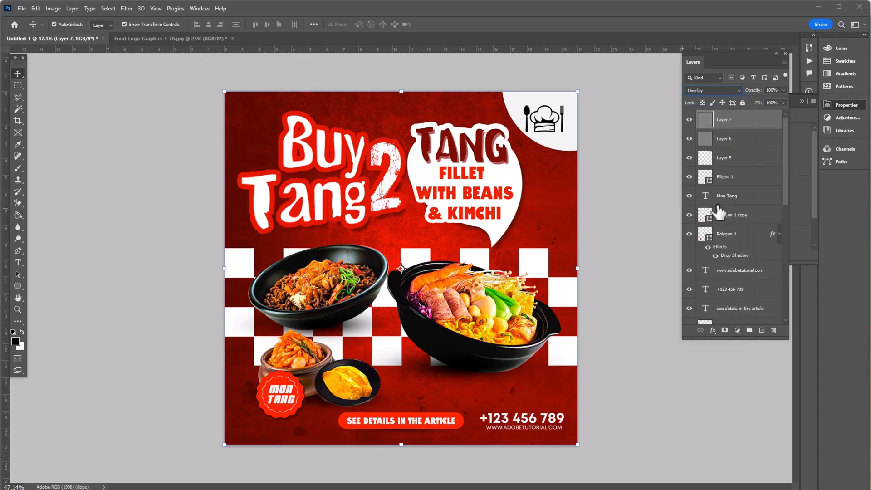
Step: Add a Color Lookup adjustment layer above the merged layer using the Crisp_Warm.look 3D LUT
{"action": "scroll", "coordinate": [575, 252], "scroll_direction": "down", "scroll_amount": 3}
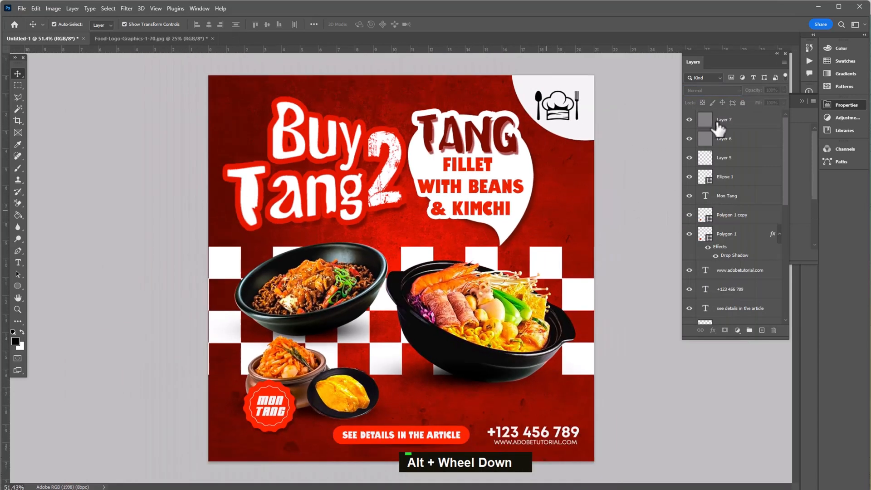
{"action": "left_click", "coordinate": [737, 330]}
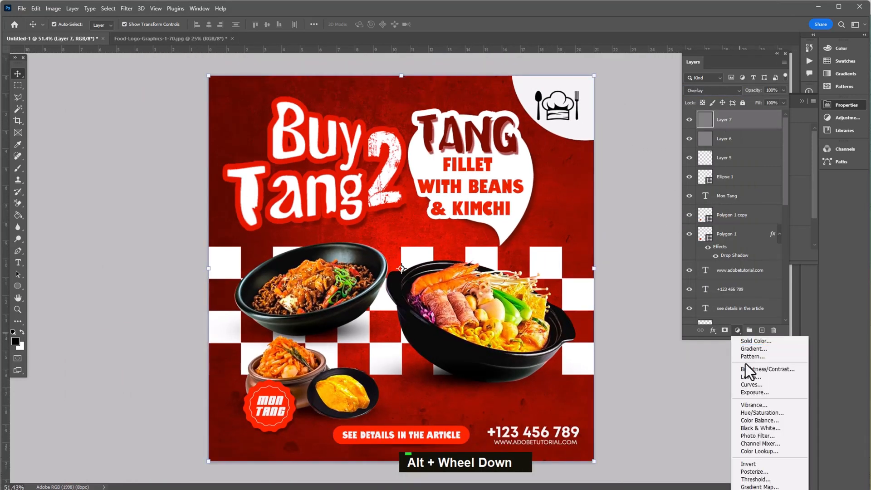
{"action": "left_click", "coordinate": [746, 451]}
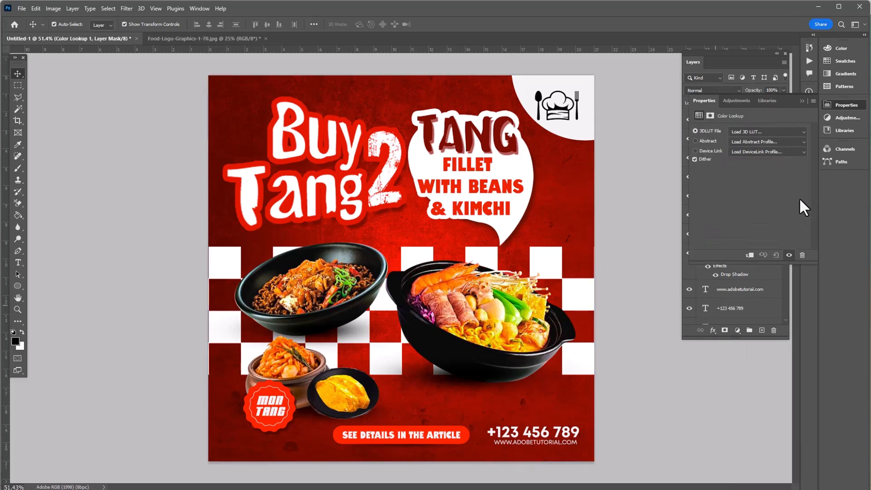
{"action": "left_click", "coordinate": [777, 130]}
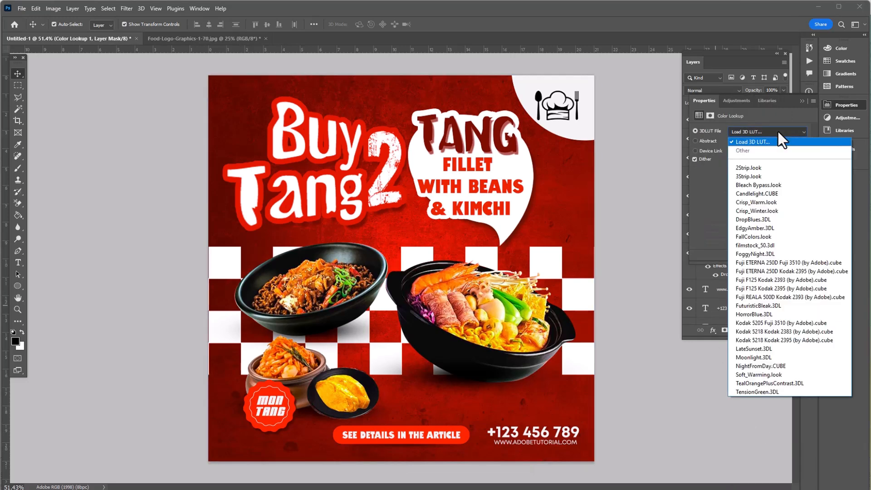
{"action": "left_click", "coordinate": [756, 203]}
{"action": "left_click", "coordinate": [615, 229]}
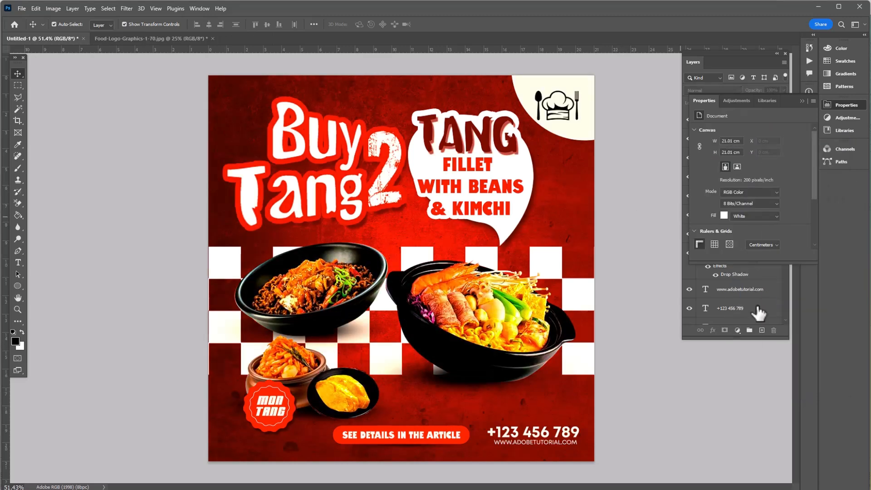
{"action": "left_click", "coordinate": [802, 101]}
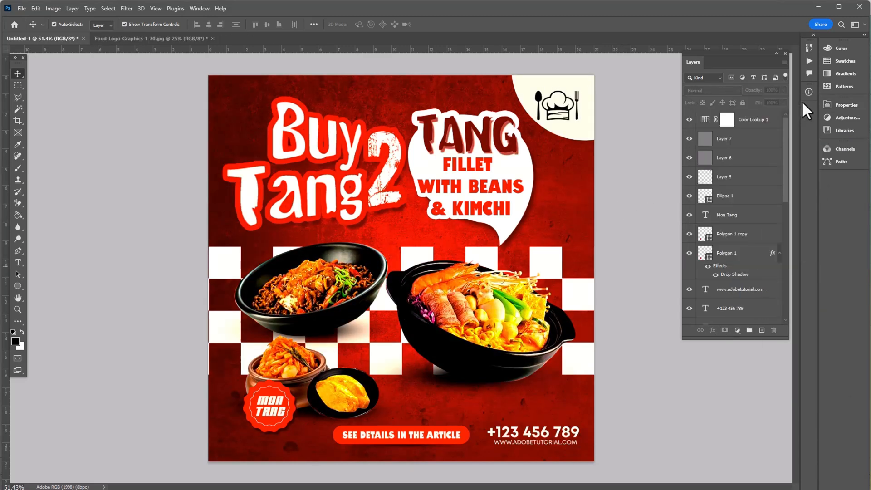
Step: Lower the Color Lookup layer's opacity to 67% and toggle its visibility to compare the effect
{"action": "left_click", "coordinate": [759, 120]}
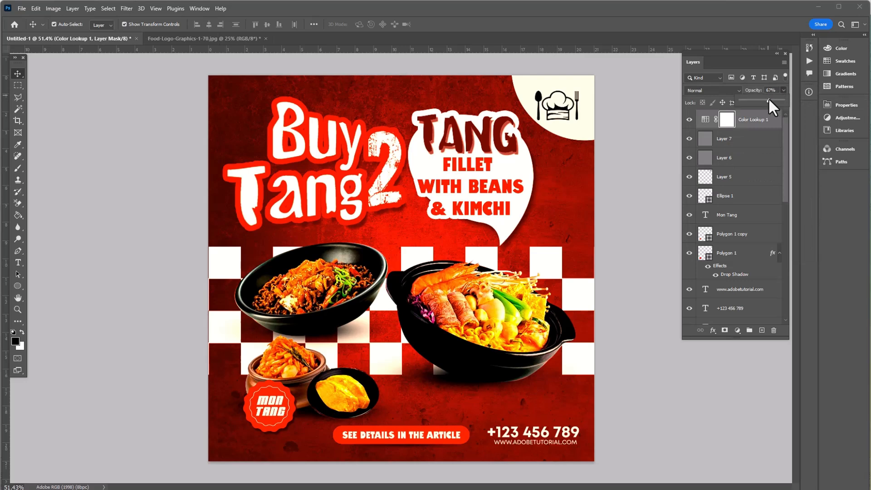
{"action": "left_click", "coordinate": [689, 116]}
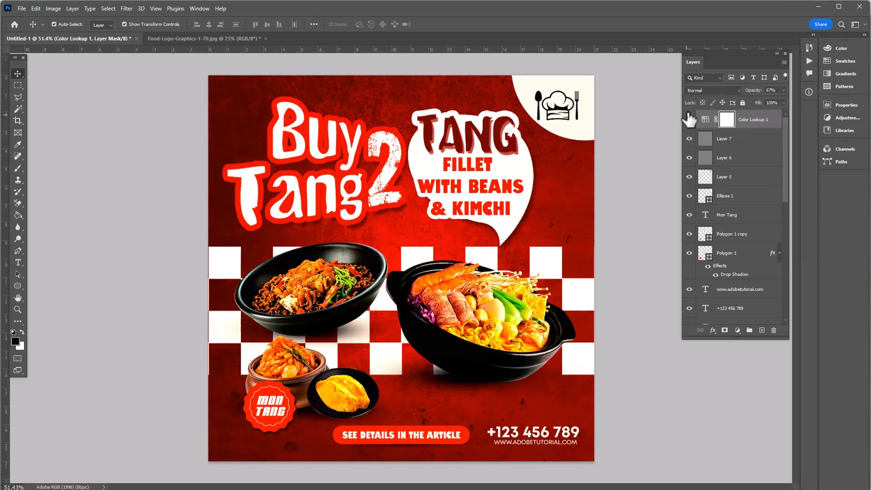
{"action": "left_click", "coordinate": [745, 120]}
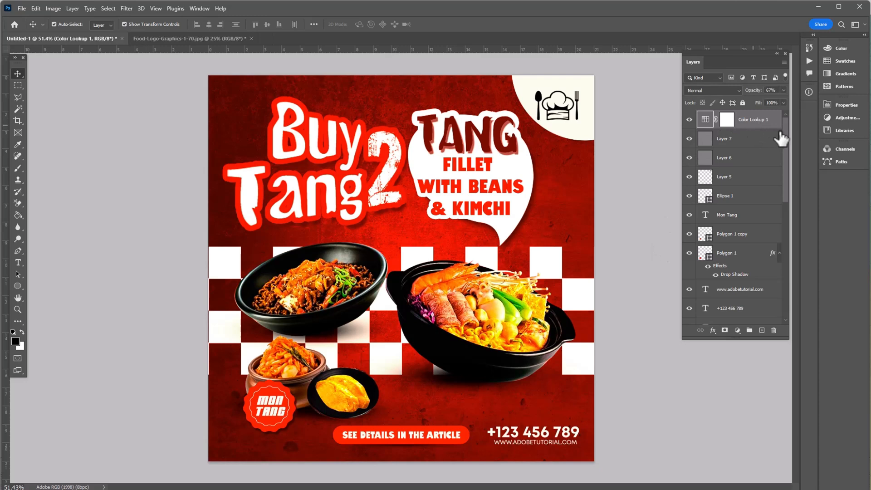